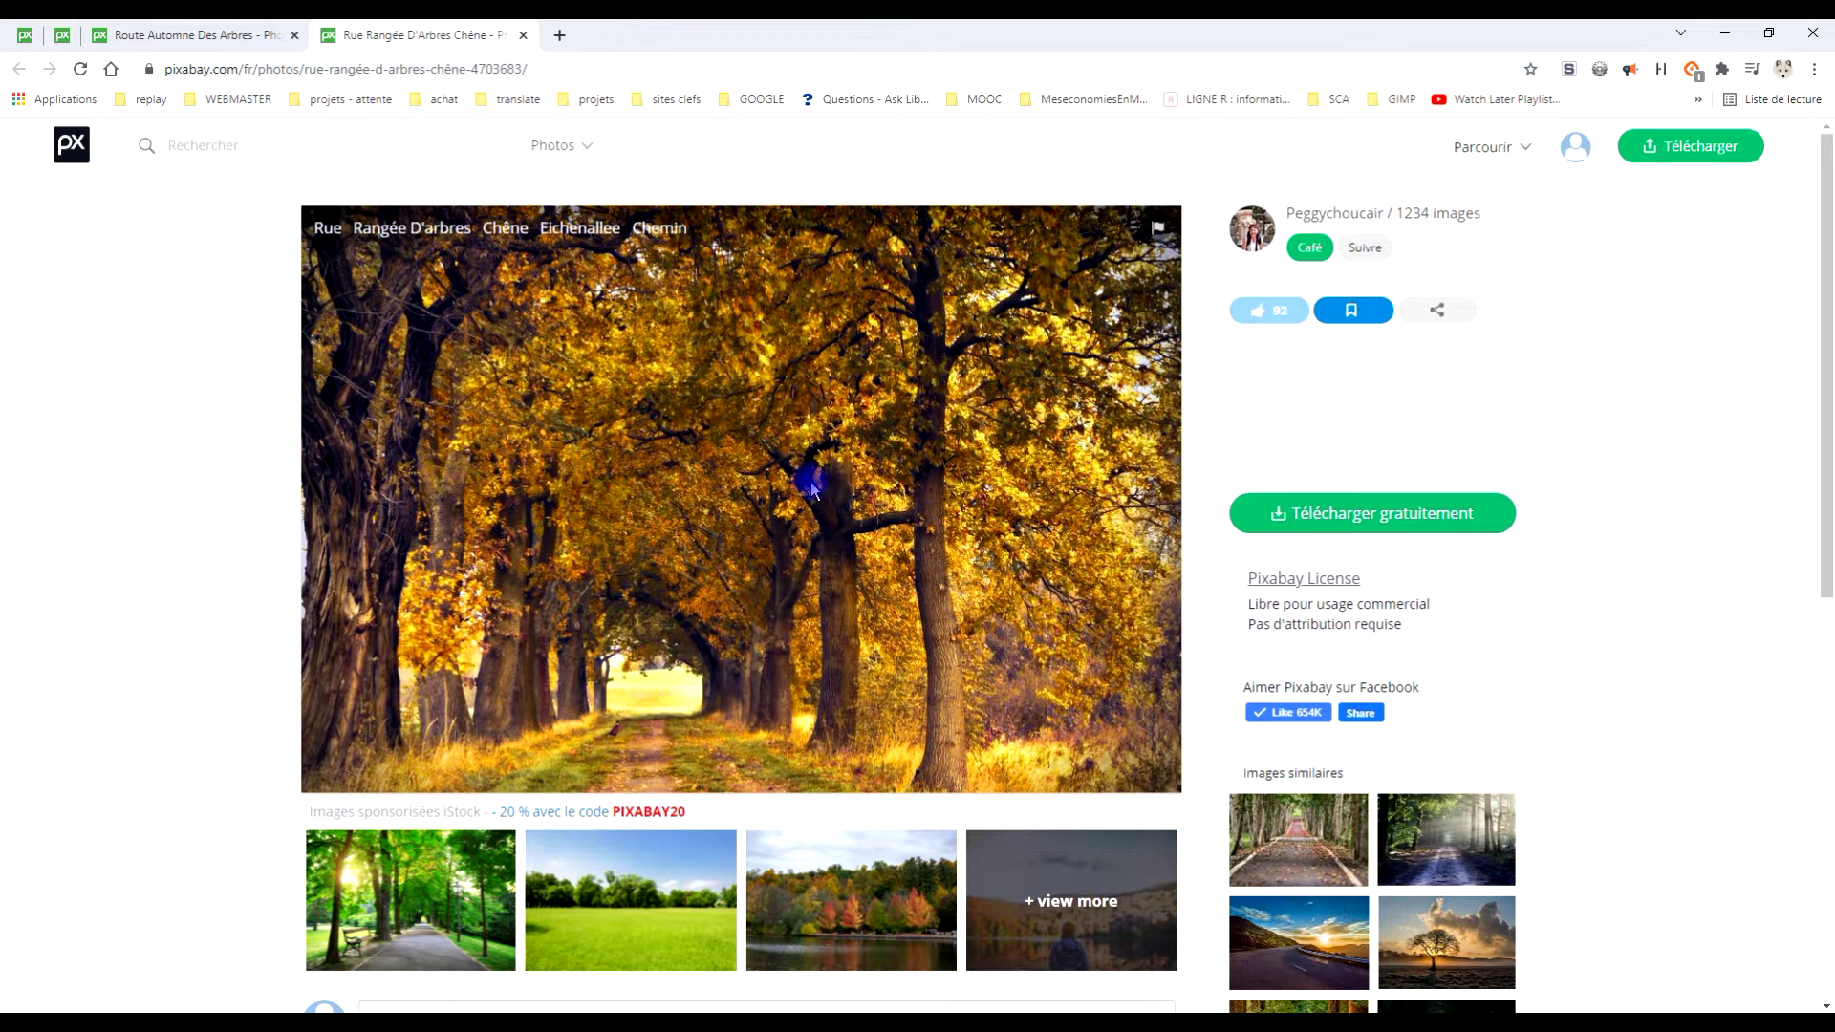
# - Open the 1280×853 version of the autumn tree-lined path photo on its own page and copy the image
pyautogui.click(1339, 517)
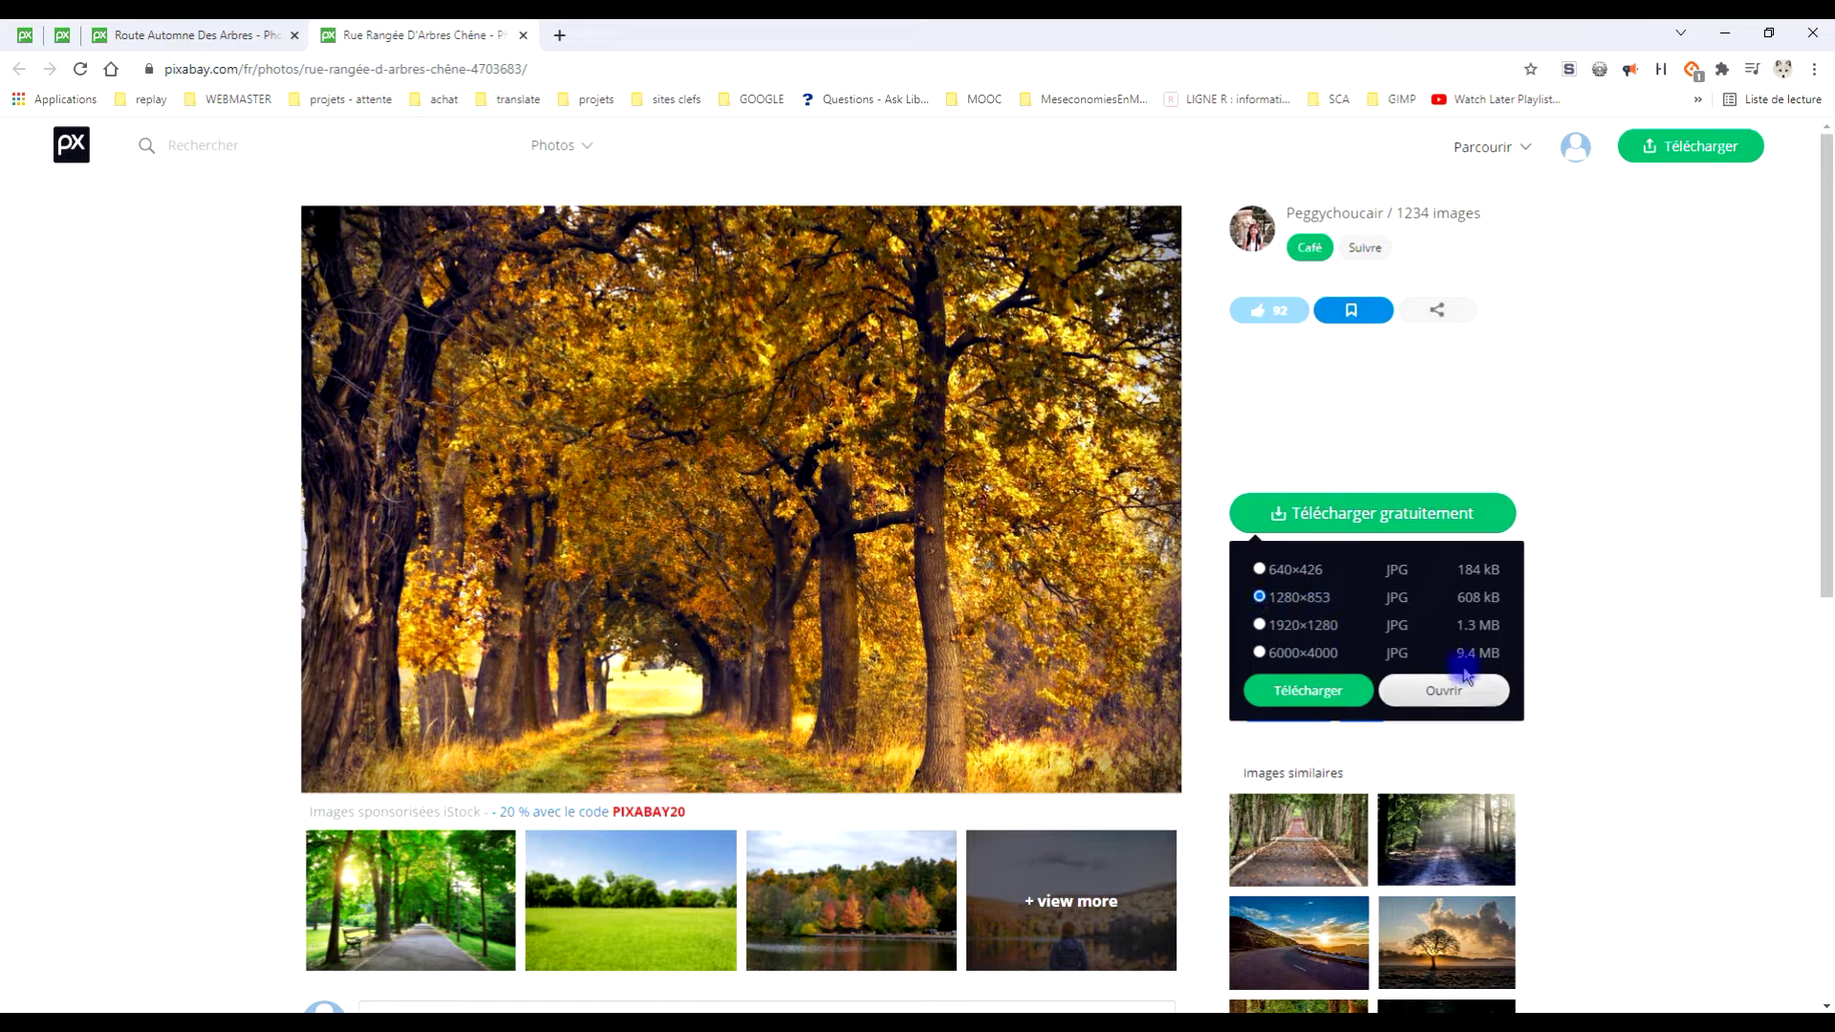
pyautogui.click(1435, 703)
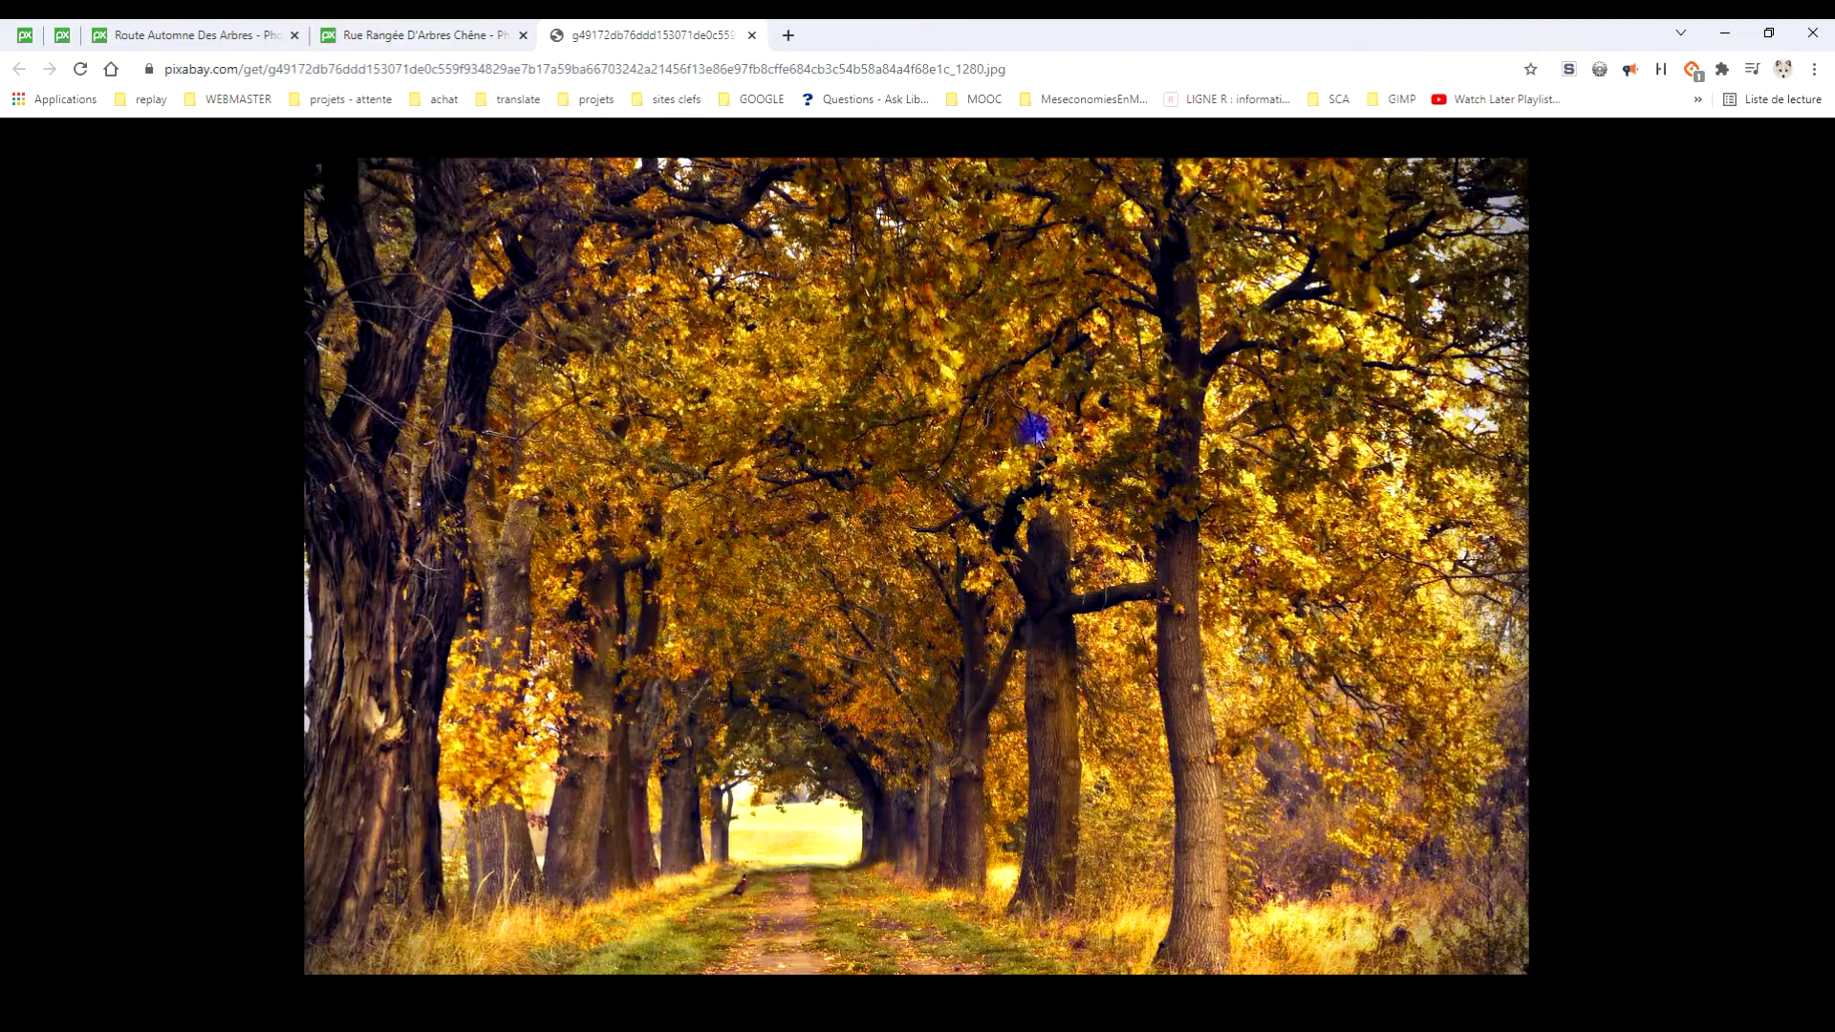
pyautogui.rightClick(797, 337)
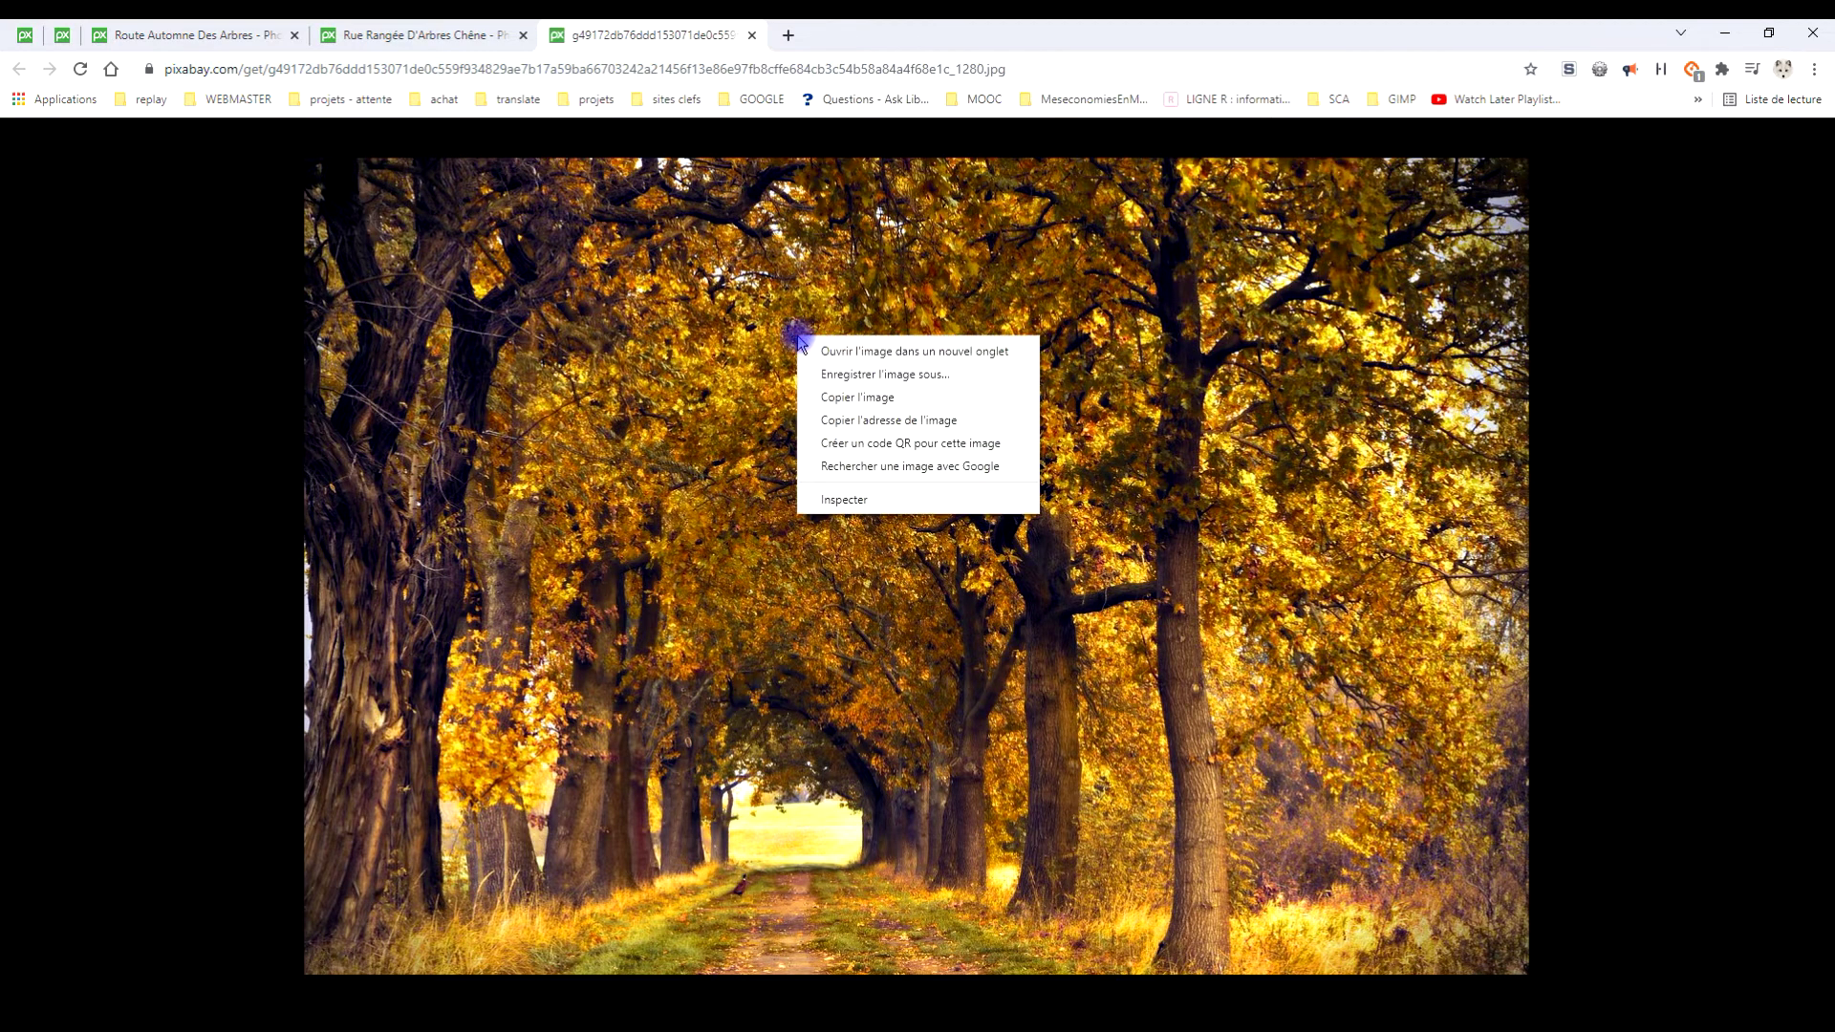
pyautogui.click(867, 397)
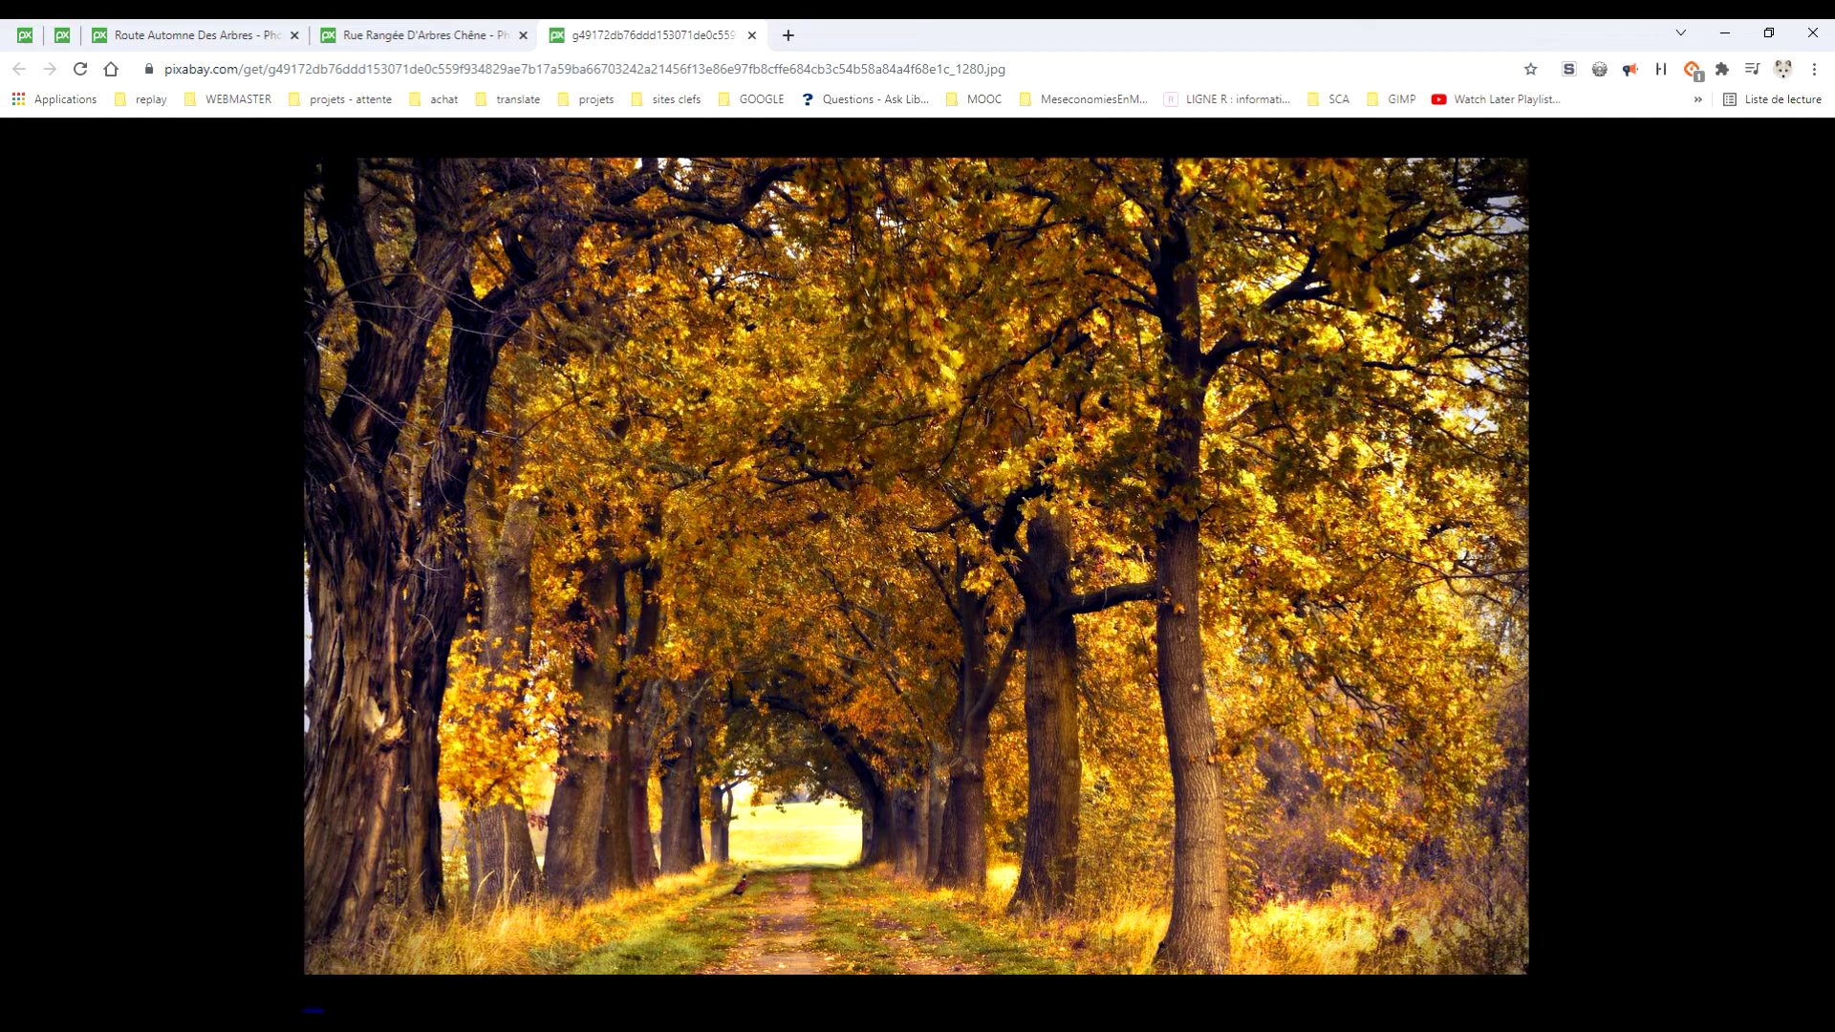
# - Switch to GIMP and paste the copied photo as a new image
pyautogui.click(336, 982)
pyautogui.click(80, 58)
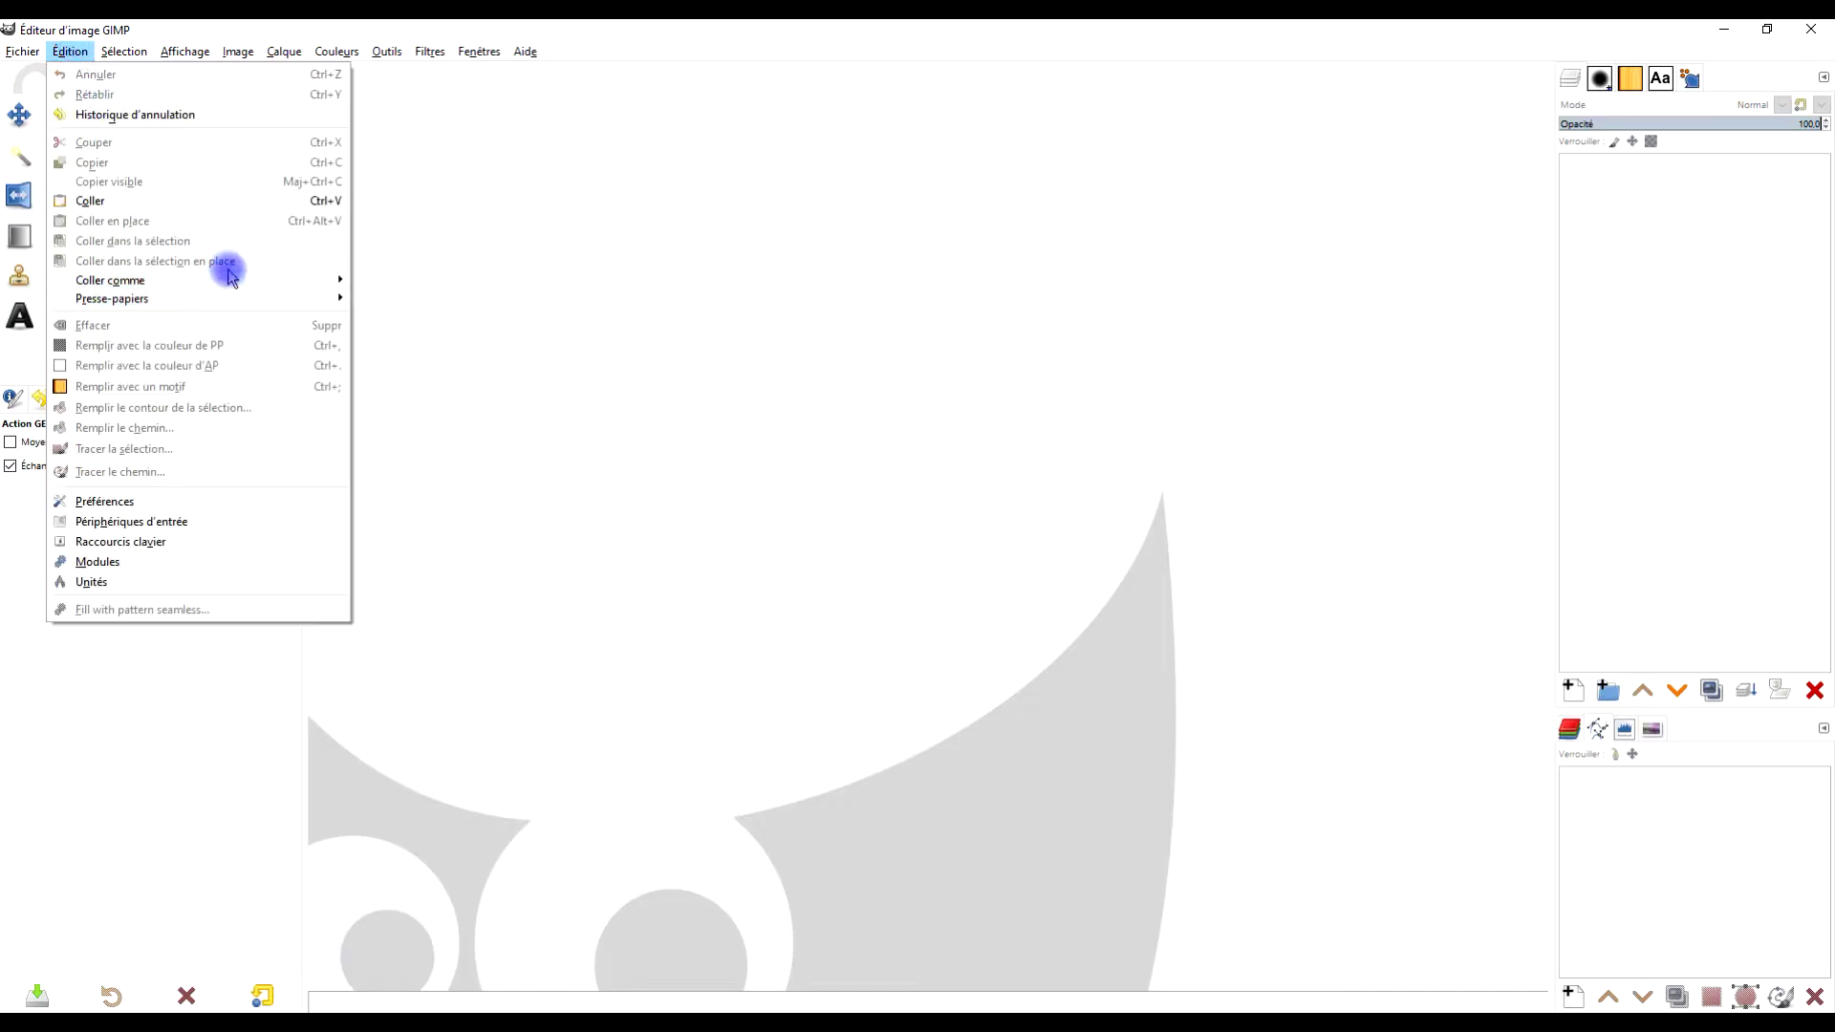
pyautogui.moveTo(232, 283)
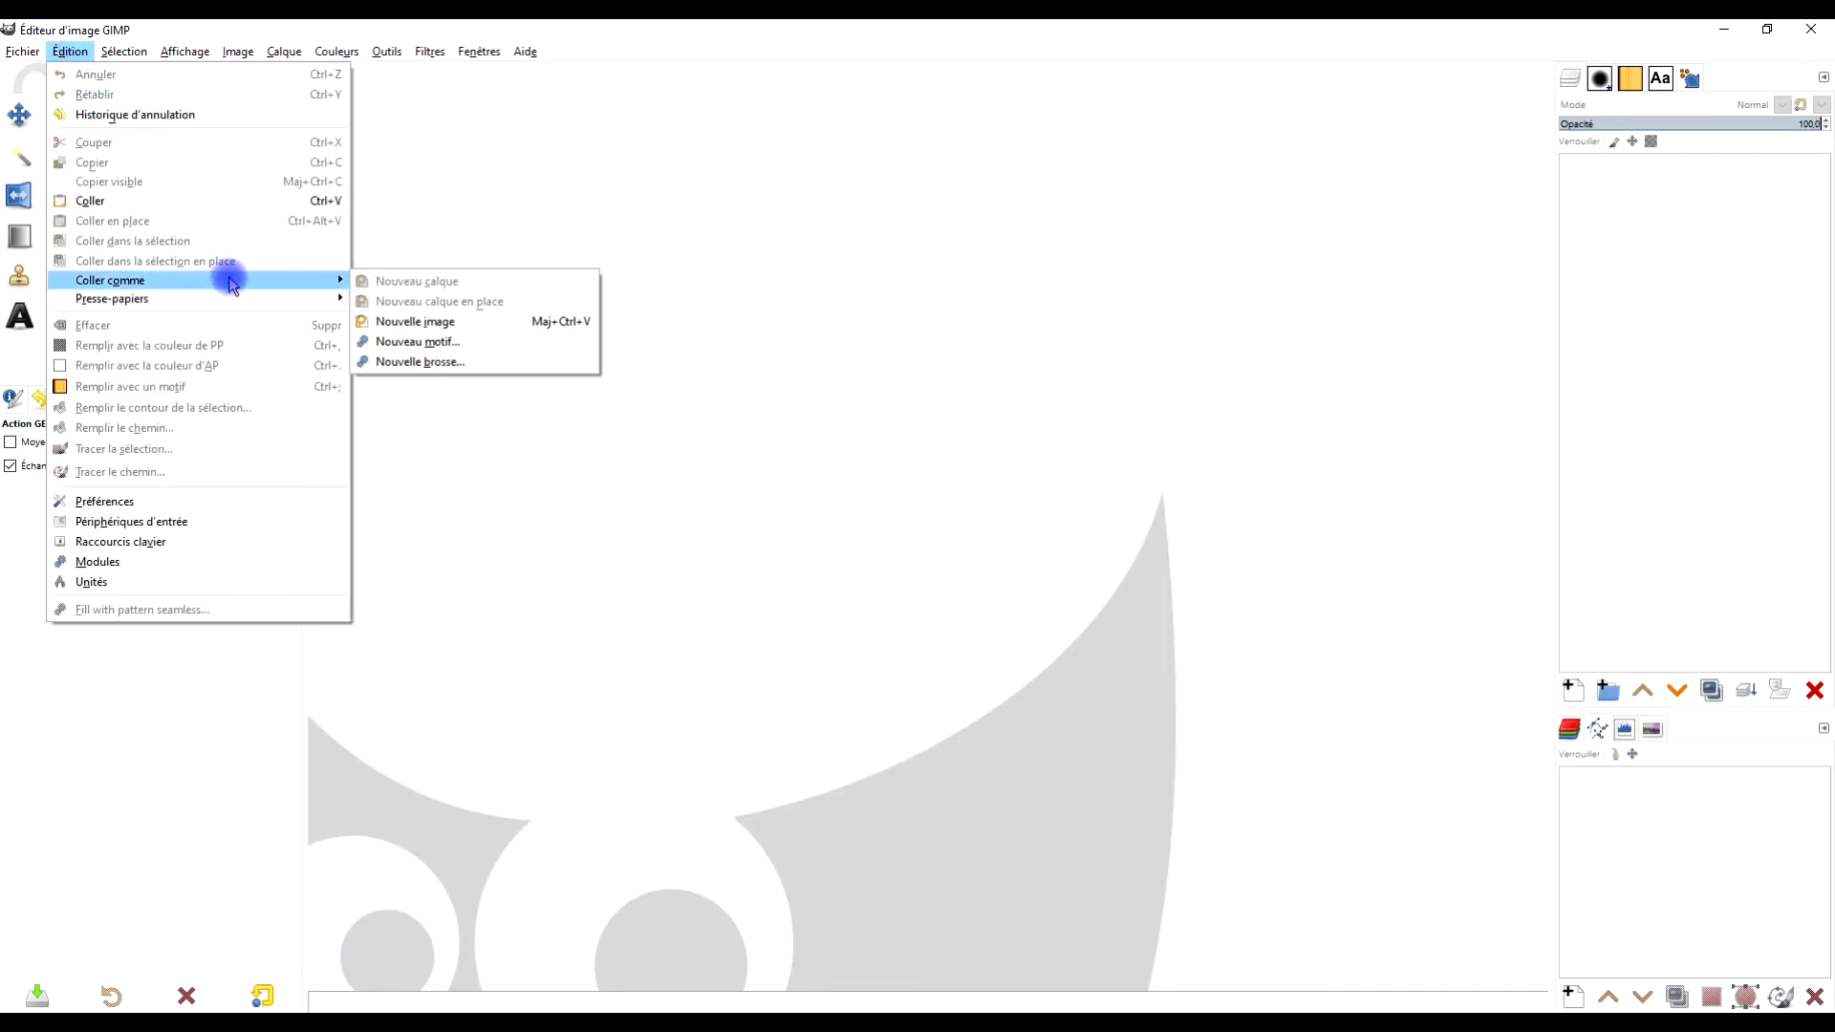
pyautogui.click(461, 319)
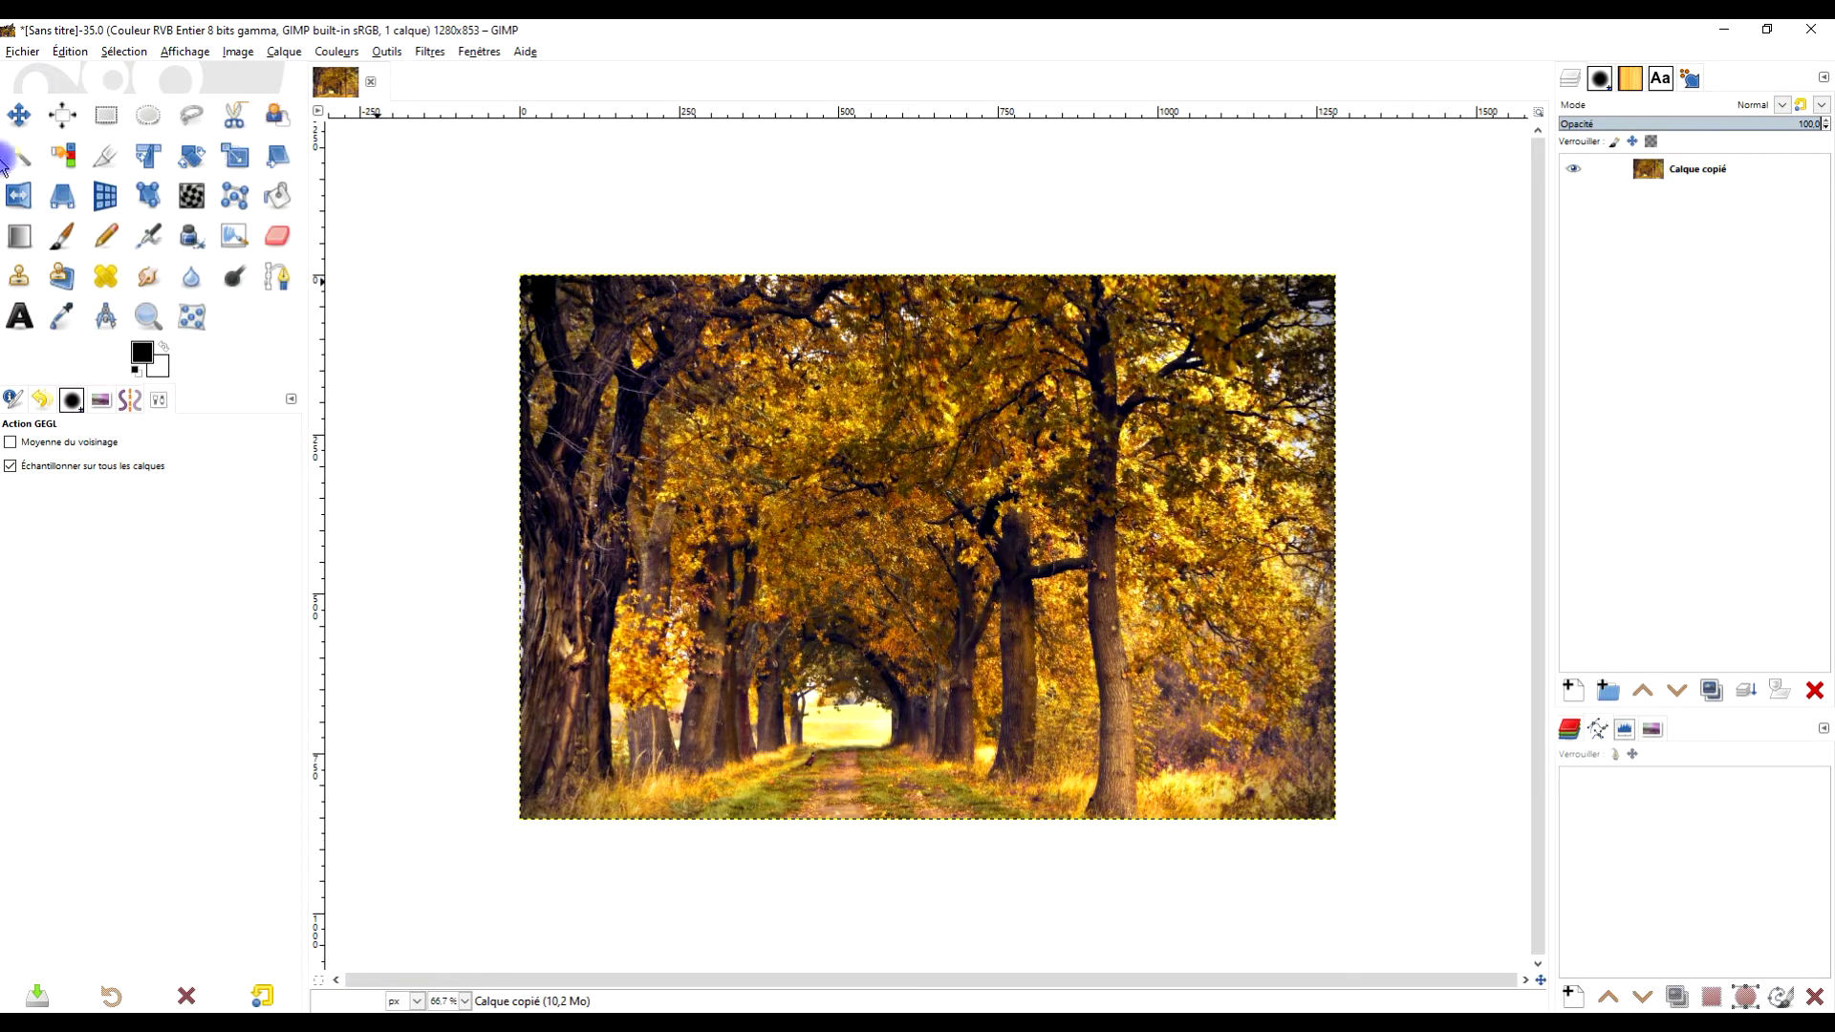
# - Rename the pasted photo layer as ORIGINAL
pyautogui.click(148, 316)
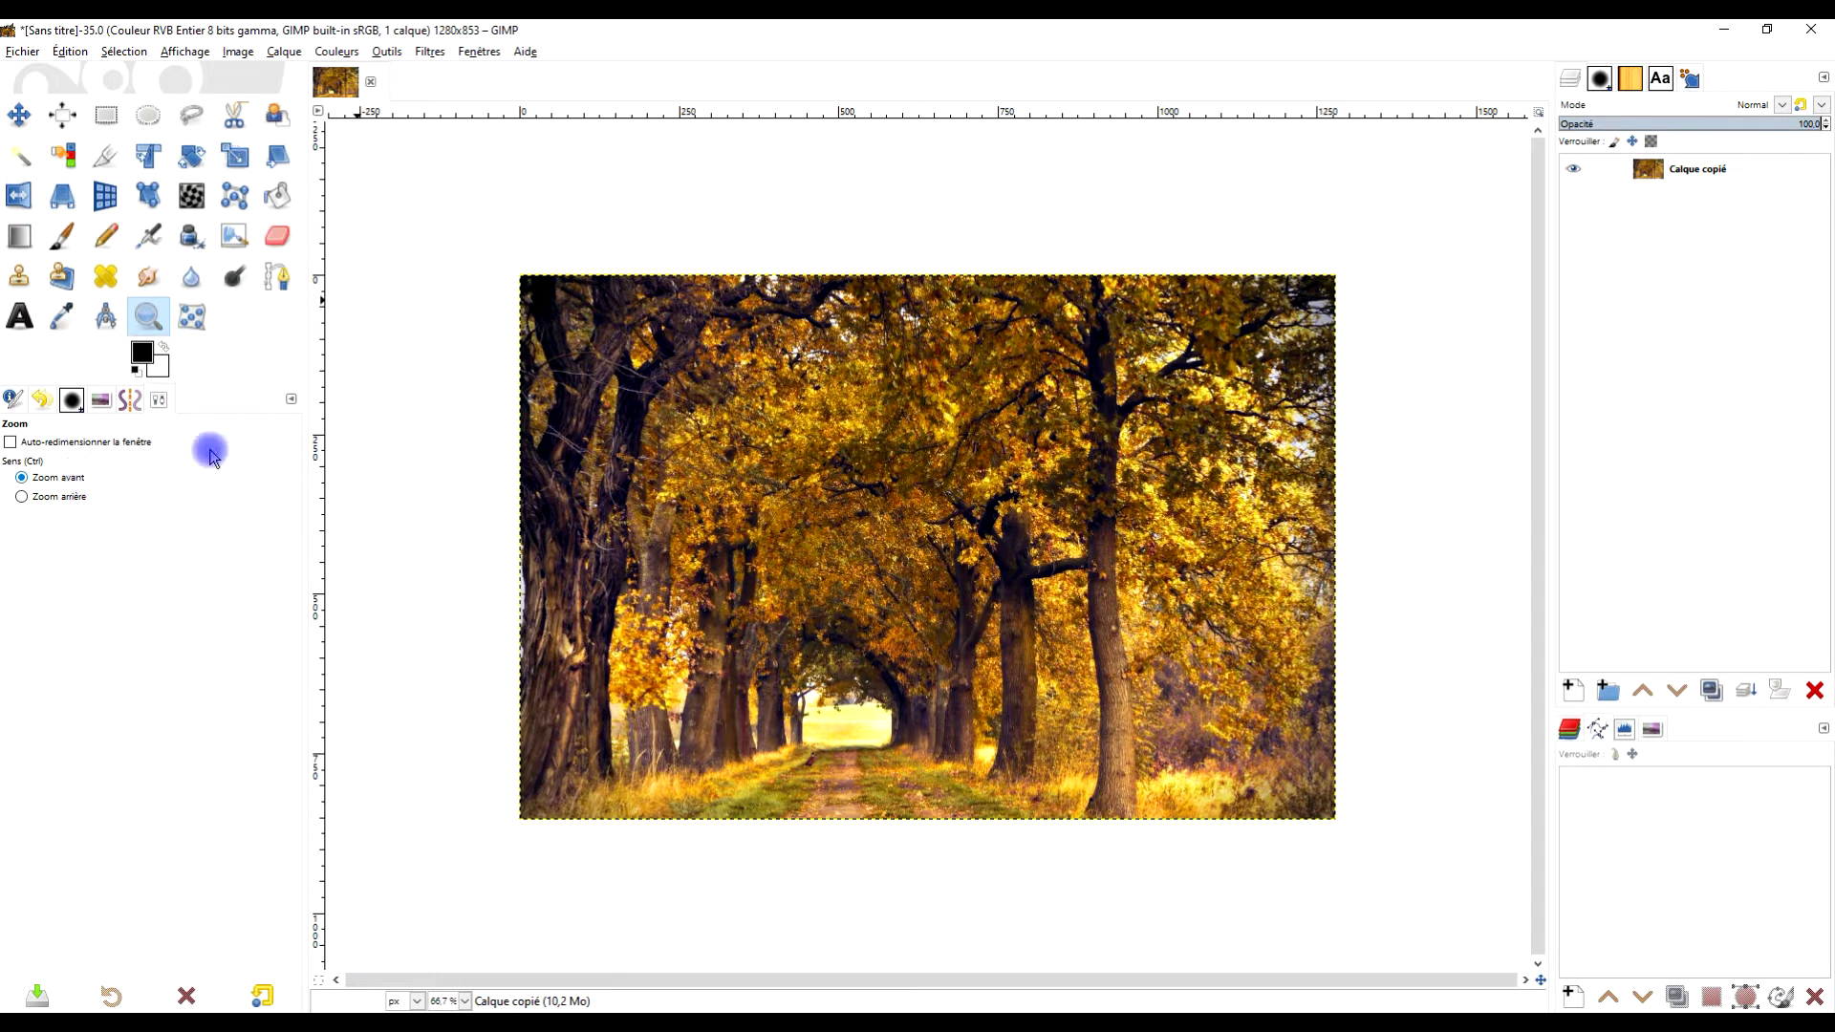
pyautogui.moveTo(496, 260); pyautogui.dragTo(1364, 823)
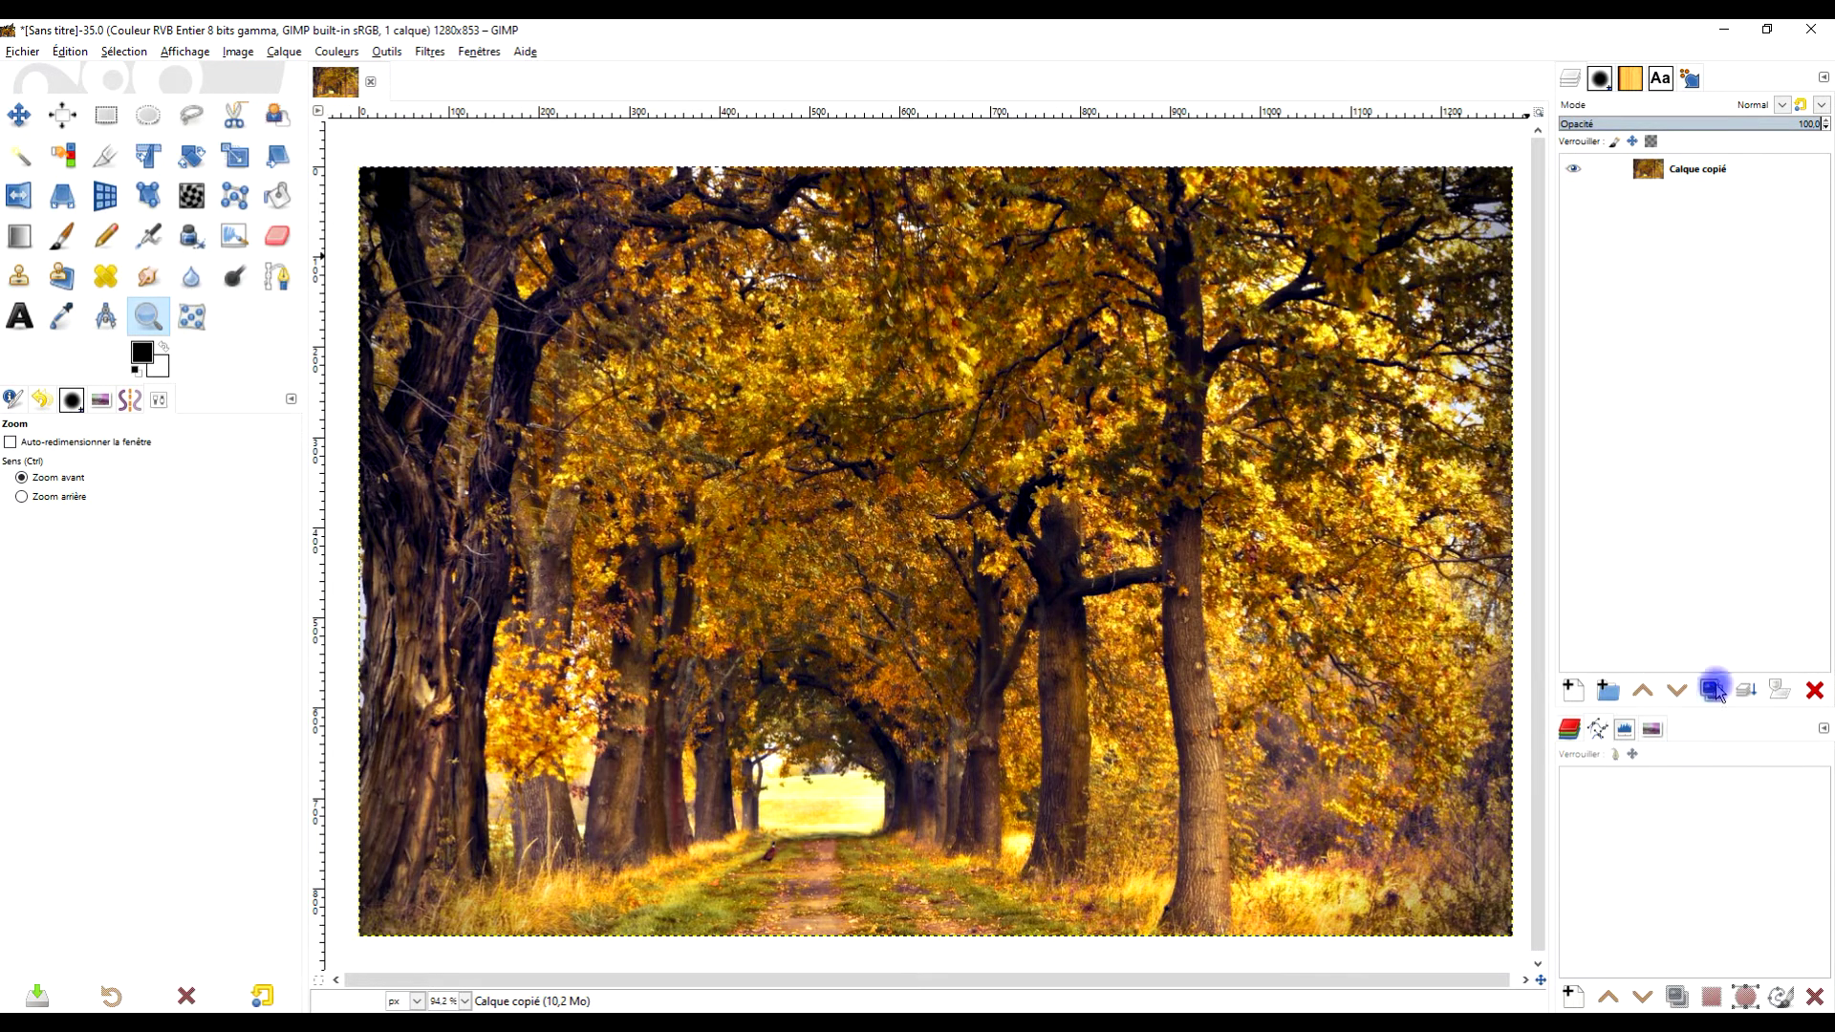
pyautogui.doubleClick(1704, 171)
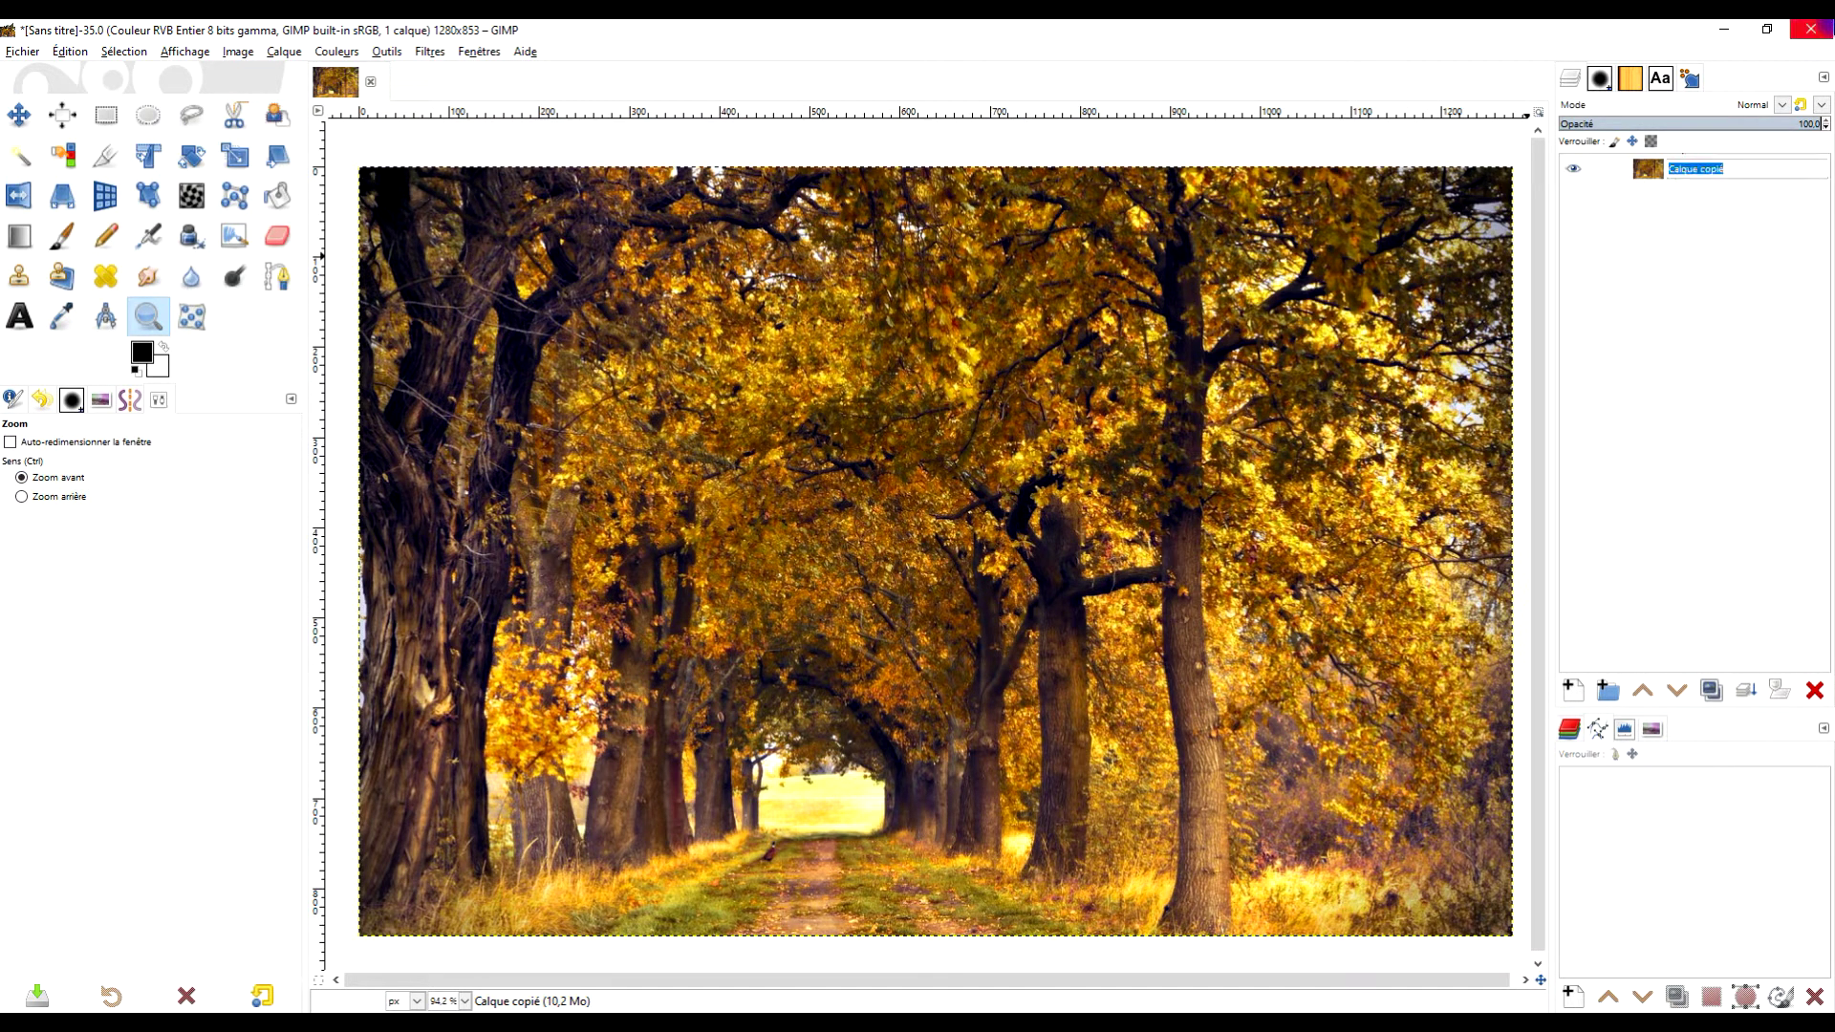
pyautogui.write('oRIGIN')
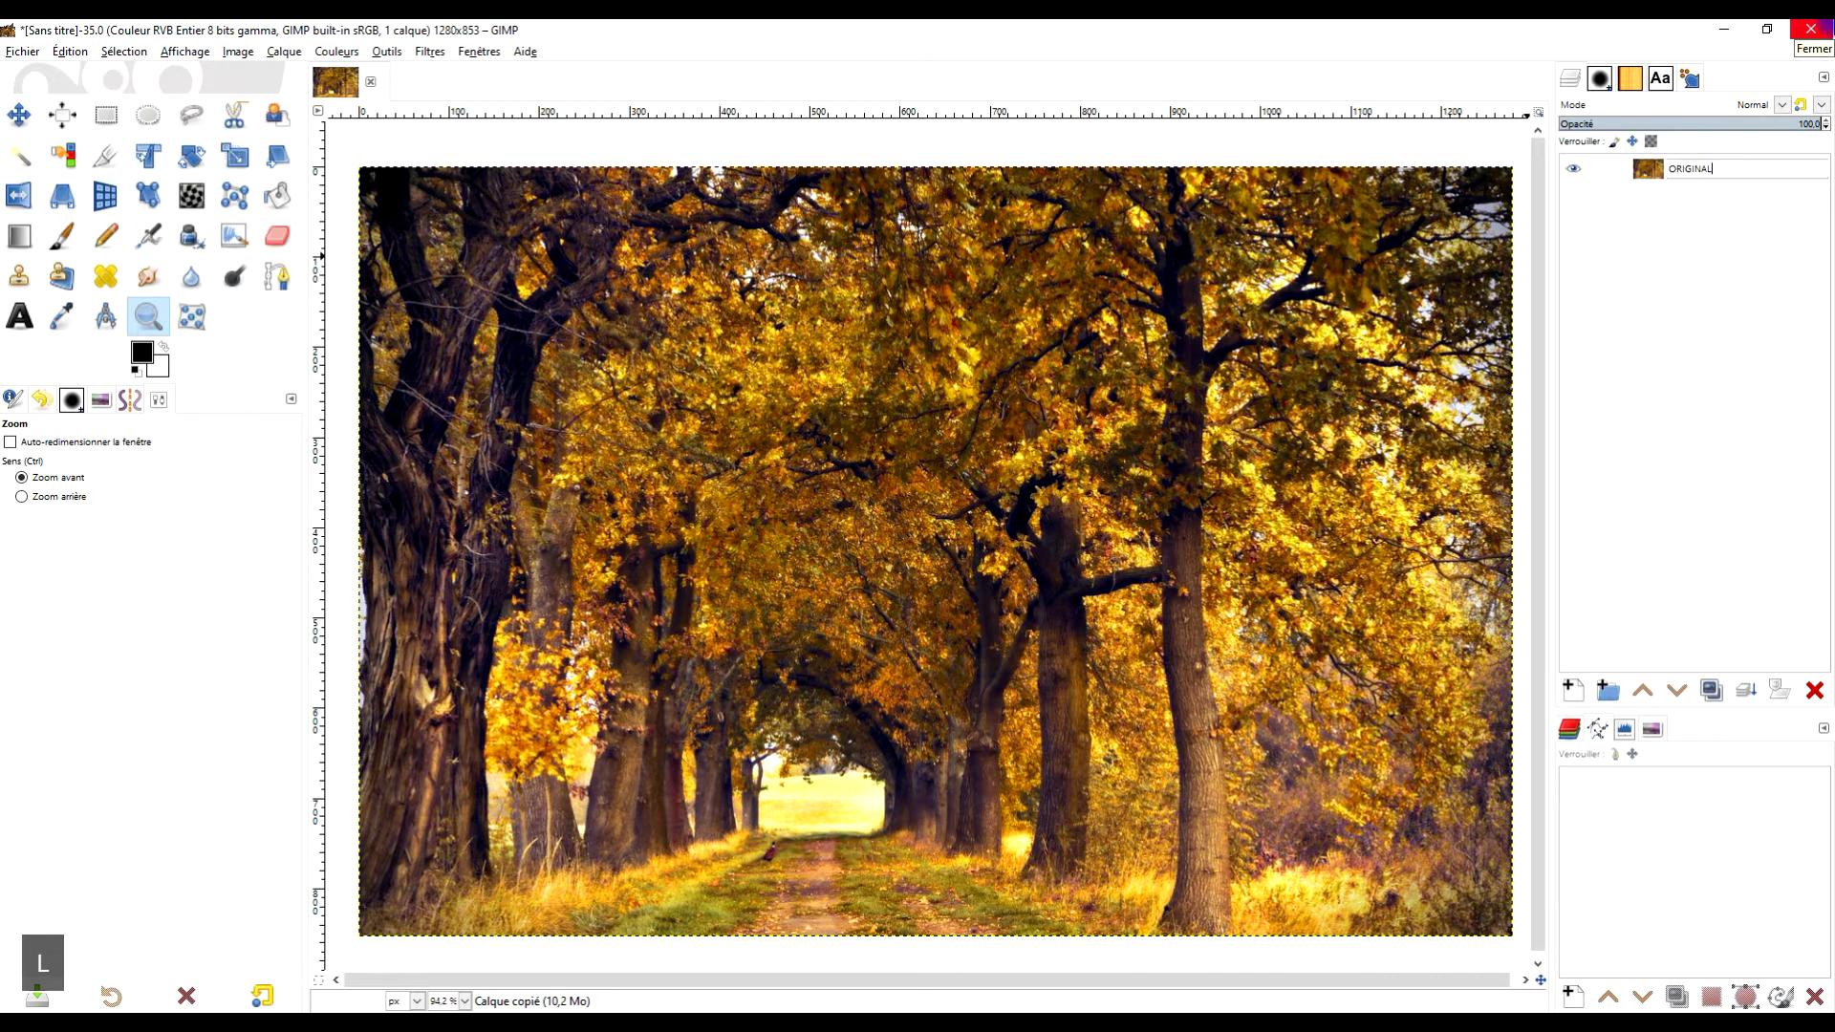
pyautogui.press('Return')
# - Duplicate the ORIGINAL layer and rename the copy as TEINTE ET SATURATION
pyautogui.click(1712, 690)
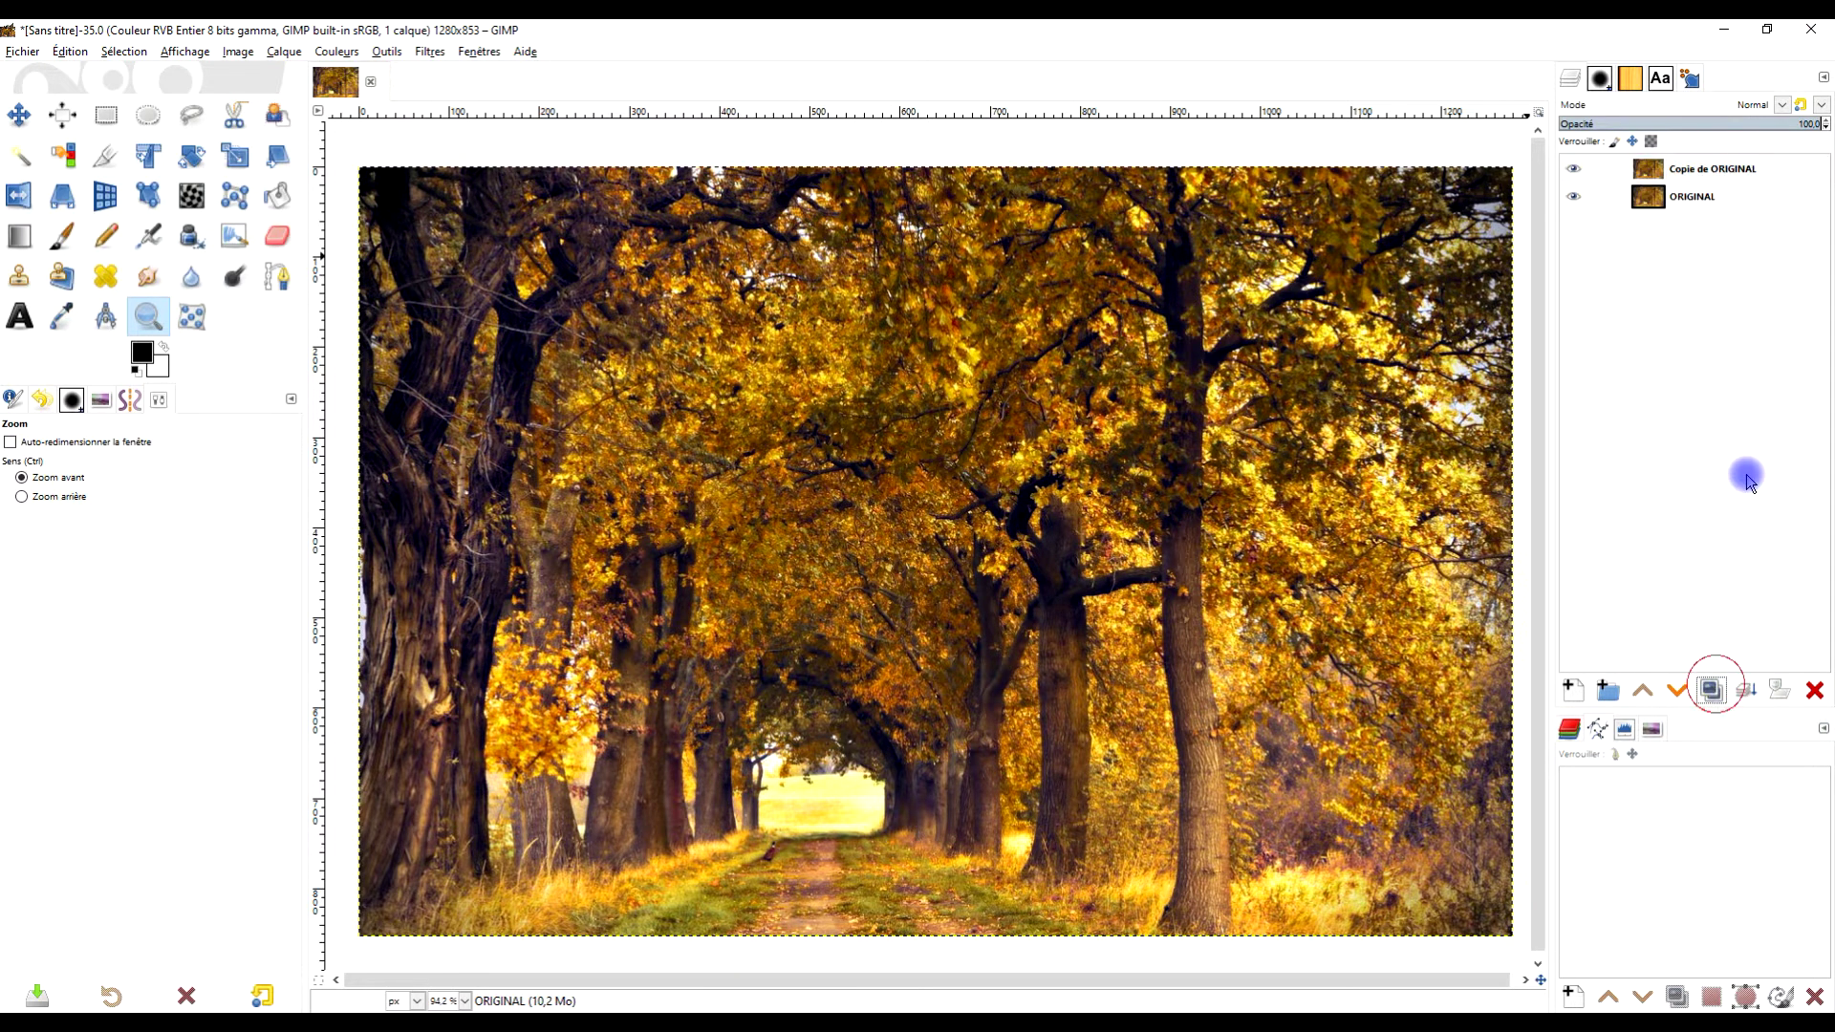
pyautogui.doubleClick(1695, 170)
pyautogui.write('T')
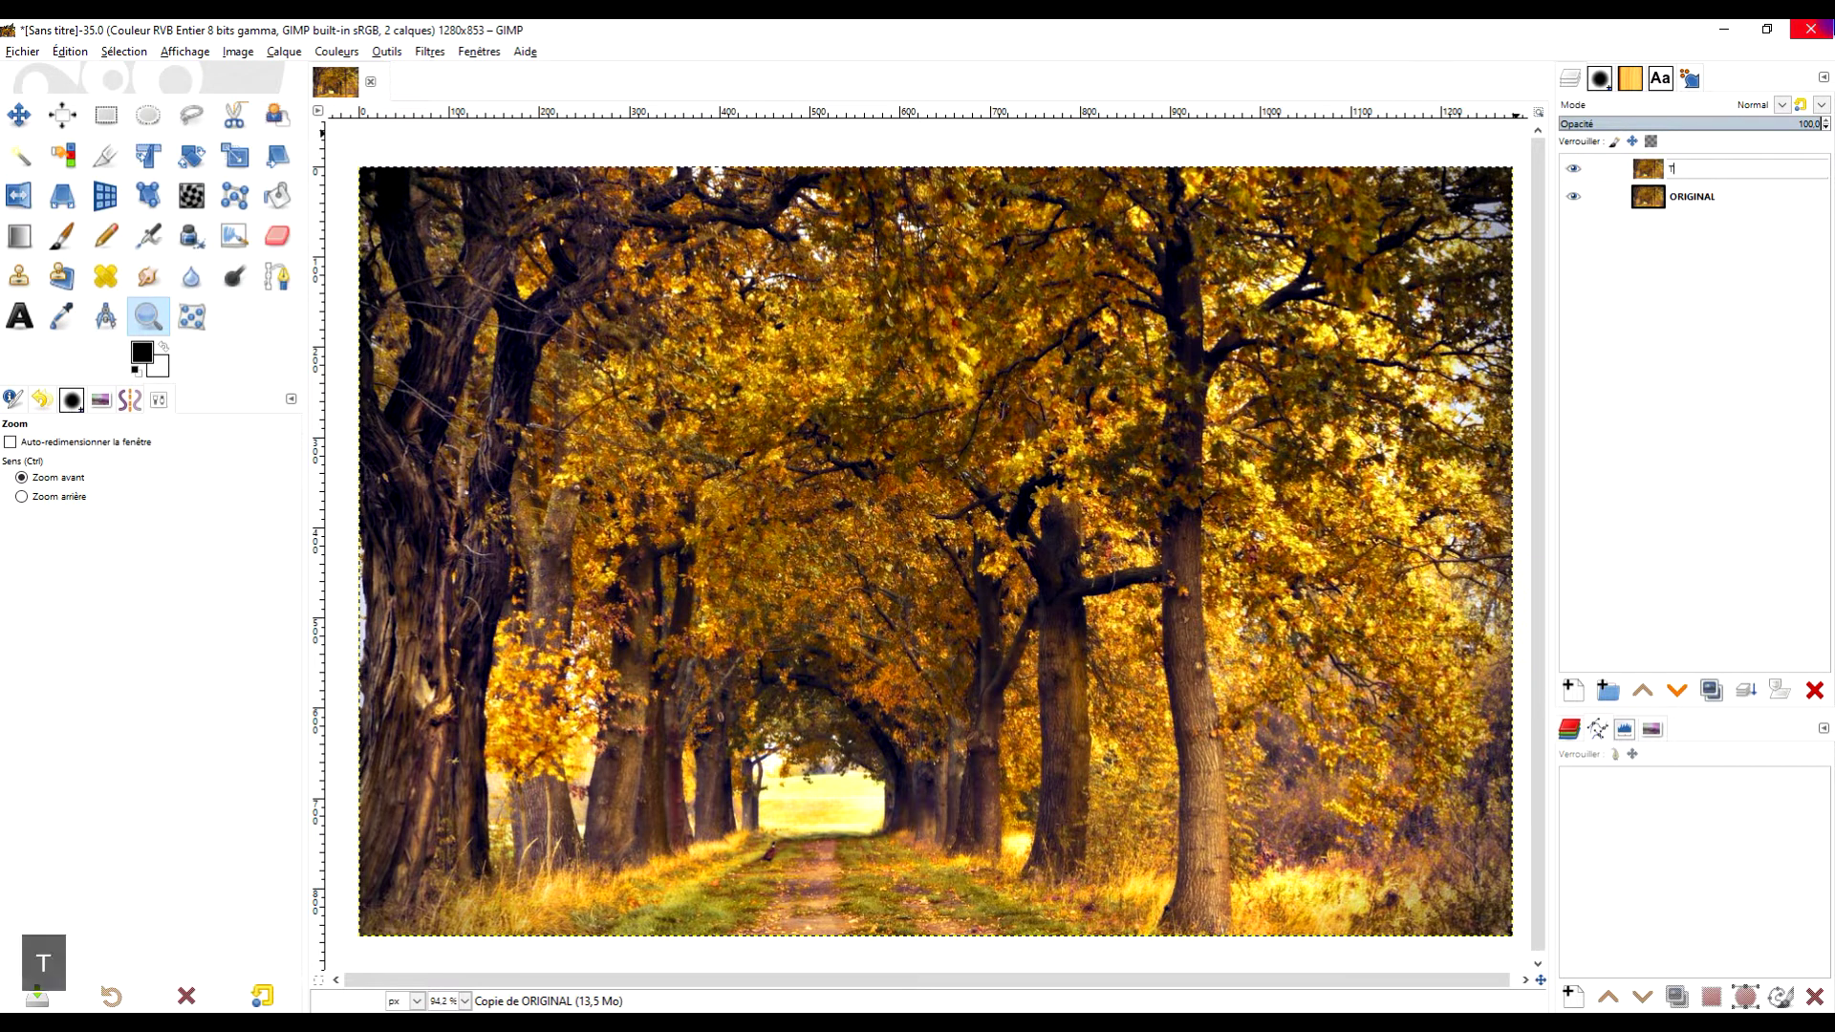
pyautogui.write('EINTE ET SATURATI')
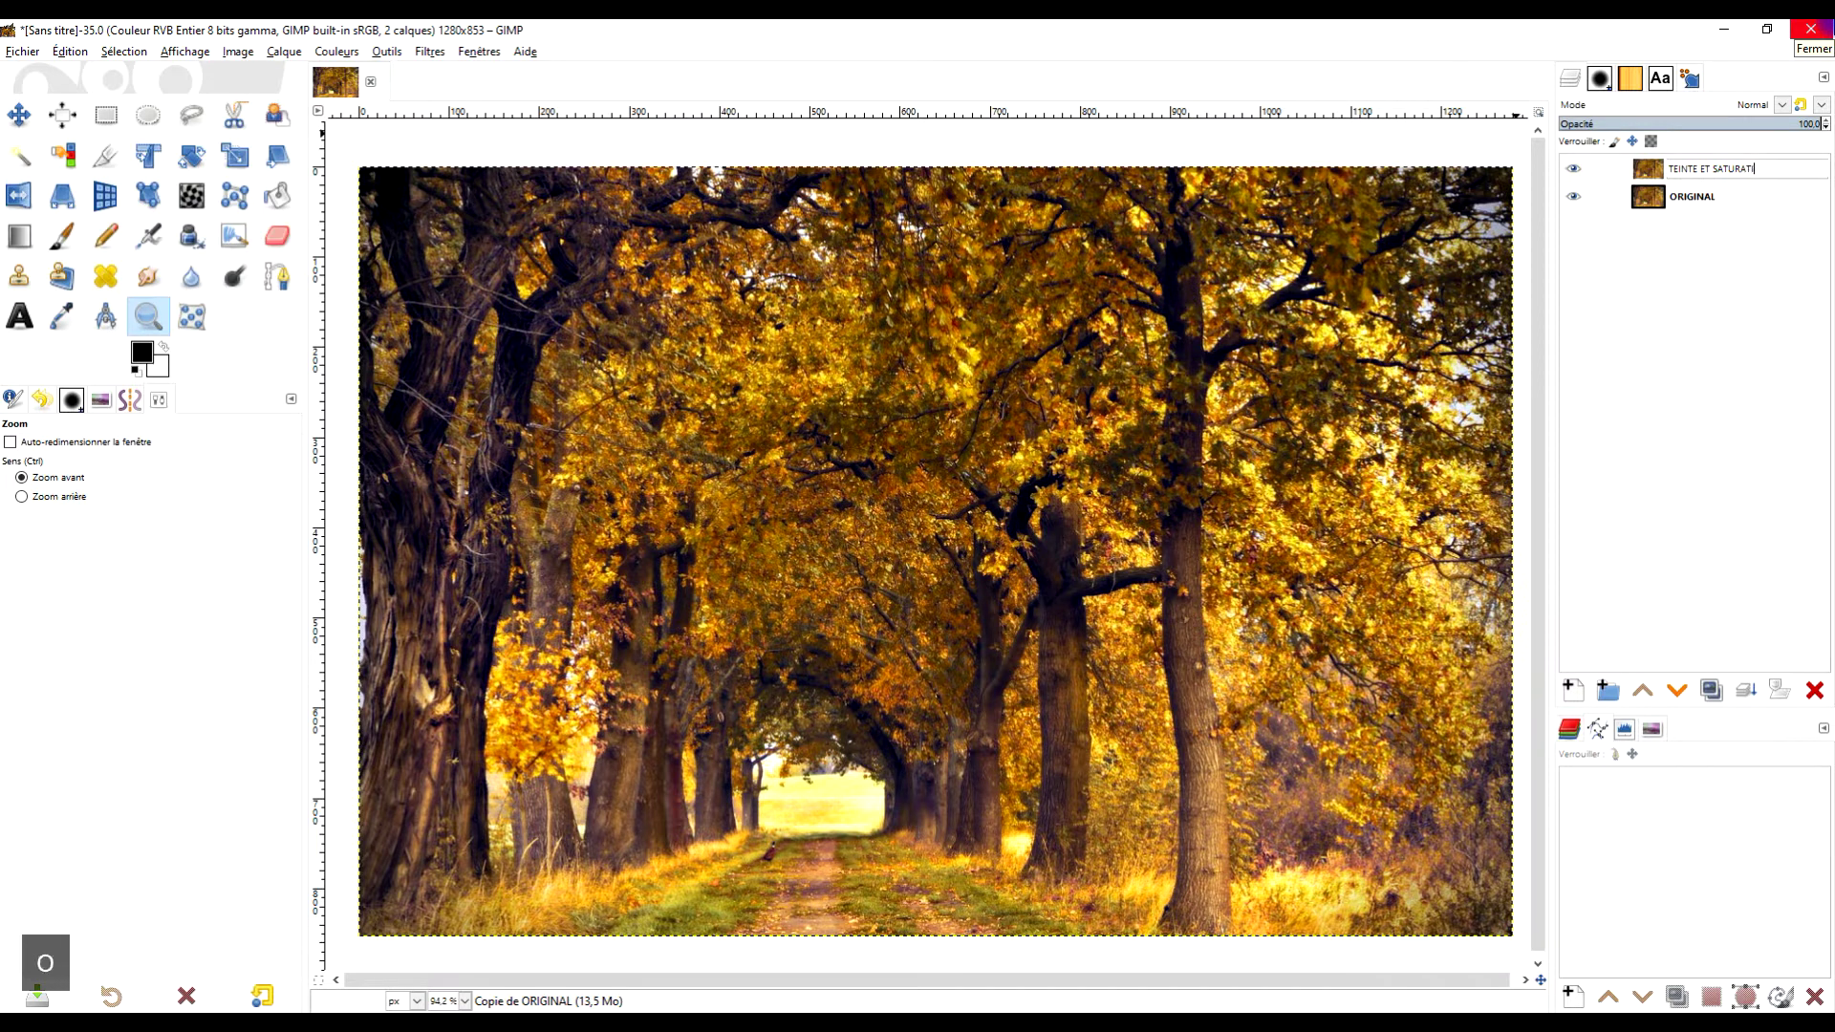
pyautogui.press('Return')
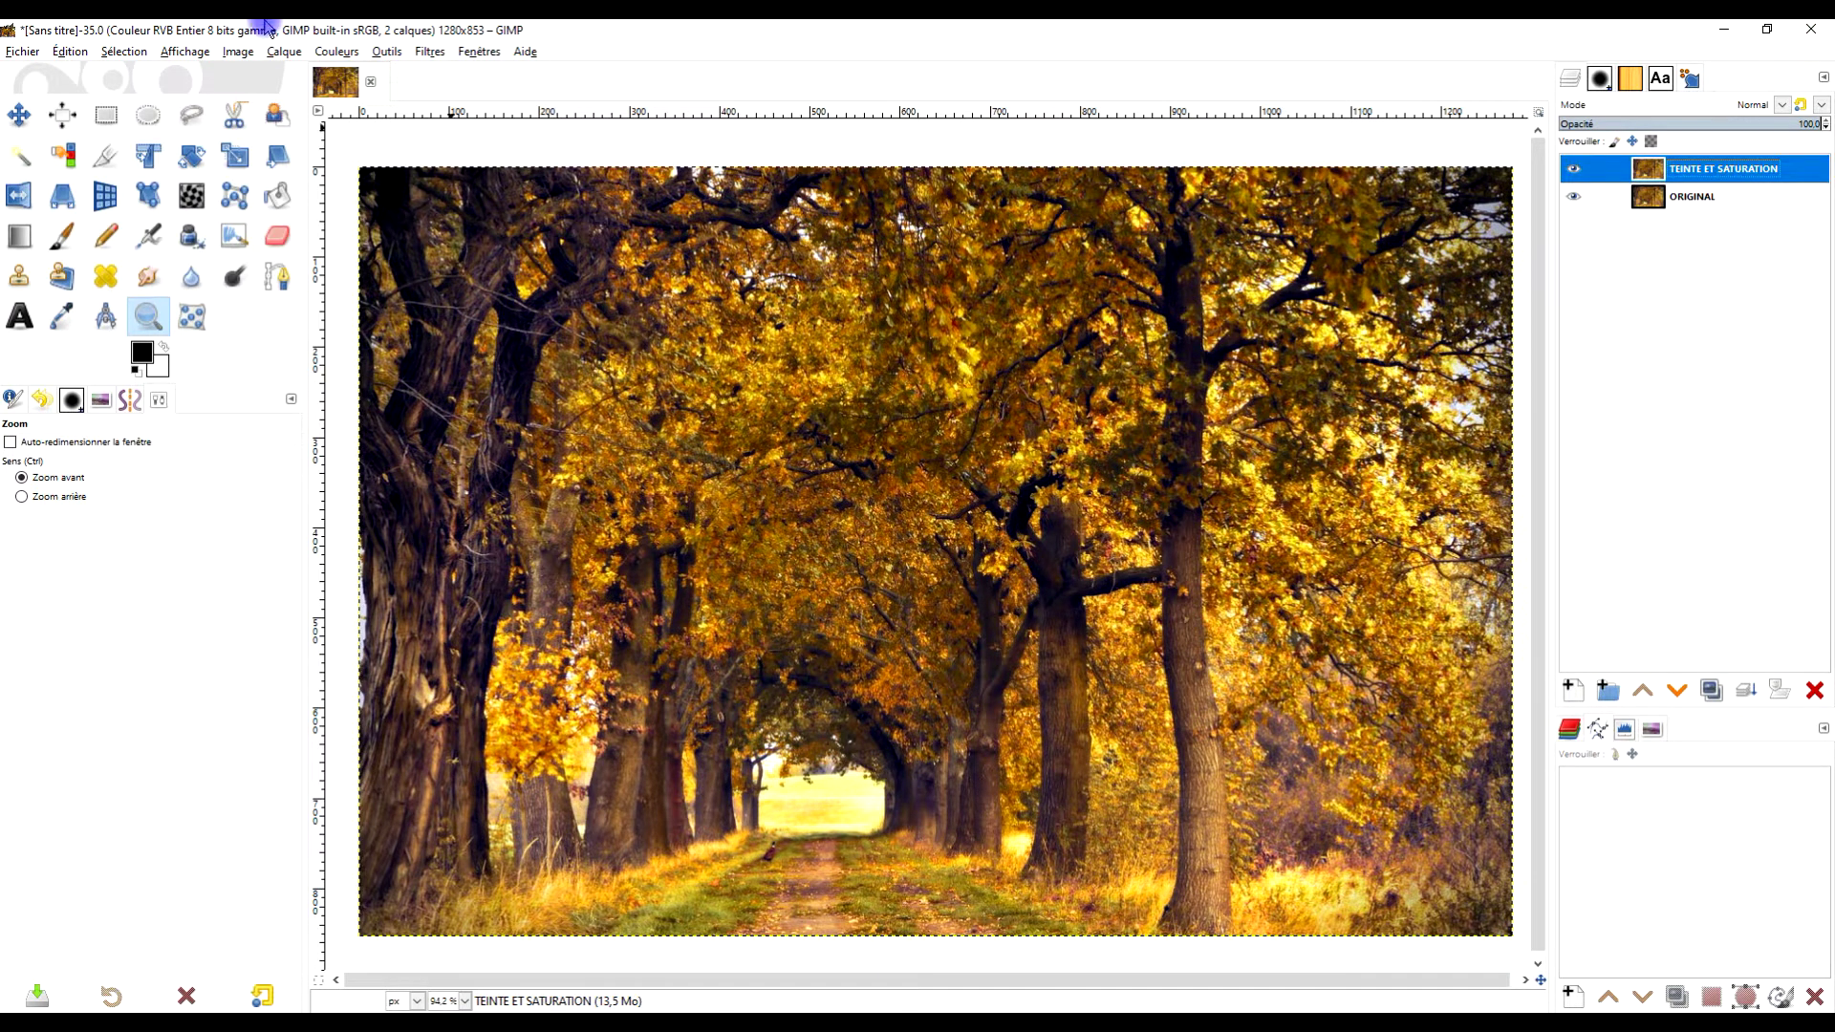
# - Apply Teinte-Saturation to the TEINTE ET SATURATION layer with hue 52.8, lightness 0 and saturation -12.6
pyautogui.click(337, 51)
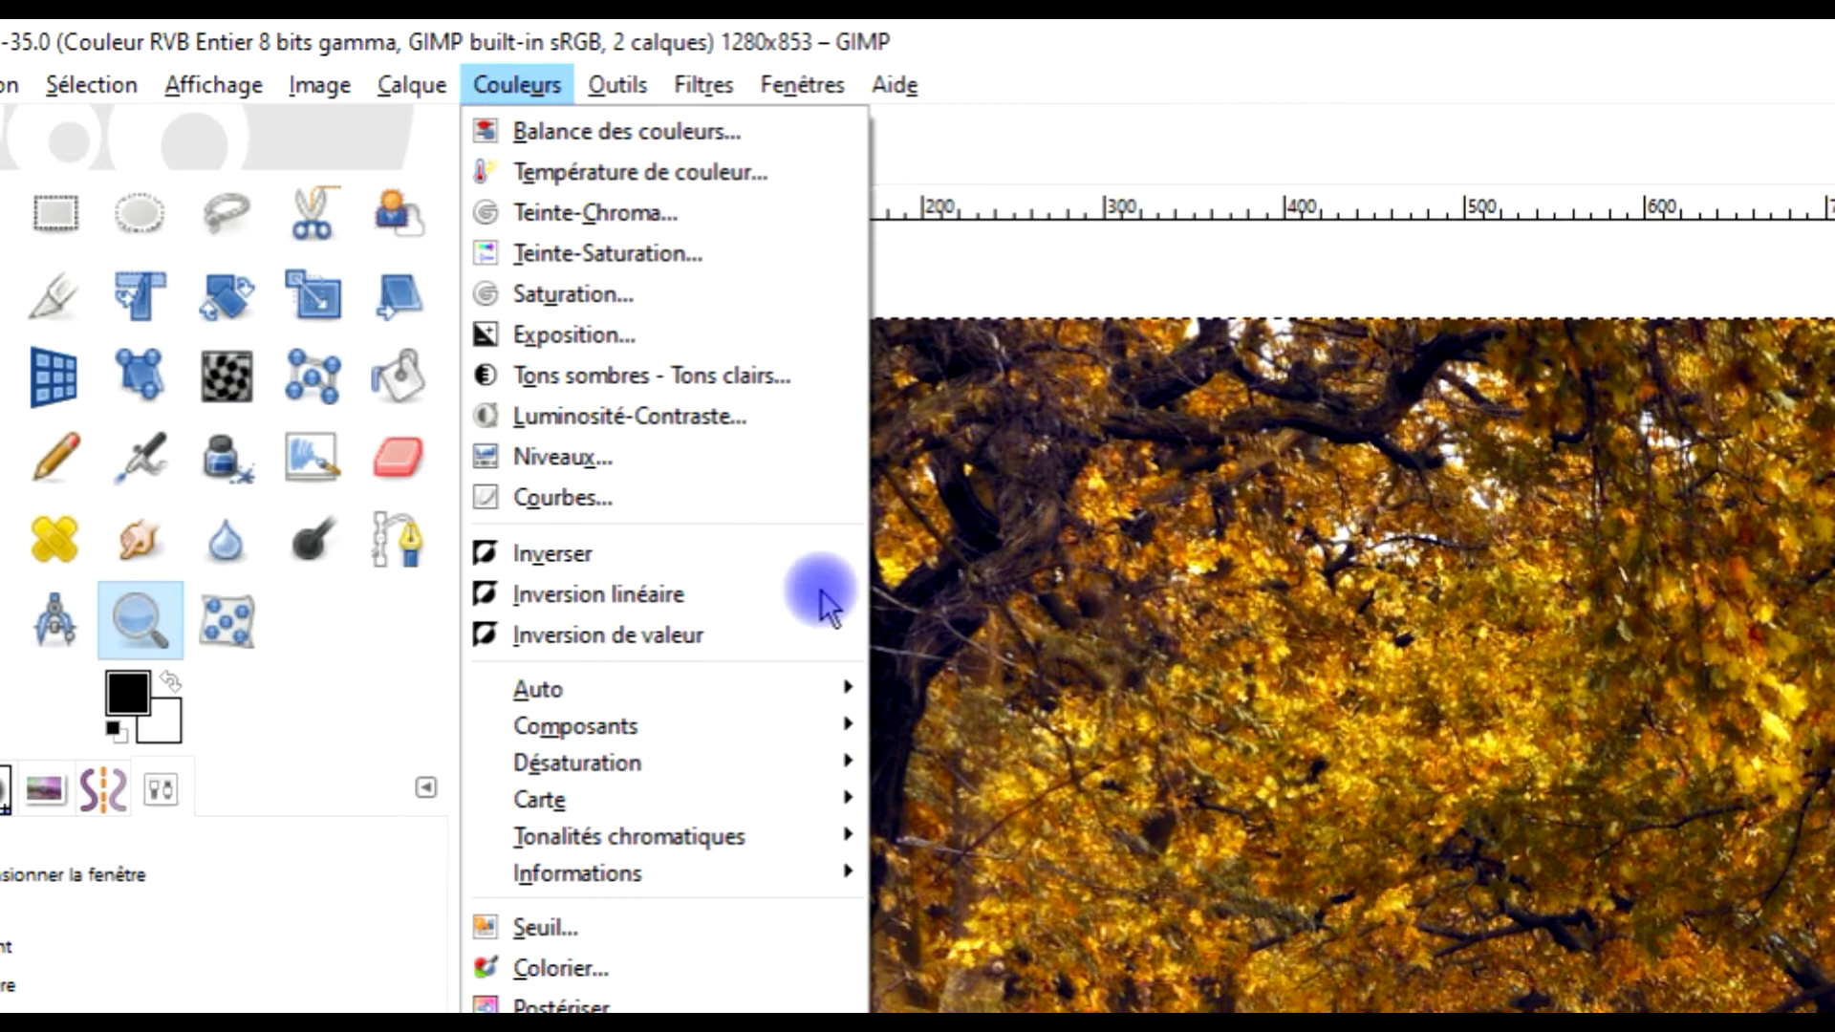
pyautogui.click(705, 274)
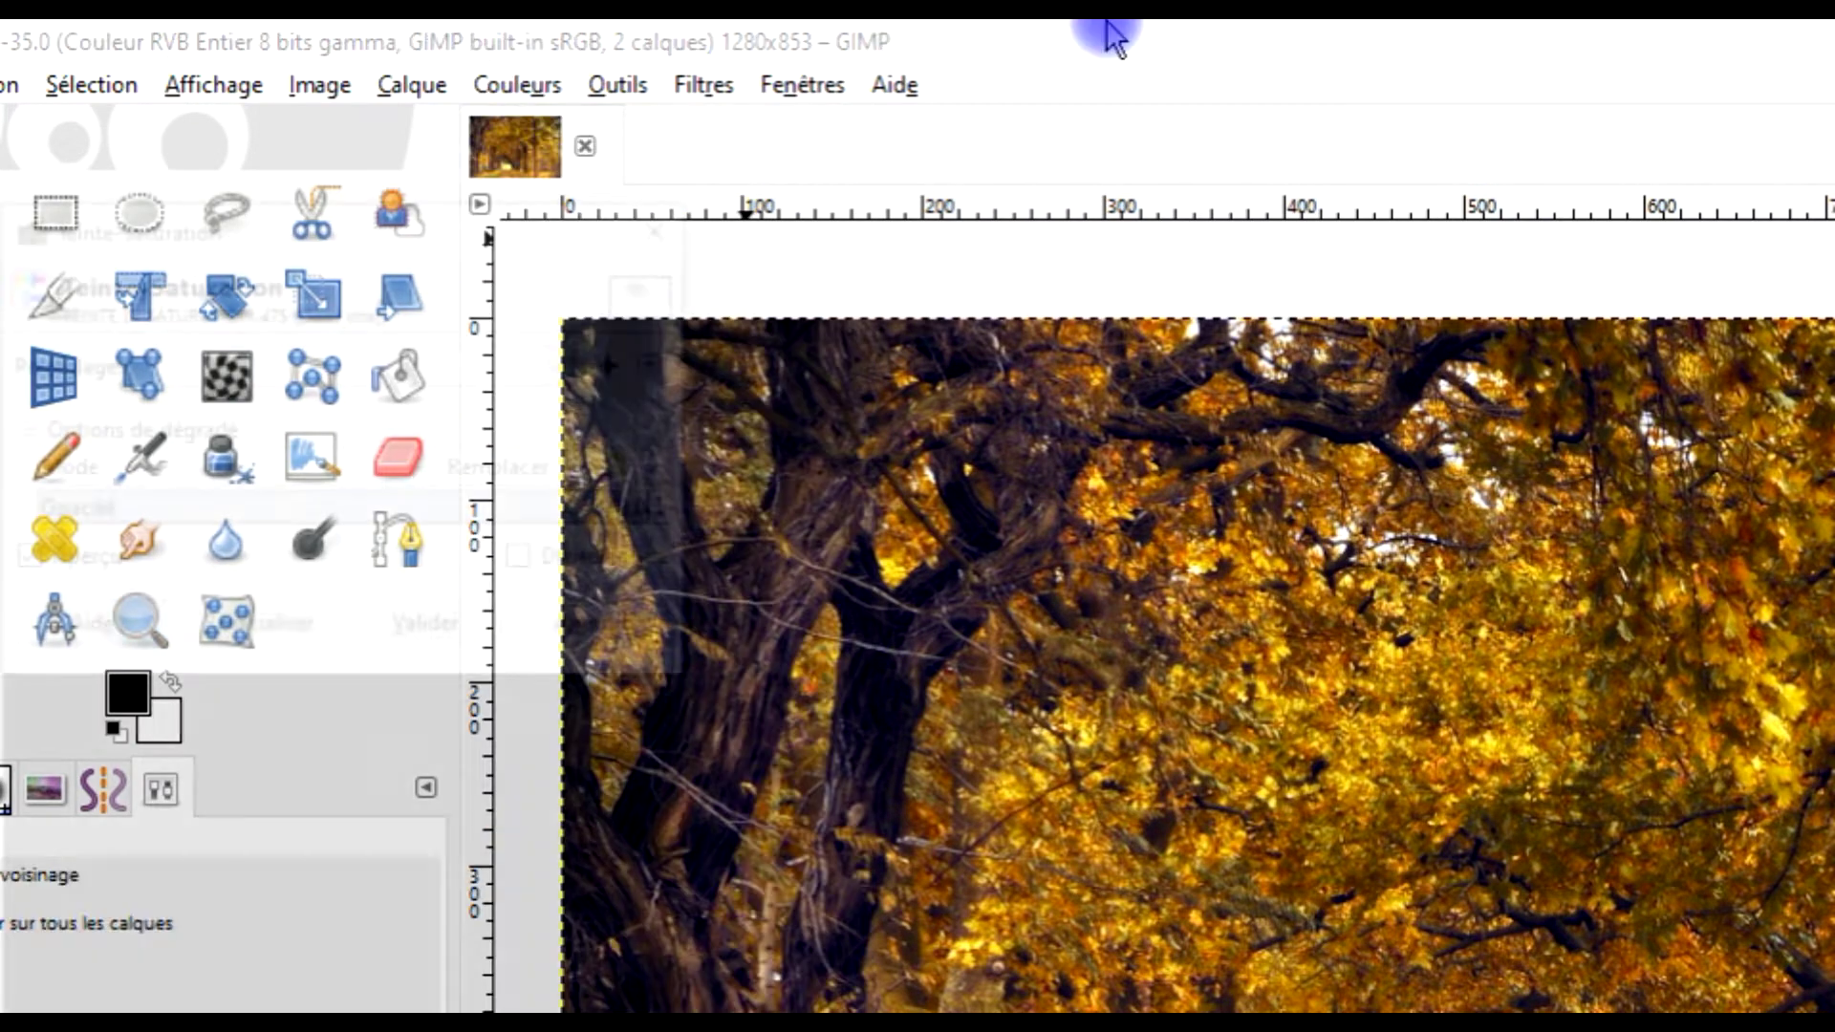
pyautogui.moveTo(264, 444); pyautogui.dragTo(287, 444)
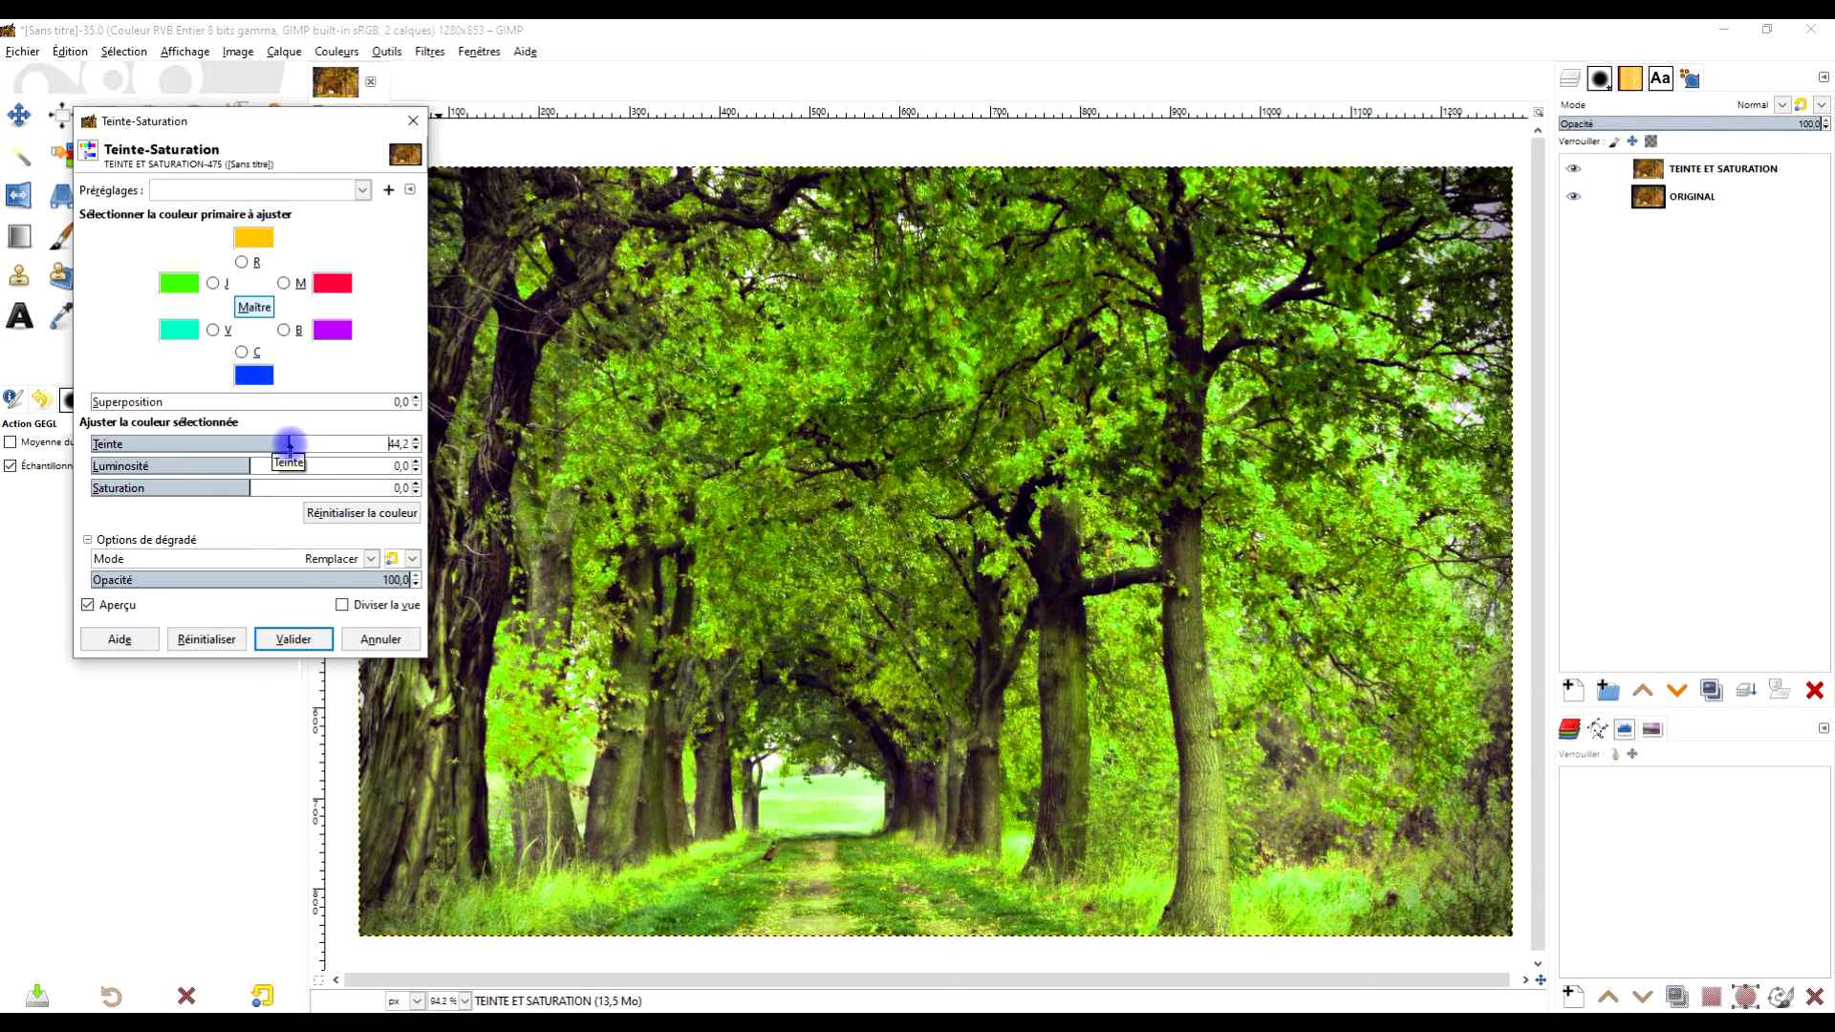
pyautogui.moveTo(292, 444); pyautogui.dragTo(259, 466)
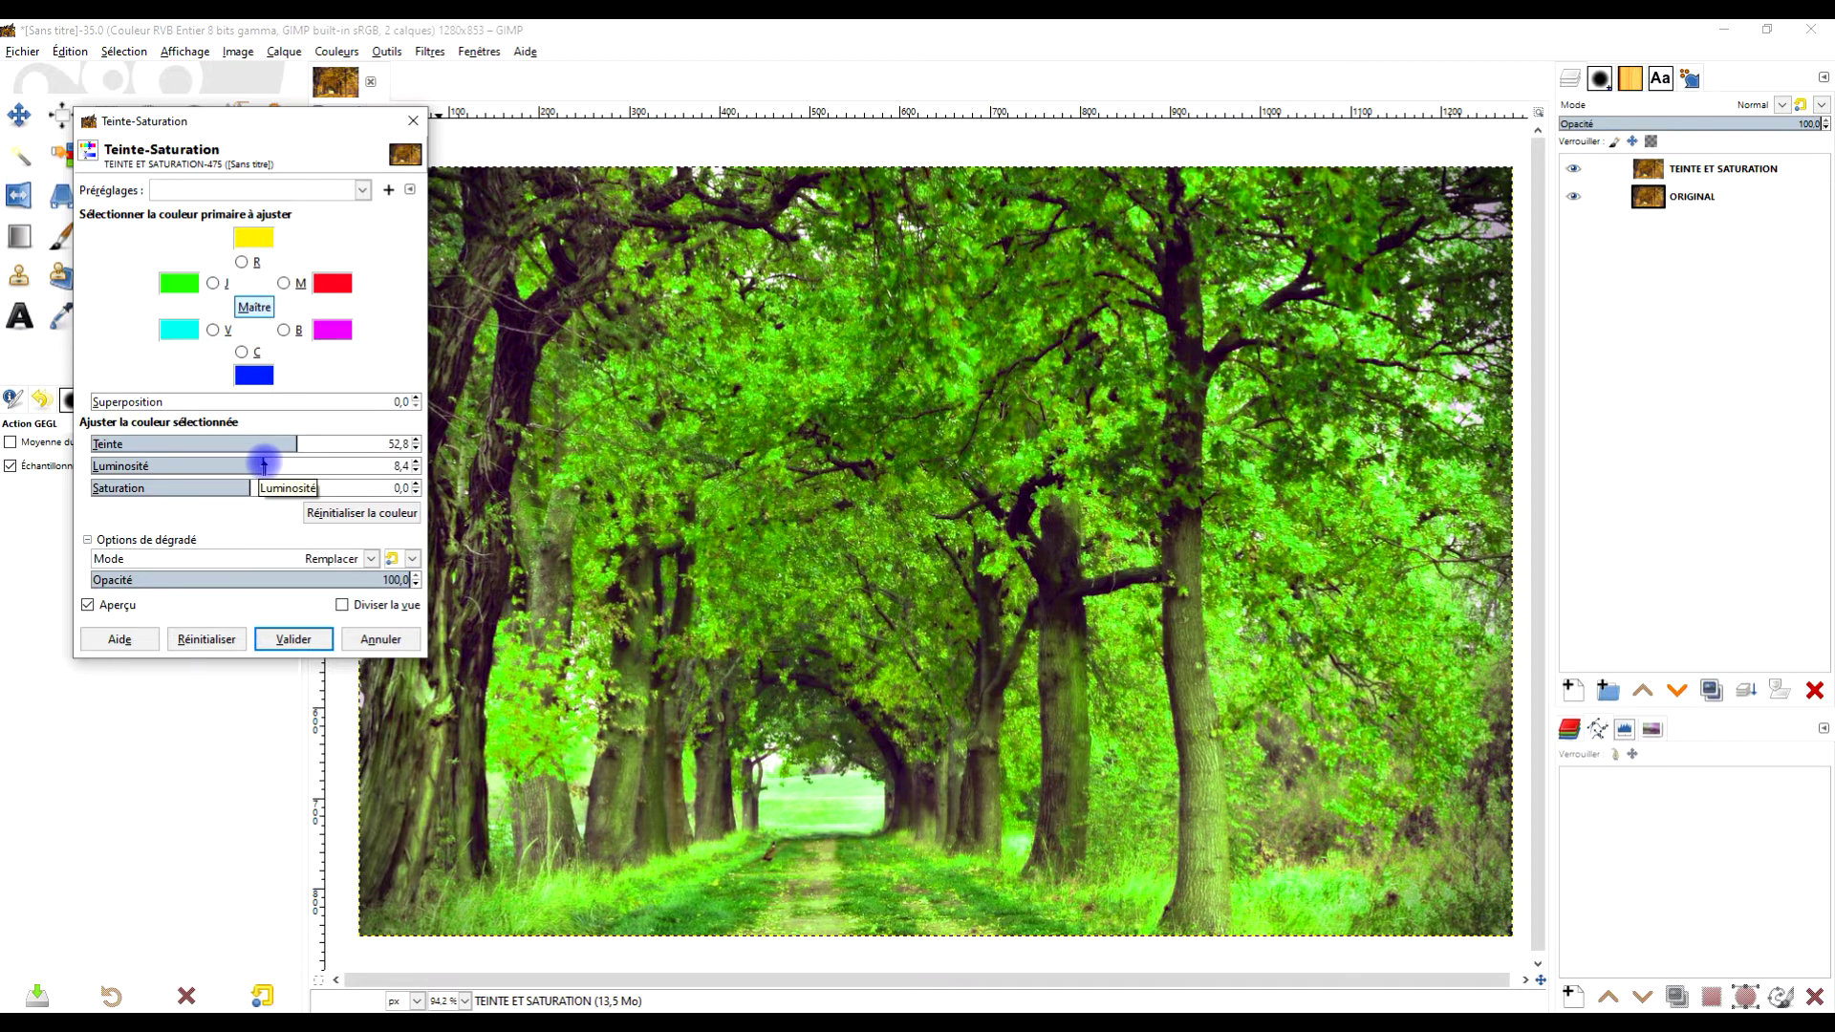
pyautogui.moveTo(268, 466); pyautogui.dragTo(255, 465)
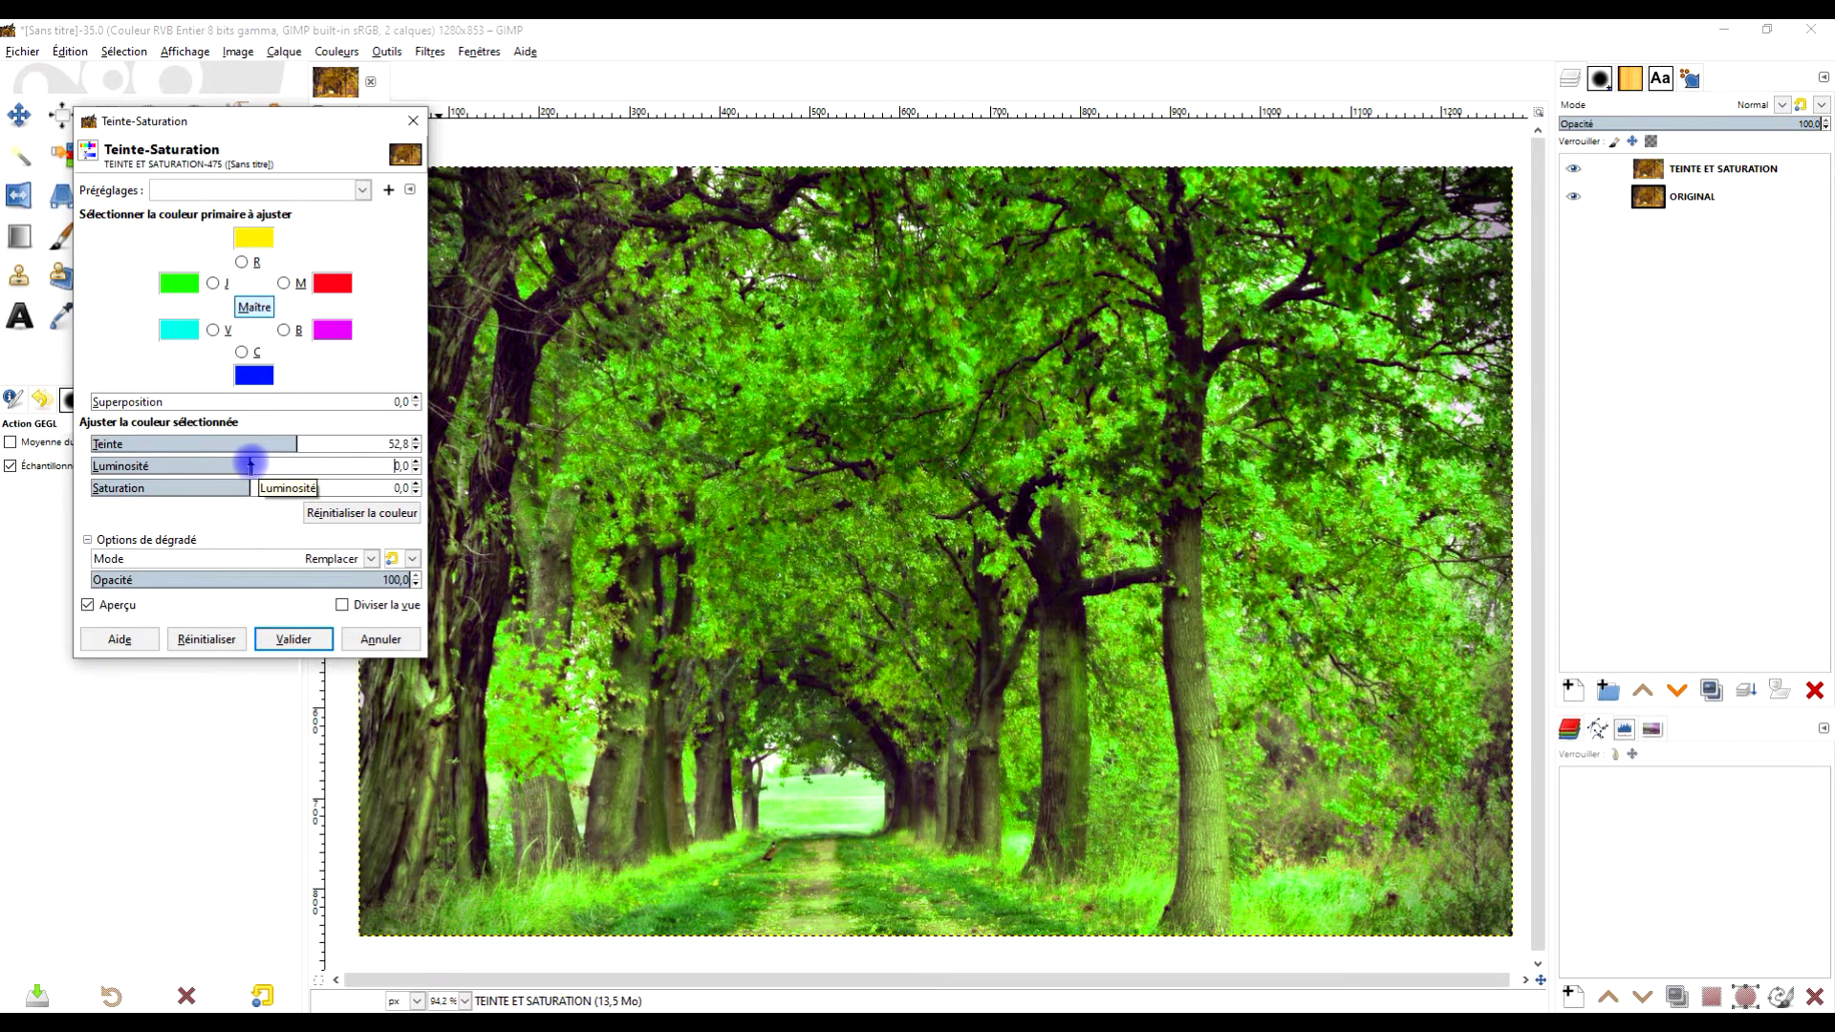
pyautogui.click(237, 487)
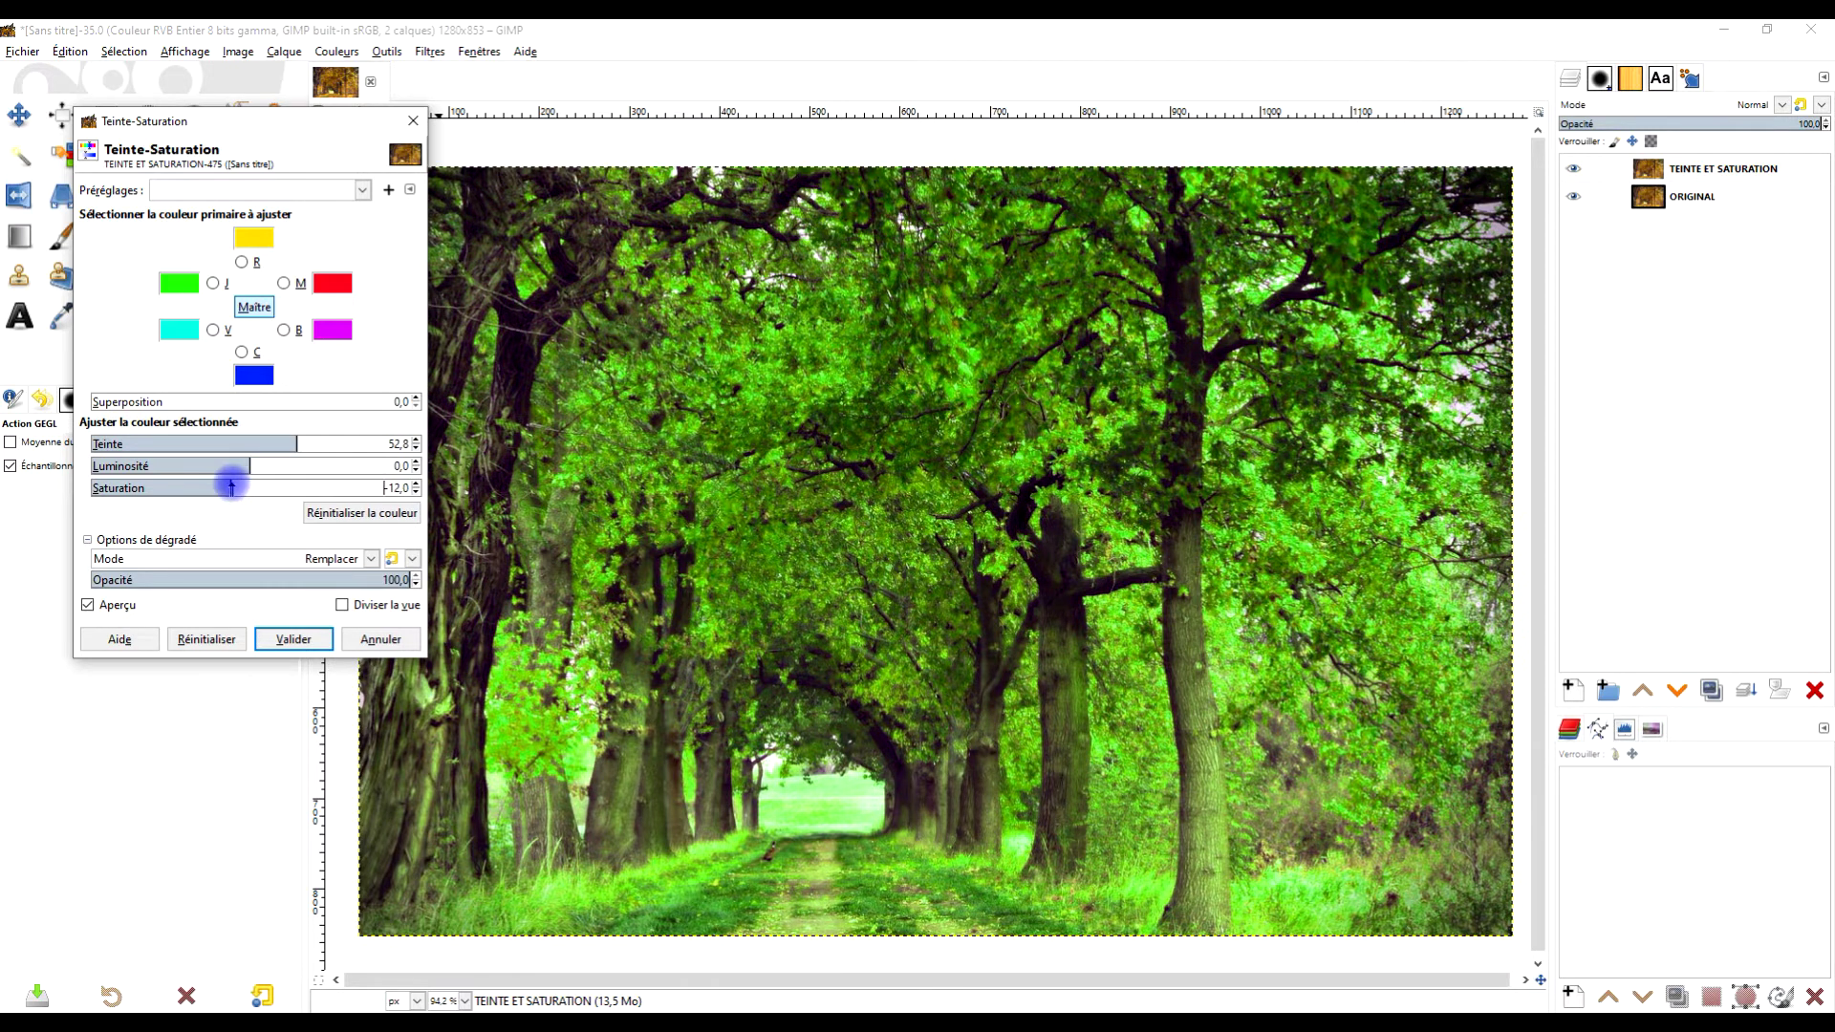
pyautogui.moveTo(232, 487); pyautogui.dragTo(229, 488)
pyautogui.click(294, 640)
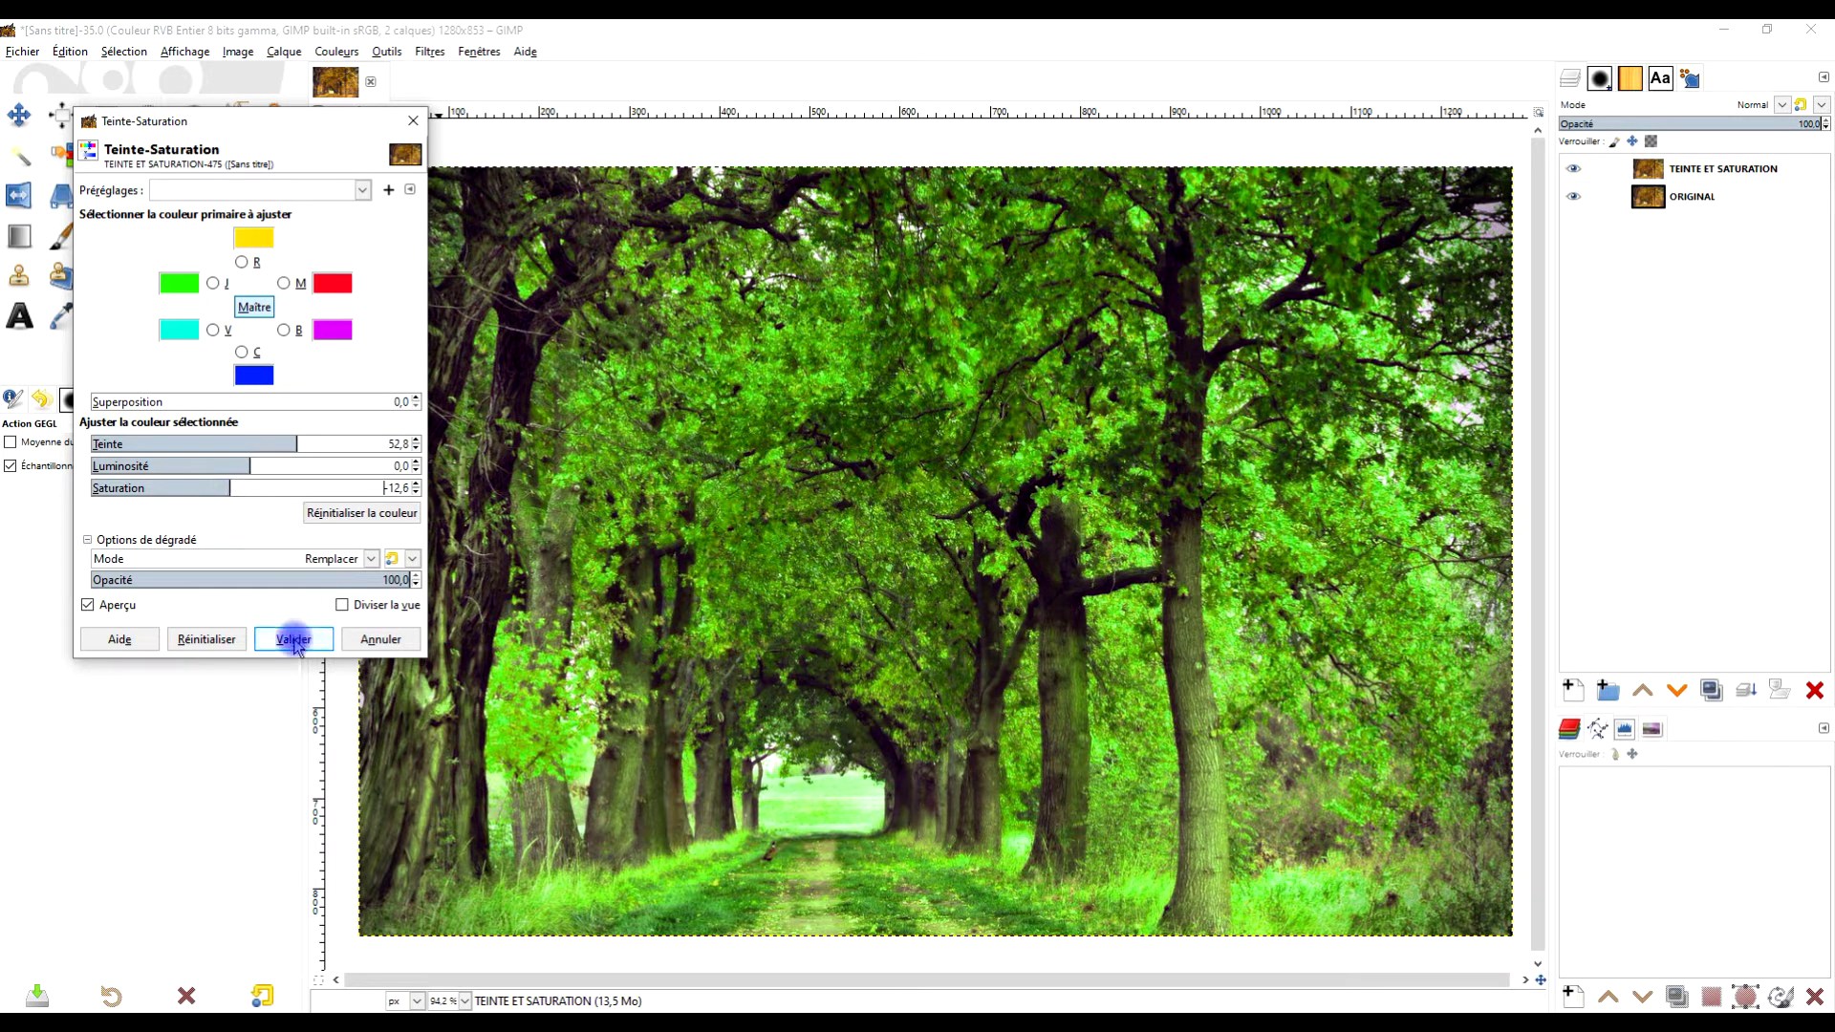
# - Reduce the opacity of the TEINTE ET SATURATION layer to about 77.8
pyautogui.click(1776, 125)
pyautogui.moveTo(1775, 125); pyautogui.dragTo(1769, 124)
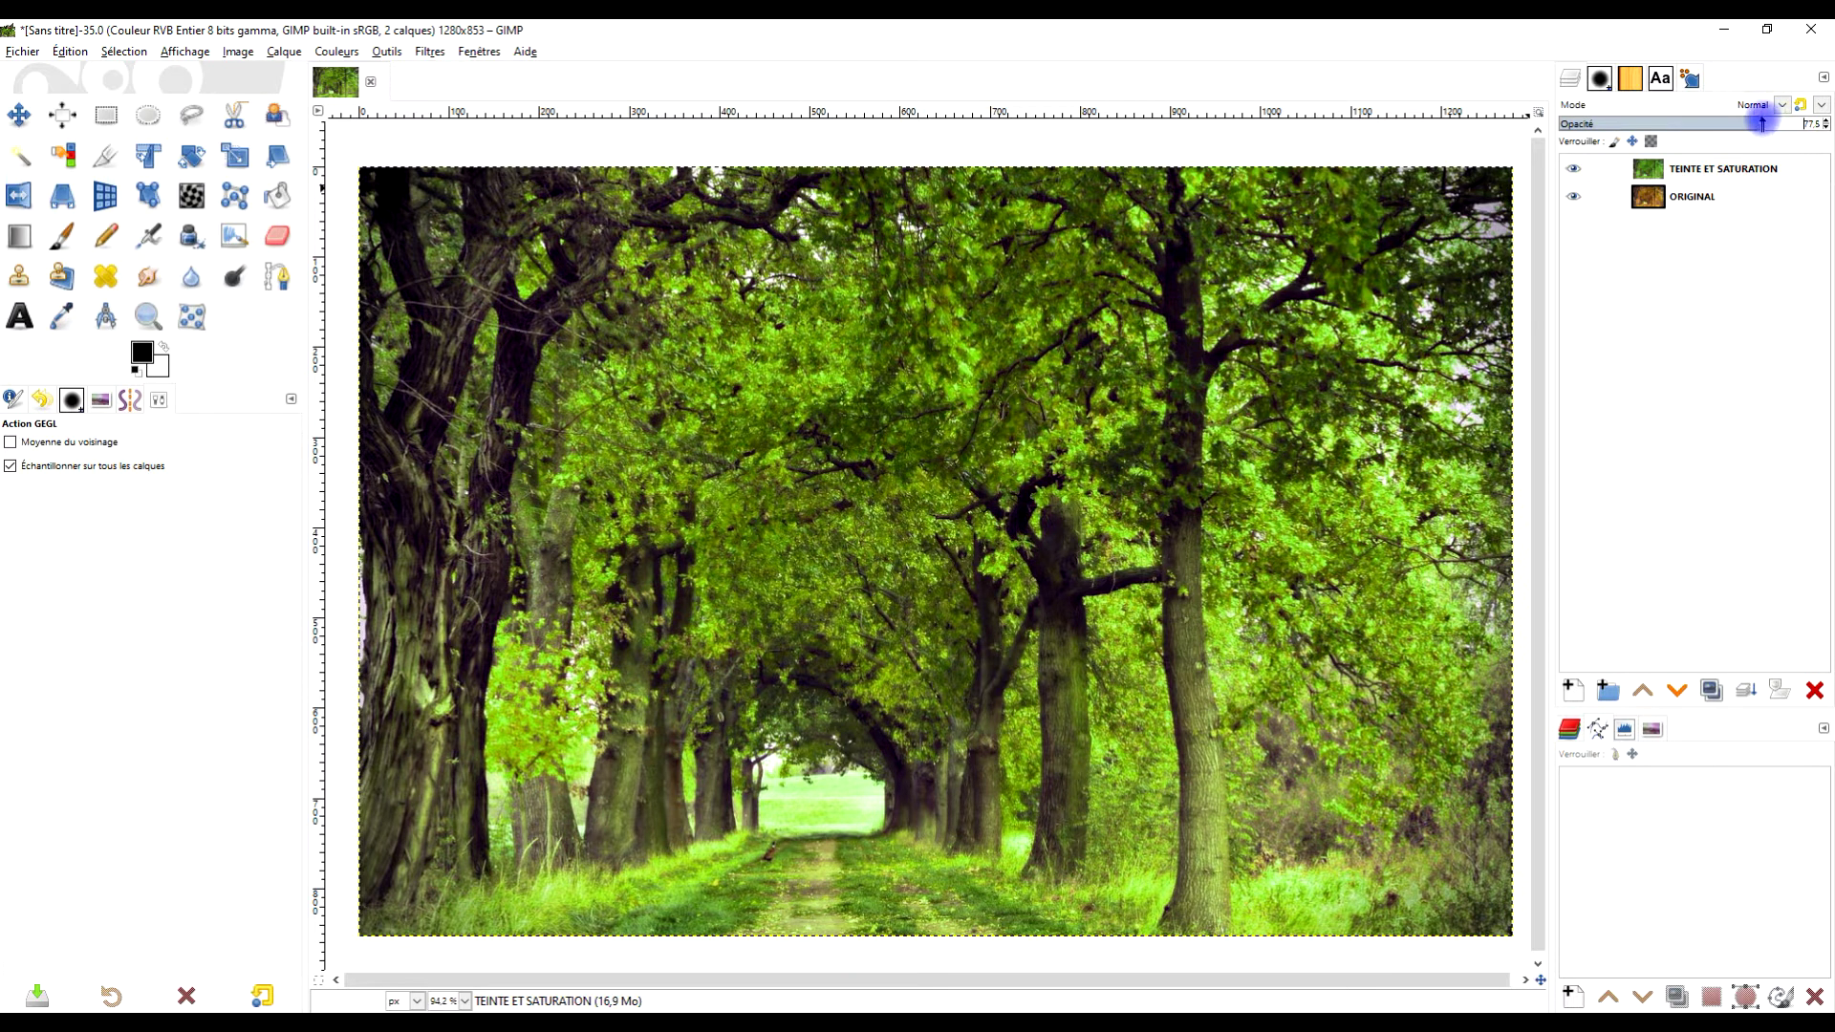
pyautogui.click(1708, 200)
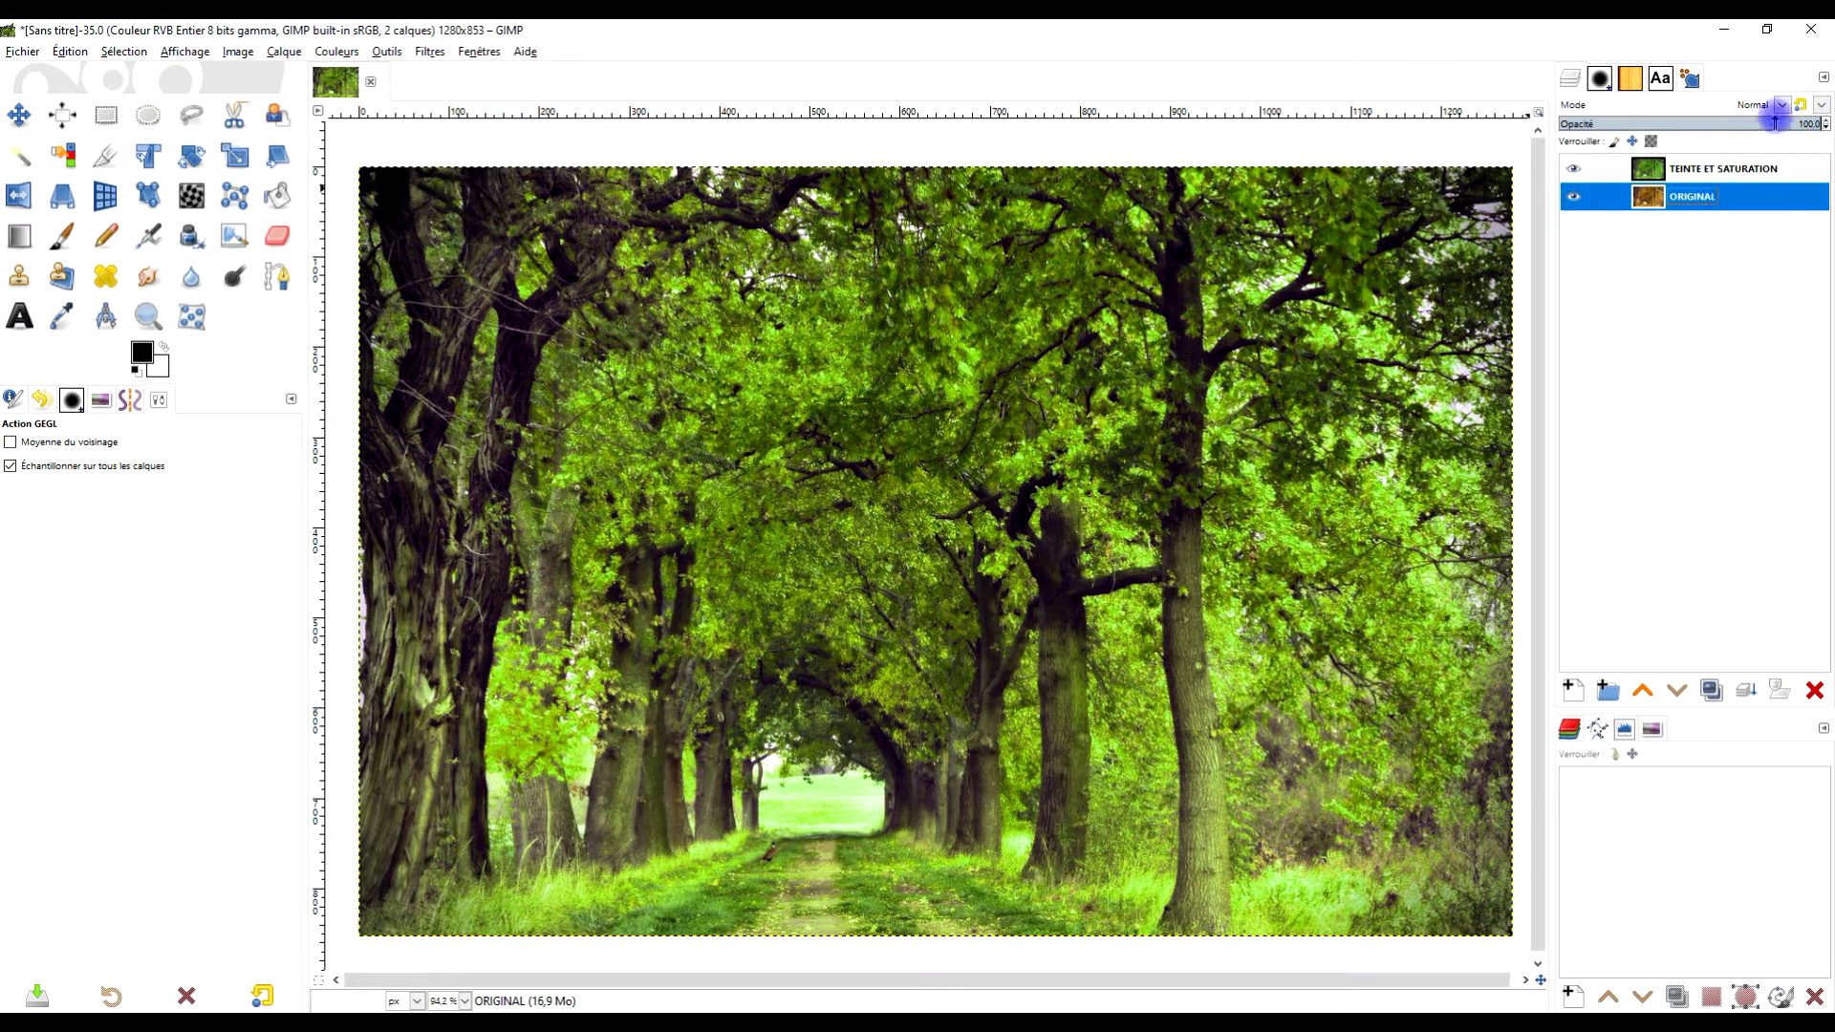
pyautogui.click(1763, 168)
pyautogui.moveTo(1769, 124); pyautogui.dragTo(1763, 122)
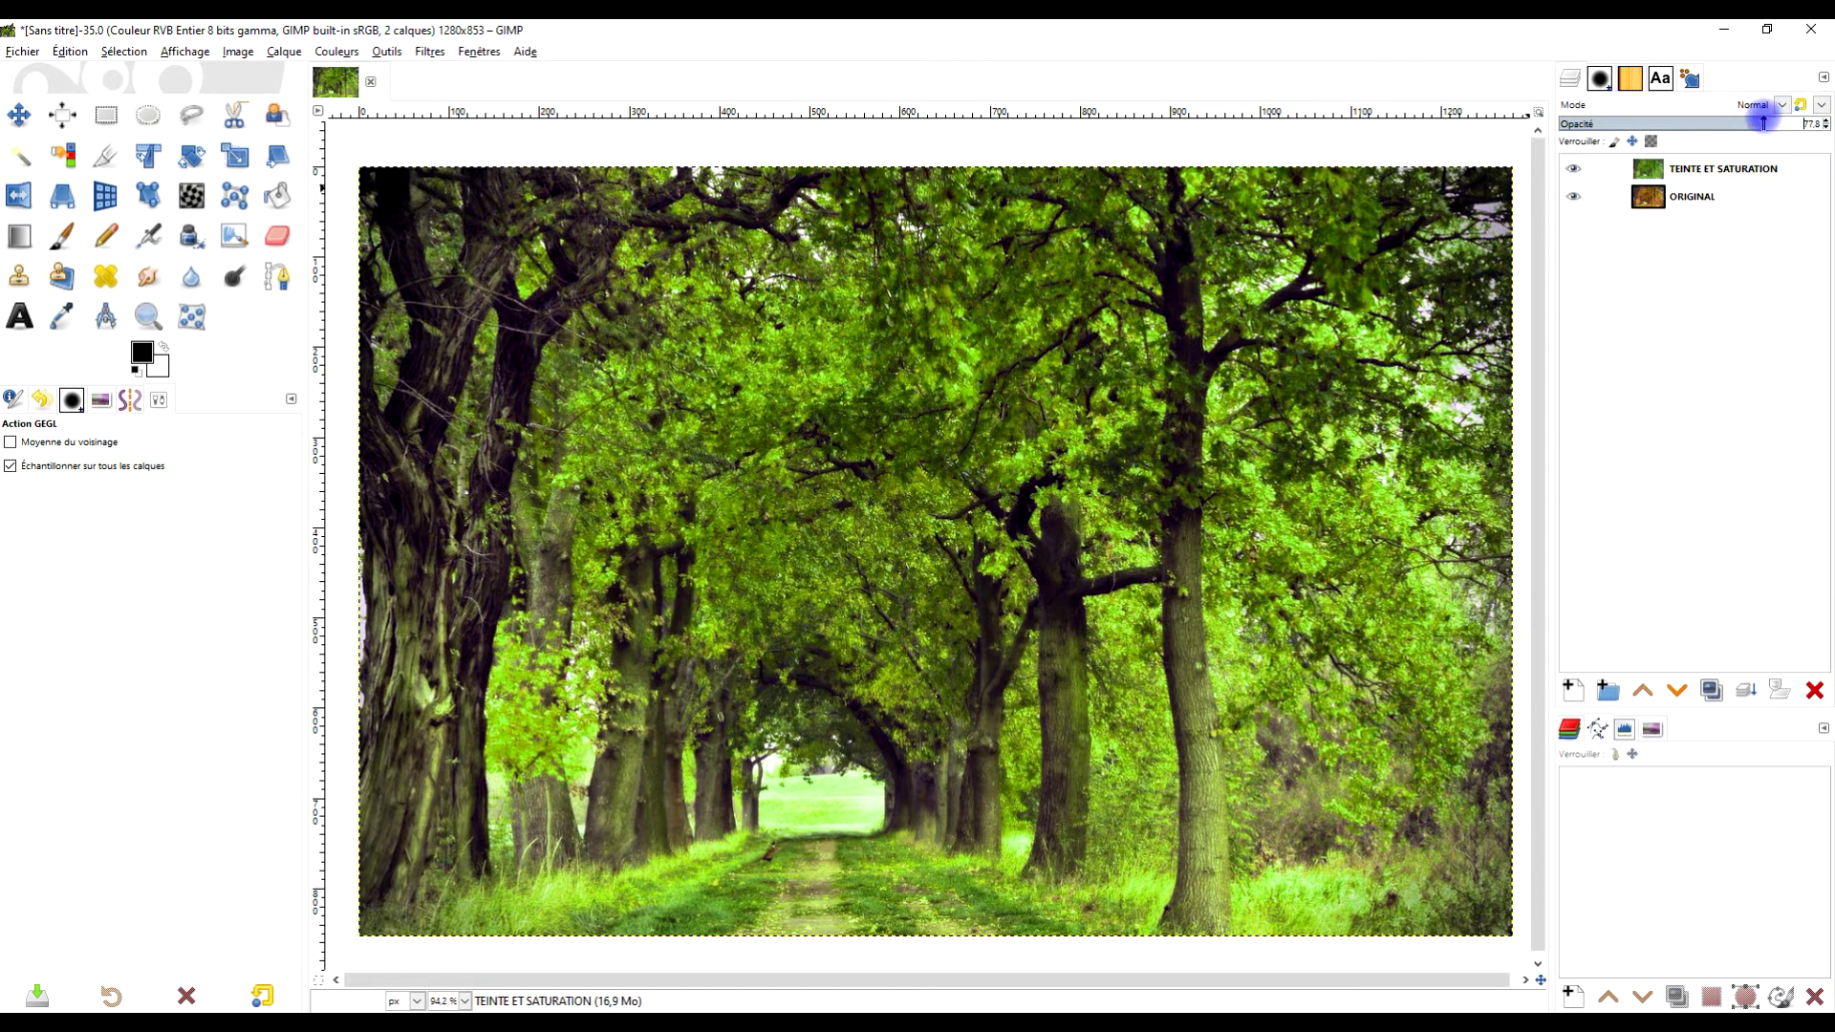
# - Duplicate the ORIGINAL layer and move the copy above all other layers
pyautogui.click(1713, 196)
pyautogui.click(1709, 689)
pyautogui.moveTo(1730, 198)
pyautogui.mouseDown()
pyautogui.moveTo(1692, 191)
pyautogui.moveTo(1711, 168)
pyautogui.mouseUp()
# - Rename the topmost layer copy as TEINTE ET CHROMA
pyautogui.doubleClick(1711, 168)
pyautogui.write('TEI')
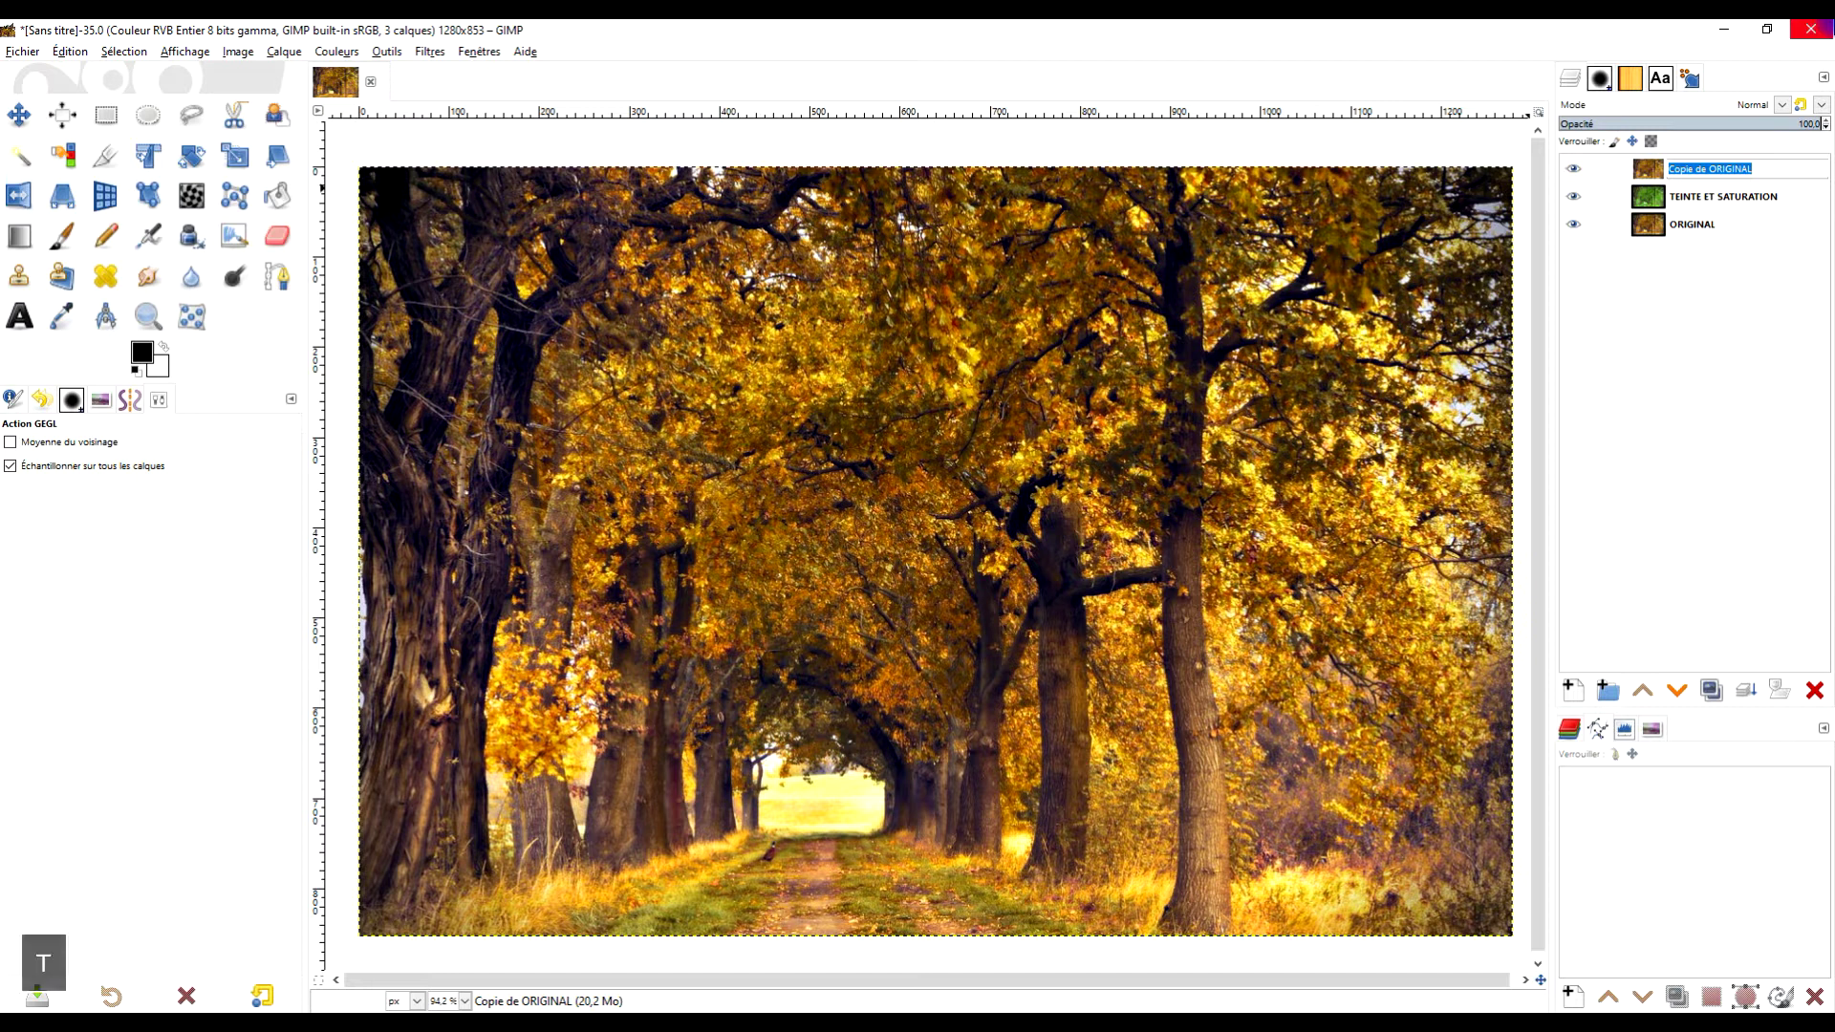
pyautogui.write('NTE ET ')
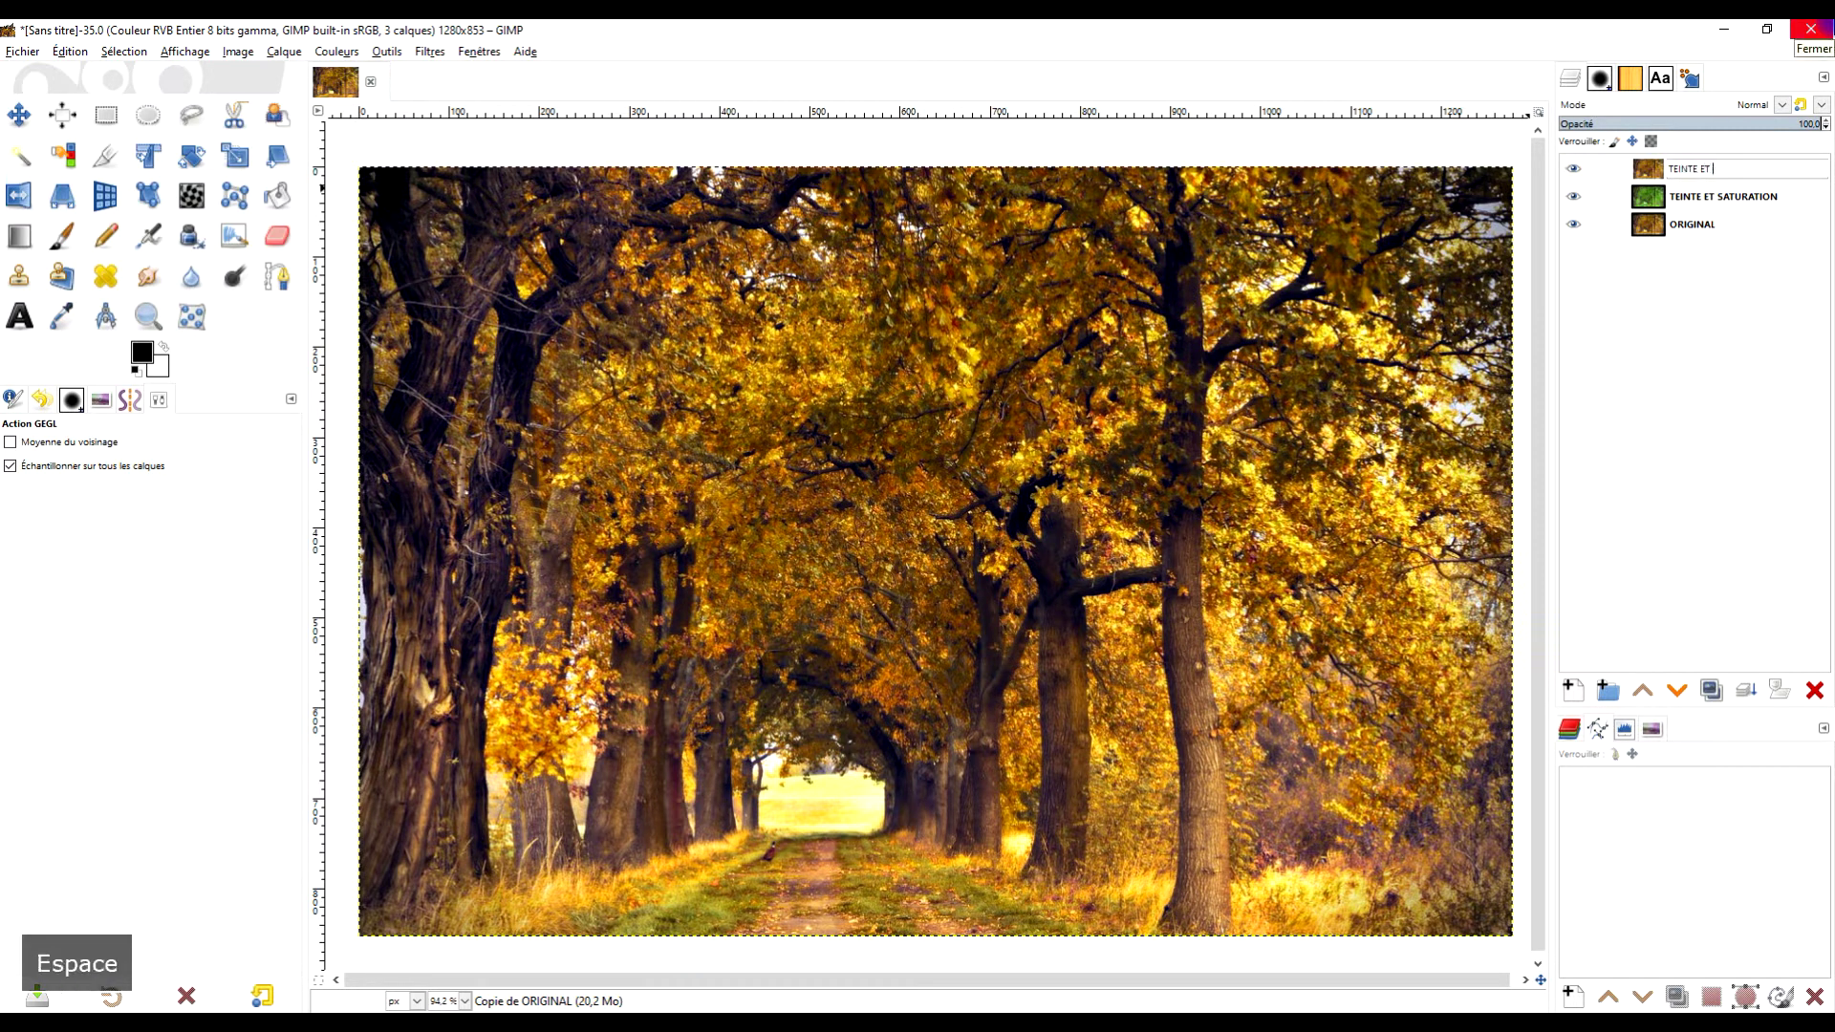
pyautogui.write('CH')
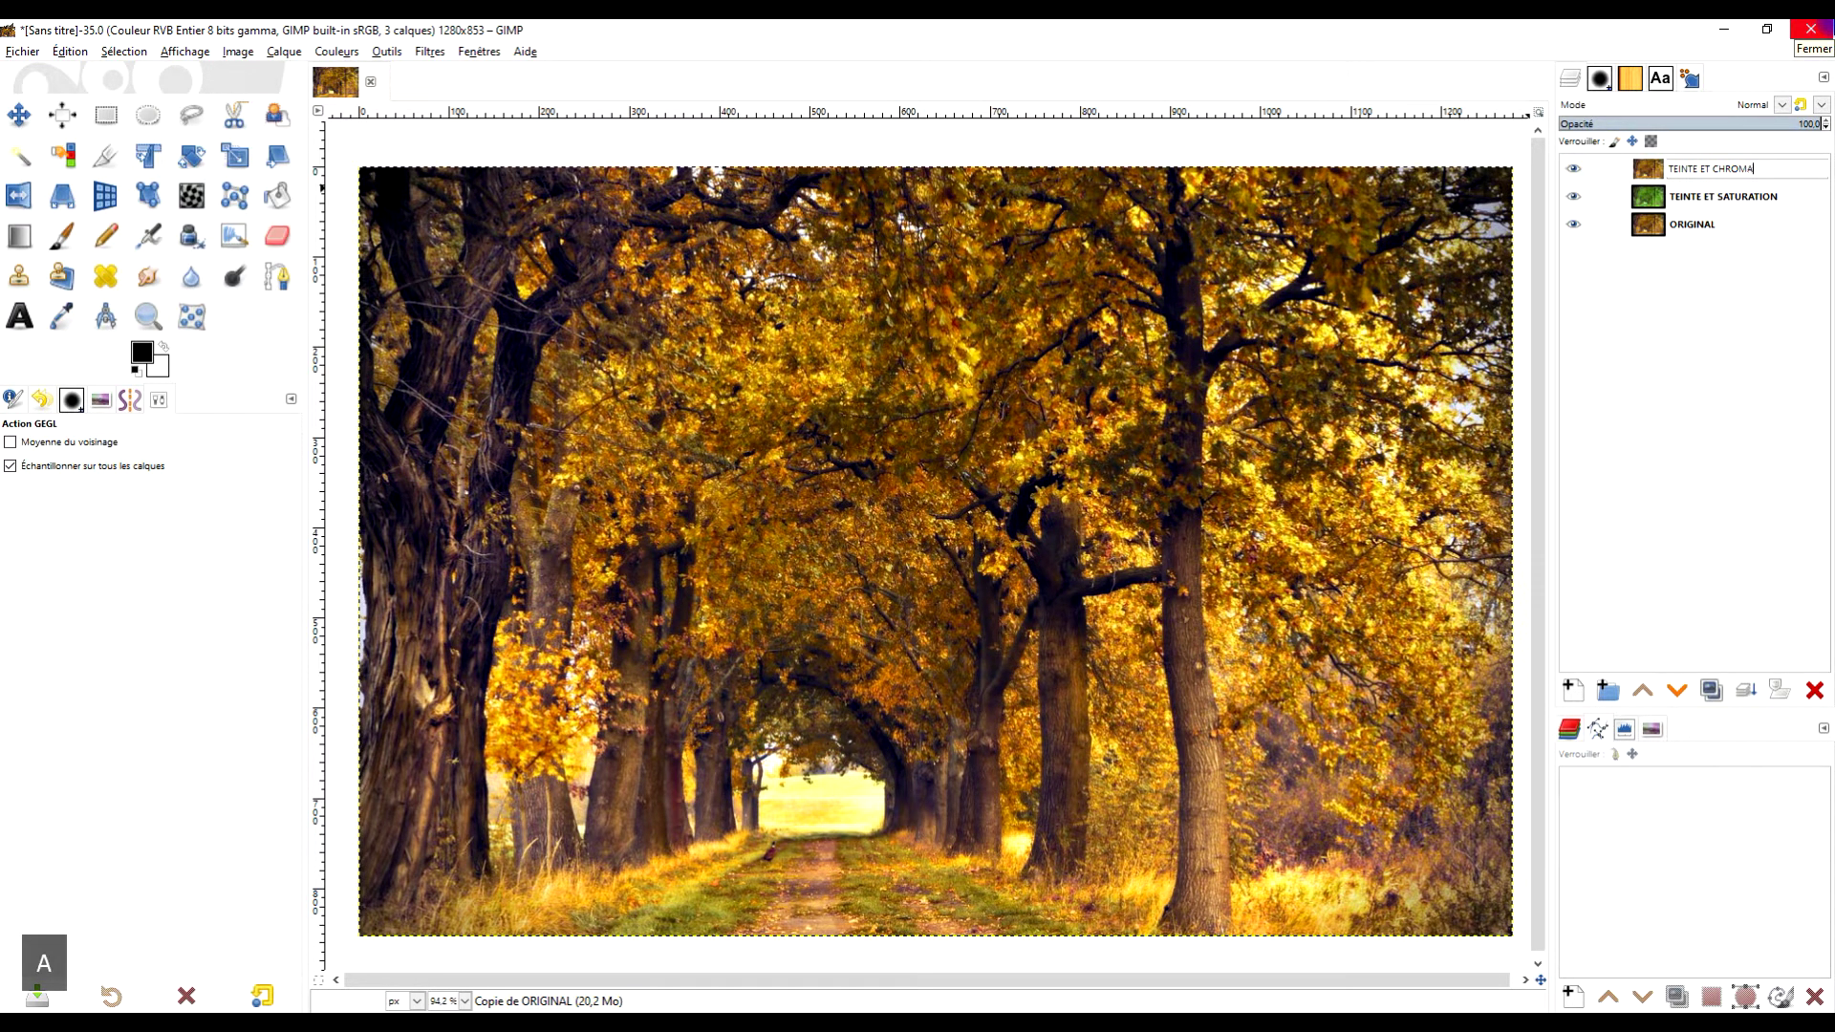
pyautogui.write('ROMA')
pyautogui.press('Return')
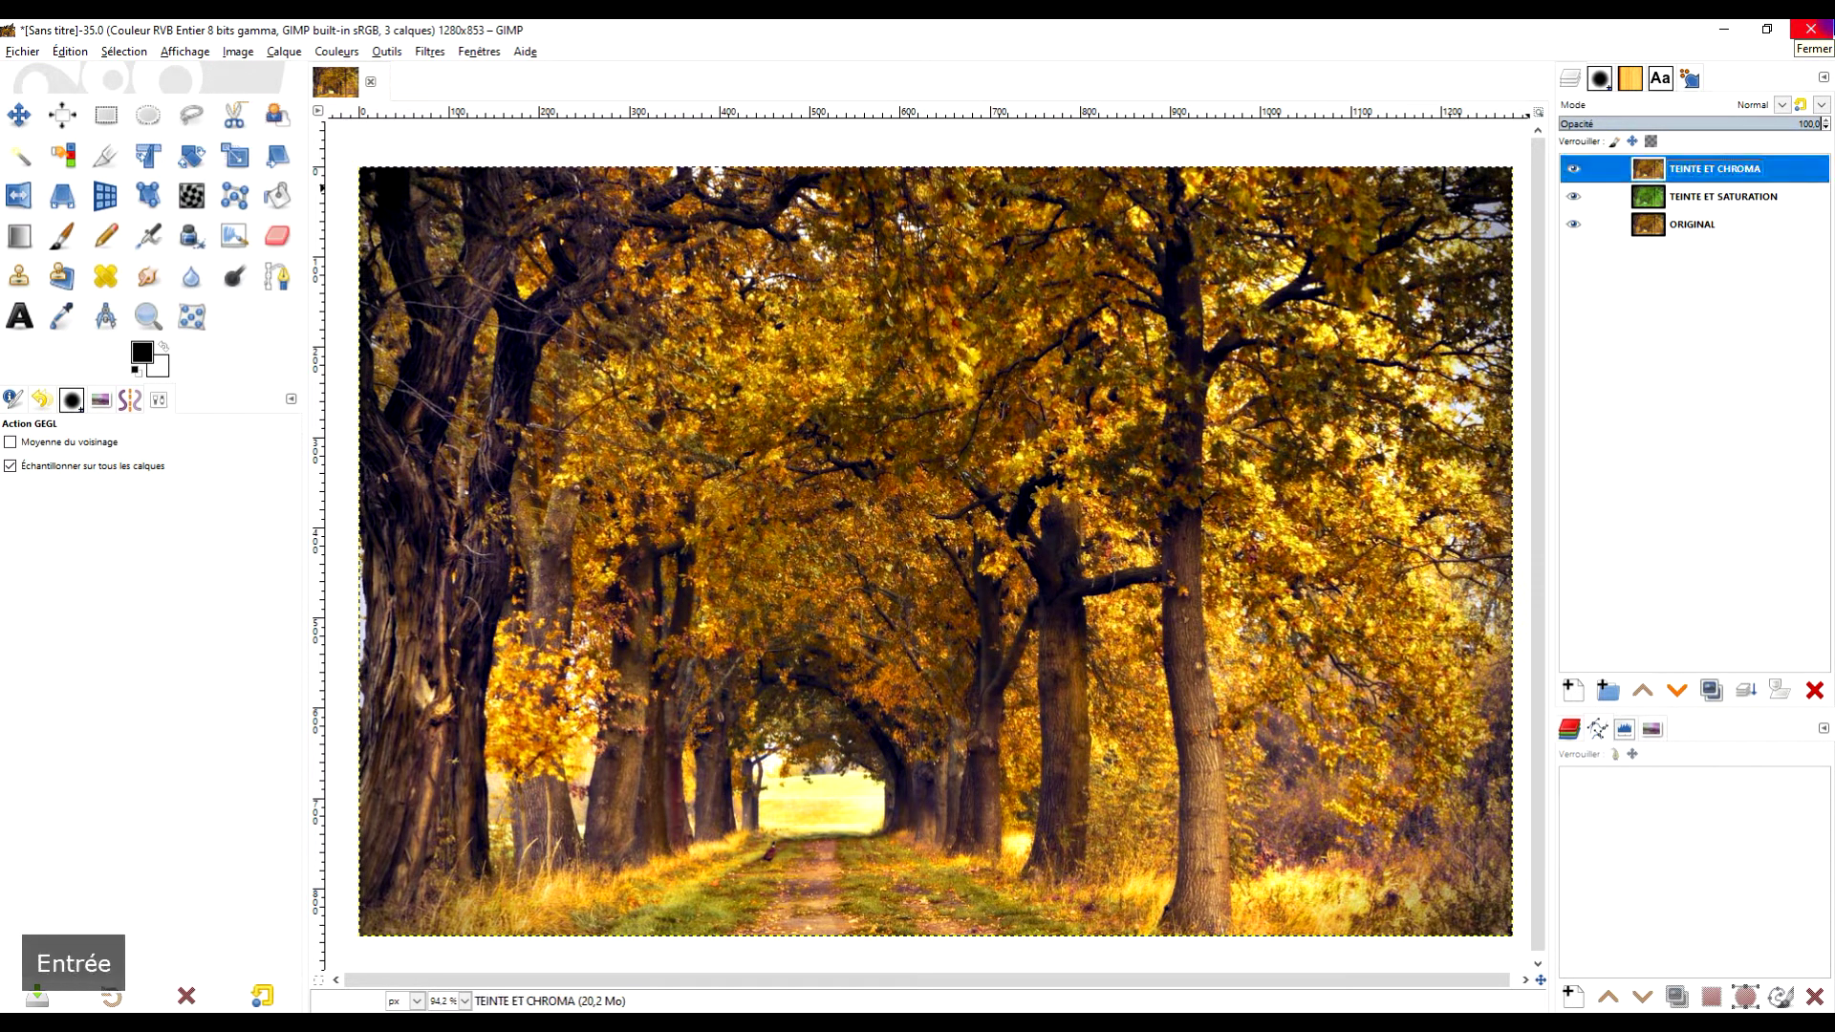
# - Apply Teinte-Chroma to the TEINTE ET CHROMA layer with hue 41.62 and chroma -1.16
pyautogui.click(346, 51)
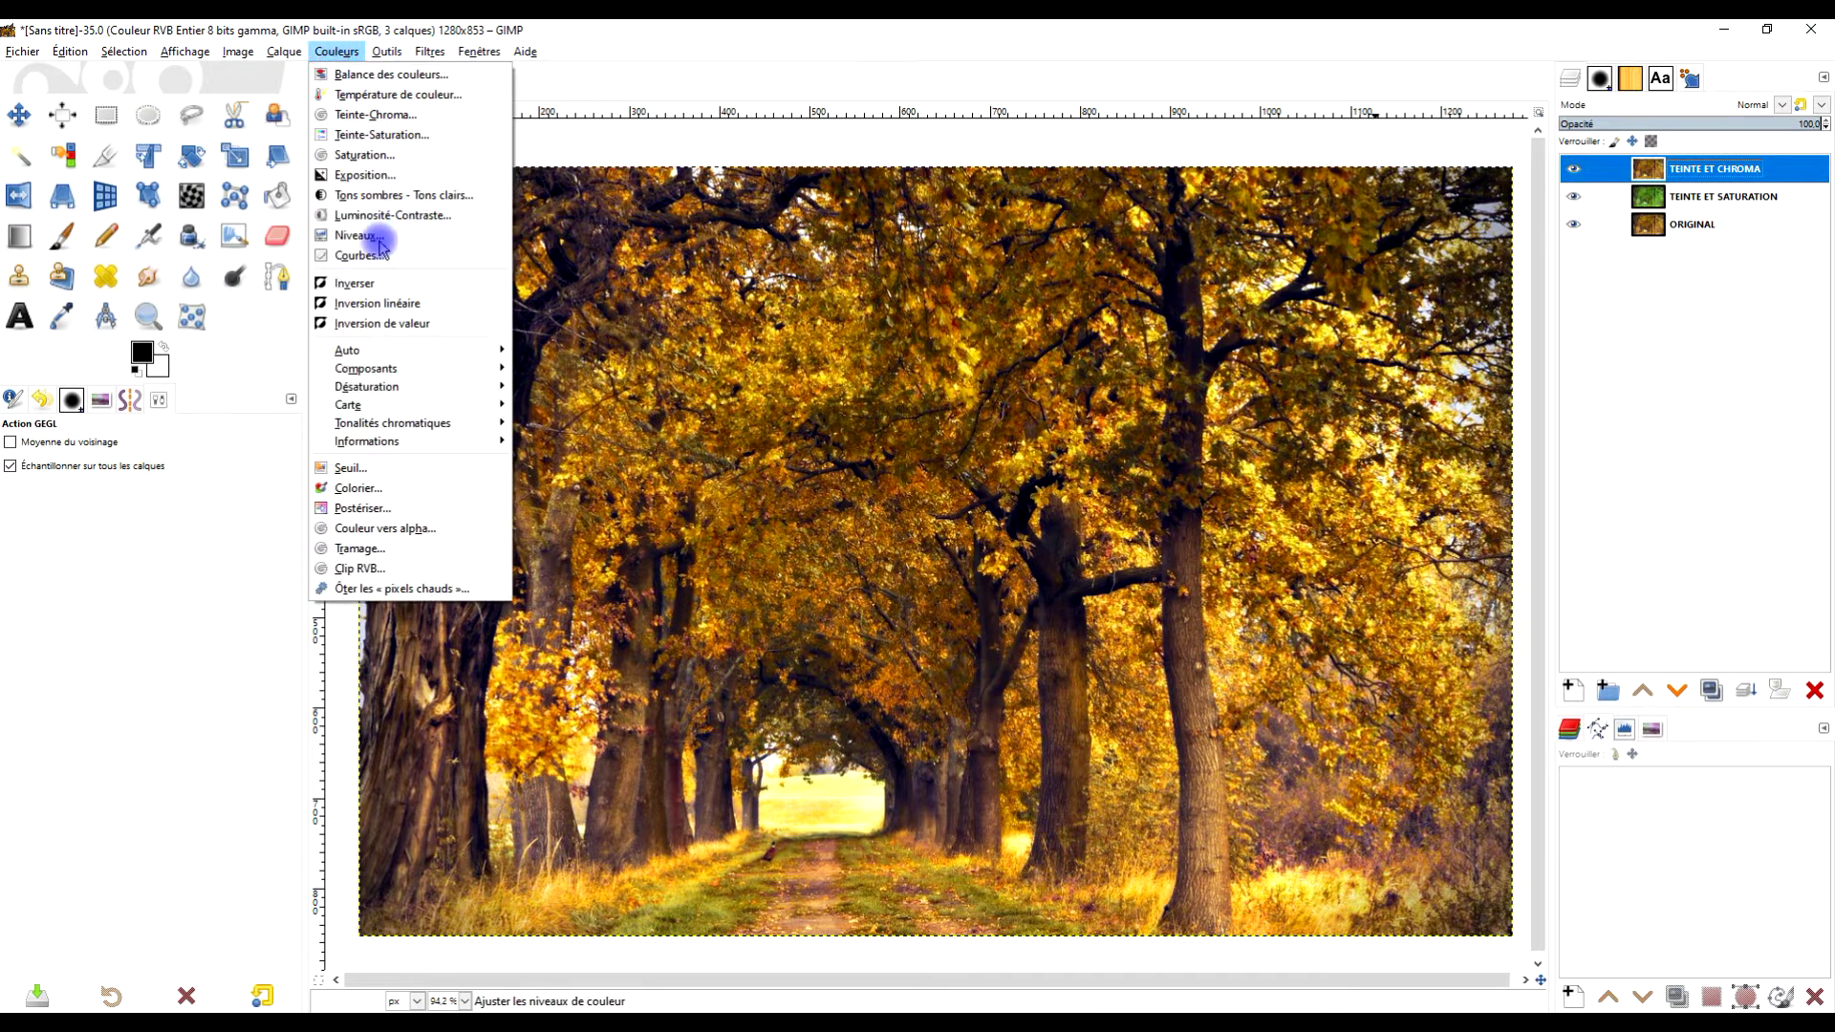
pyautogui.click(421, 114)
pyautogui.moveTo(244, 212); pyautogui.dragTo(283, 214)
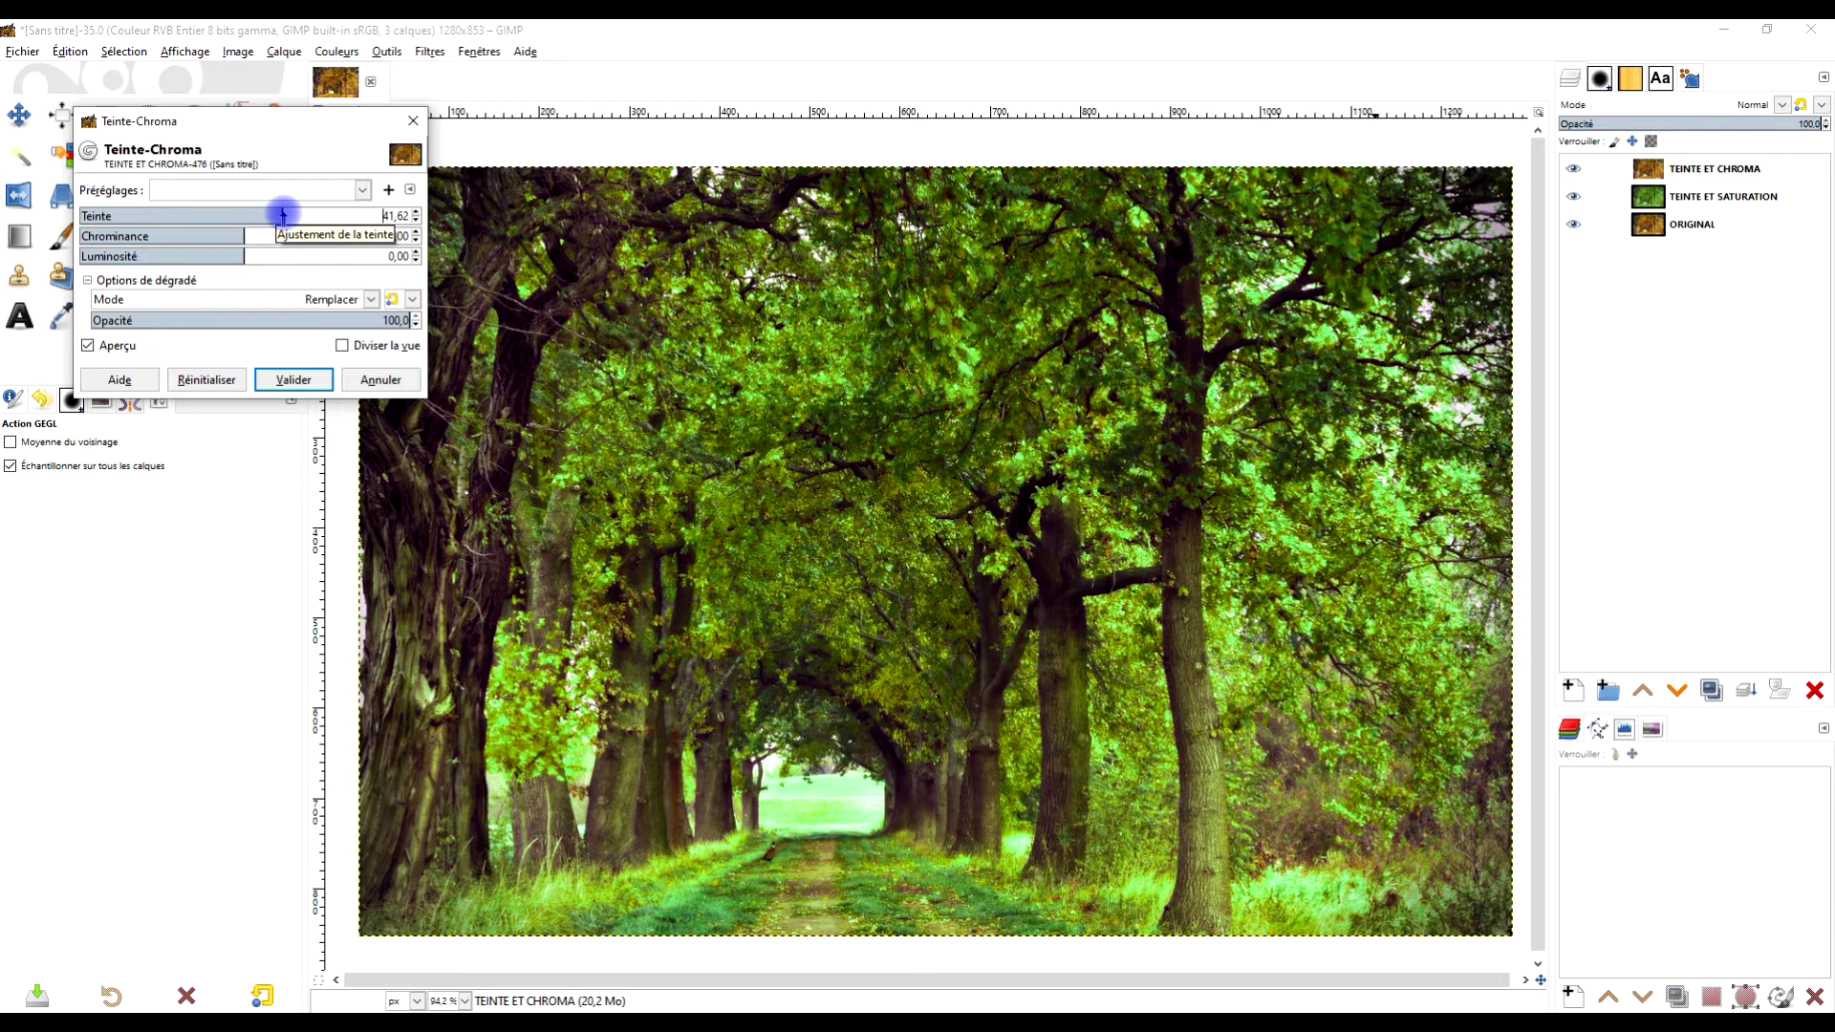
pyautogui.moveTo(244, 234); pyautogui.dragTo(233, 233)
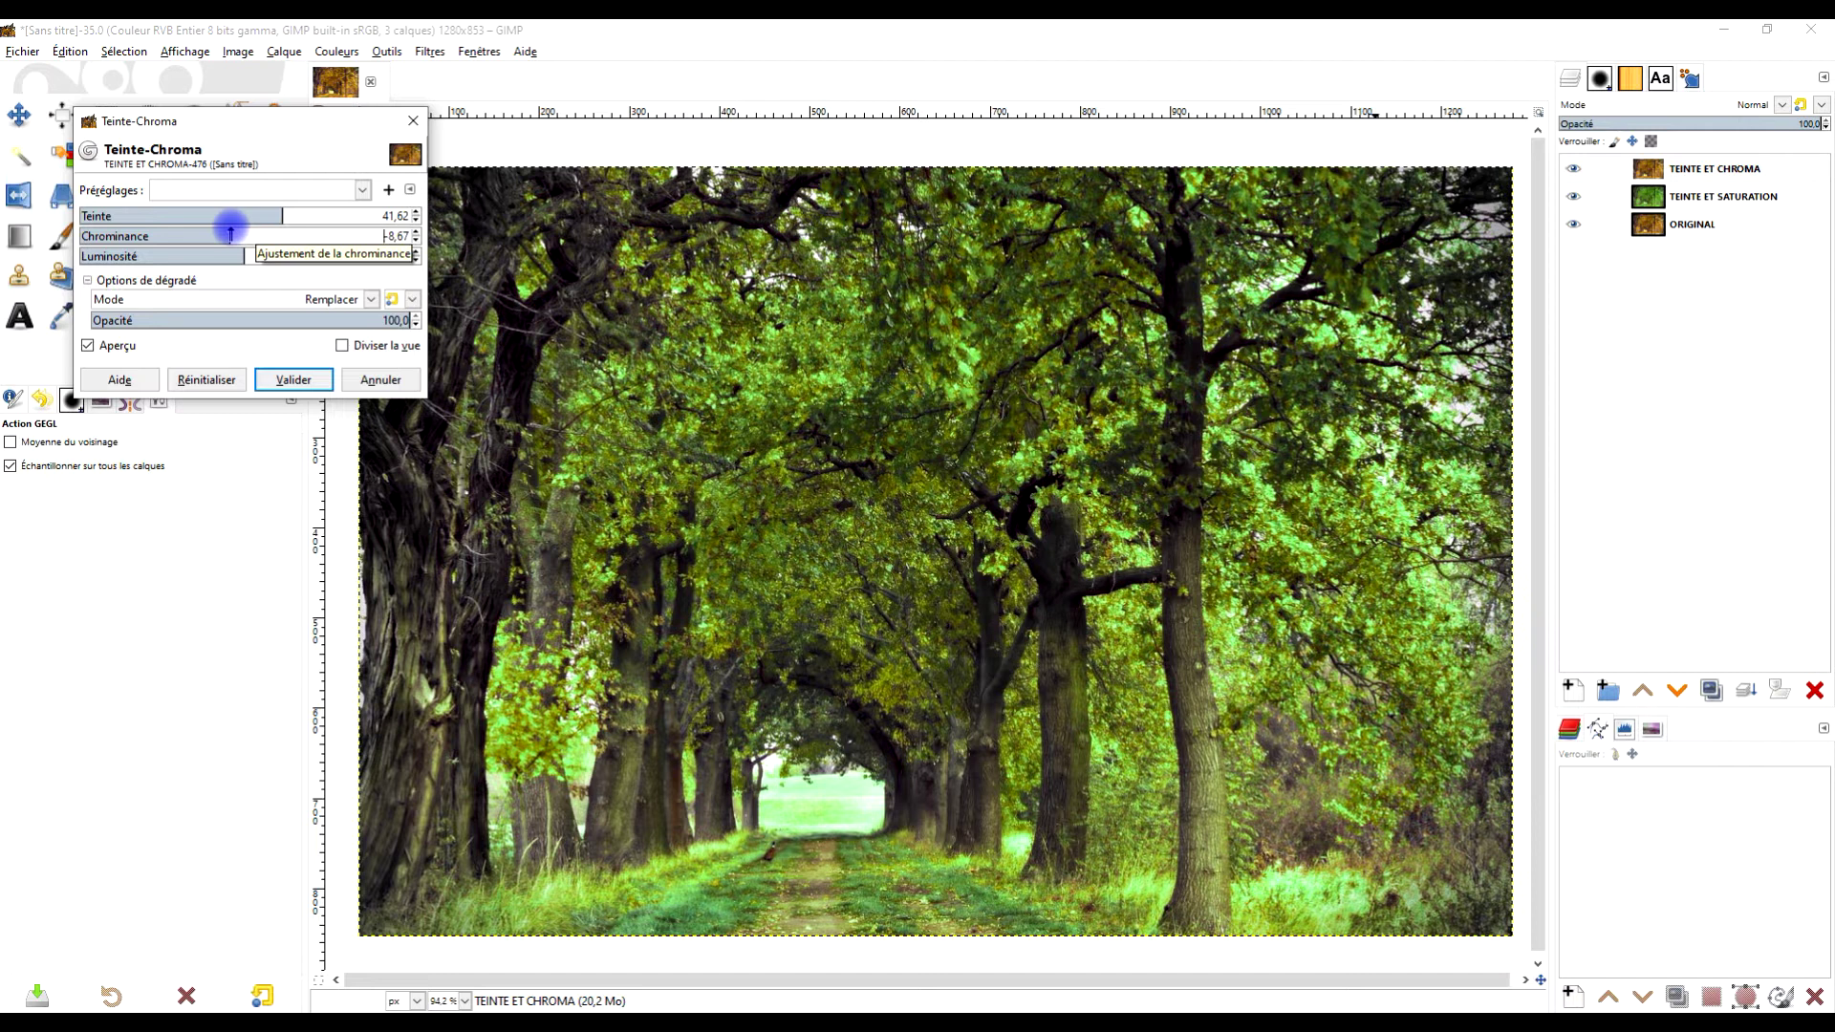
pyautogui.moveTo(229, 234); pyautogui.dragTo(236, 233)
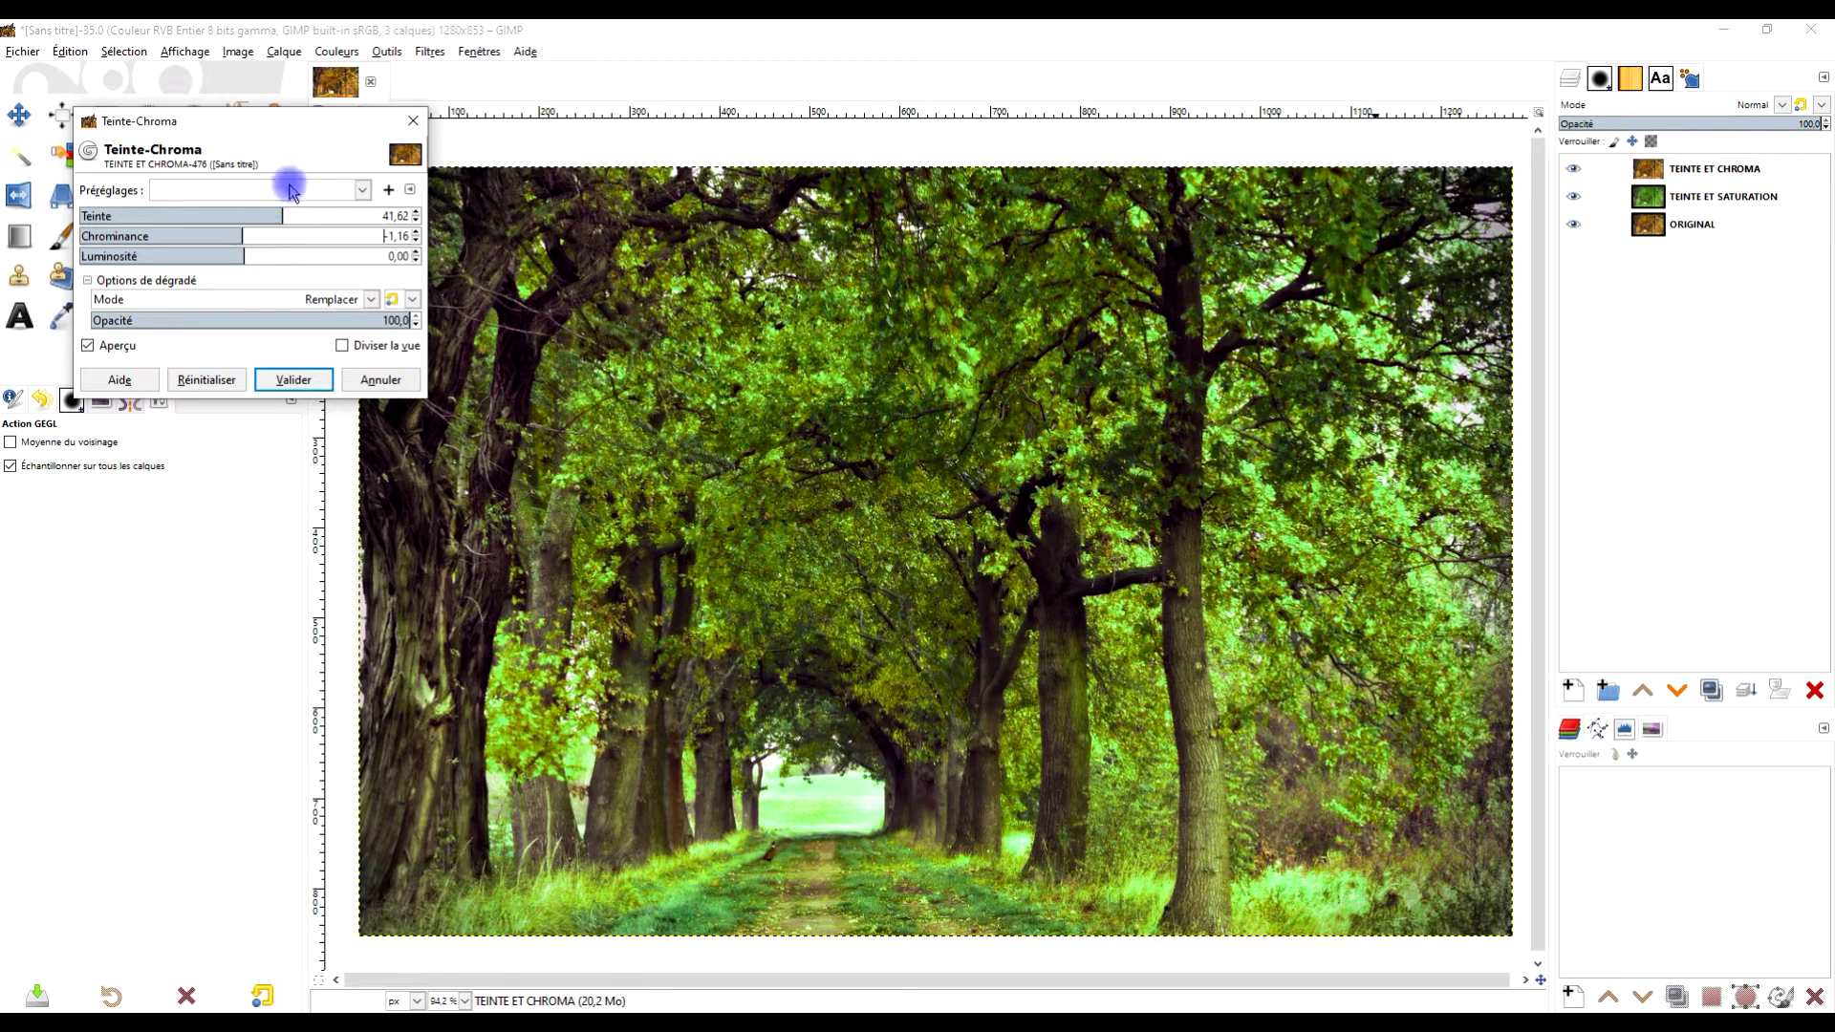
pyautogui.click(296, 382)
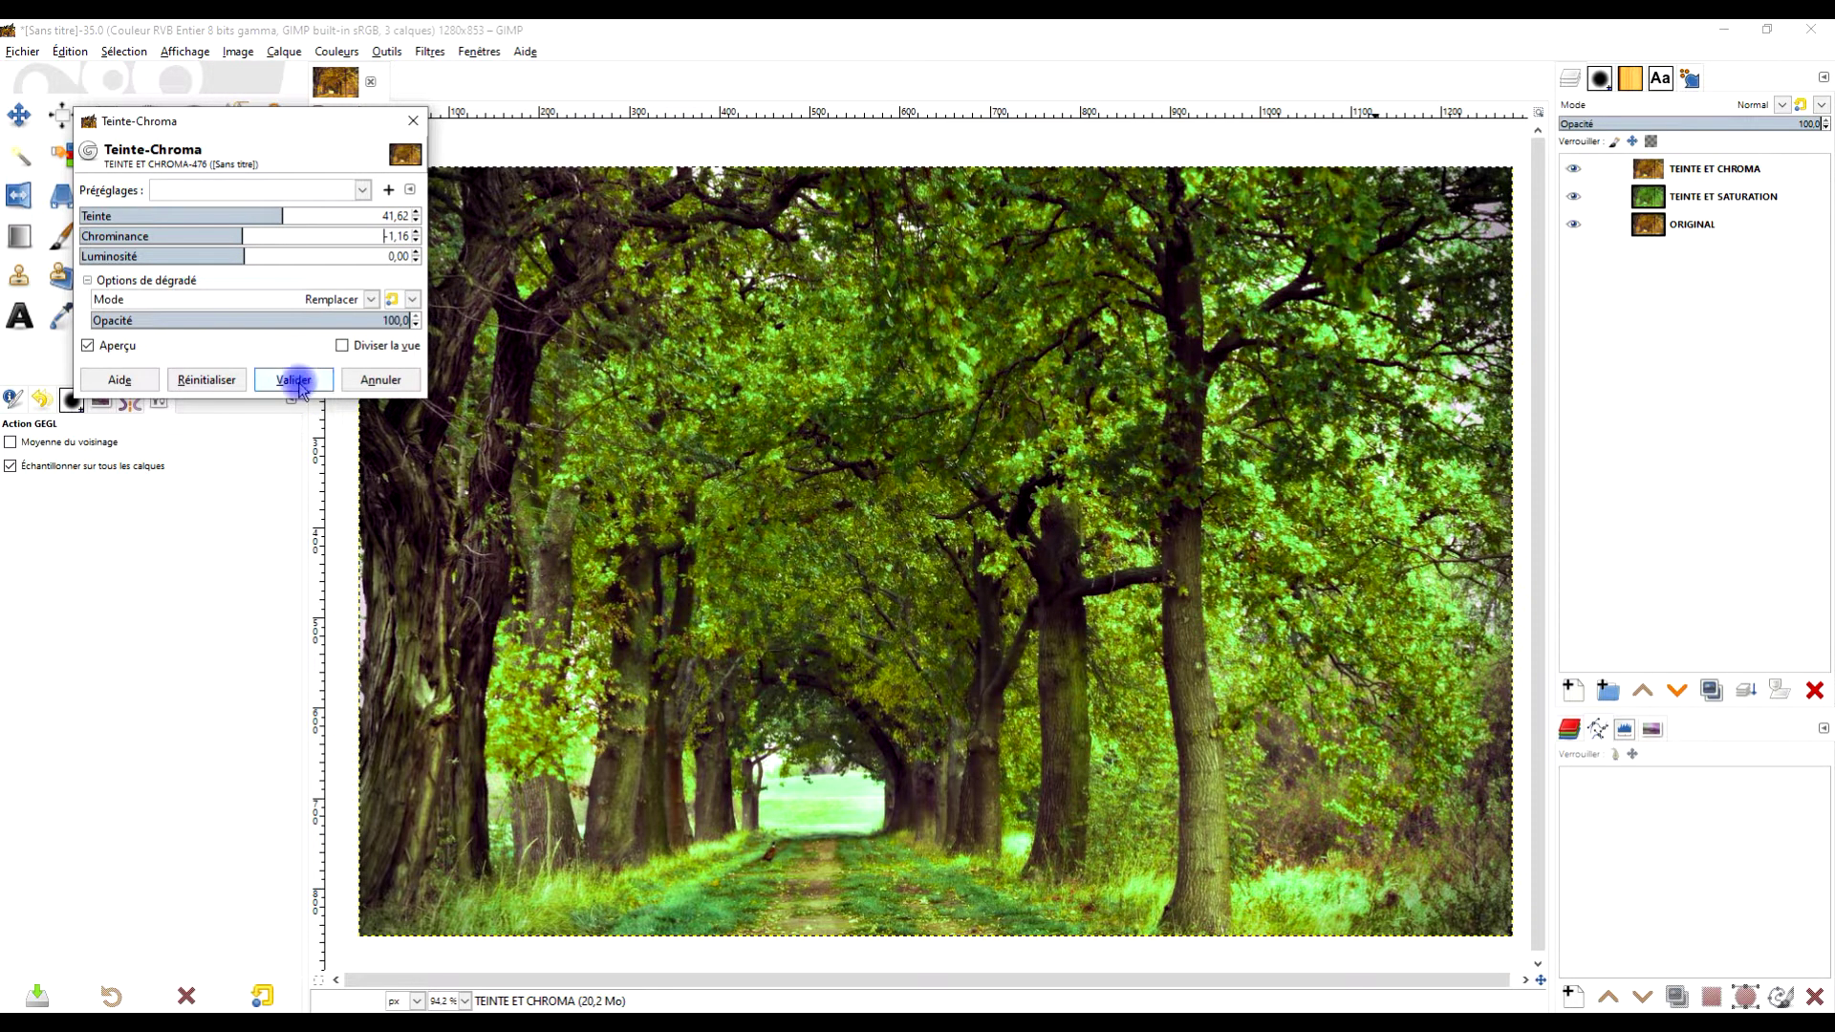
# - Toggle the visibility of the TEINTE ET CHROMA and TEINTE ET SATURATION layers to compare the two green versions
pyautogui.click(1574, 169)
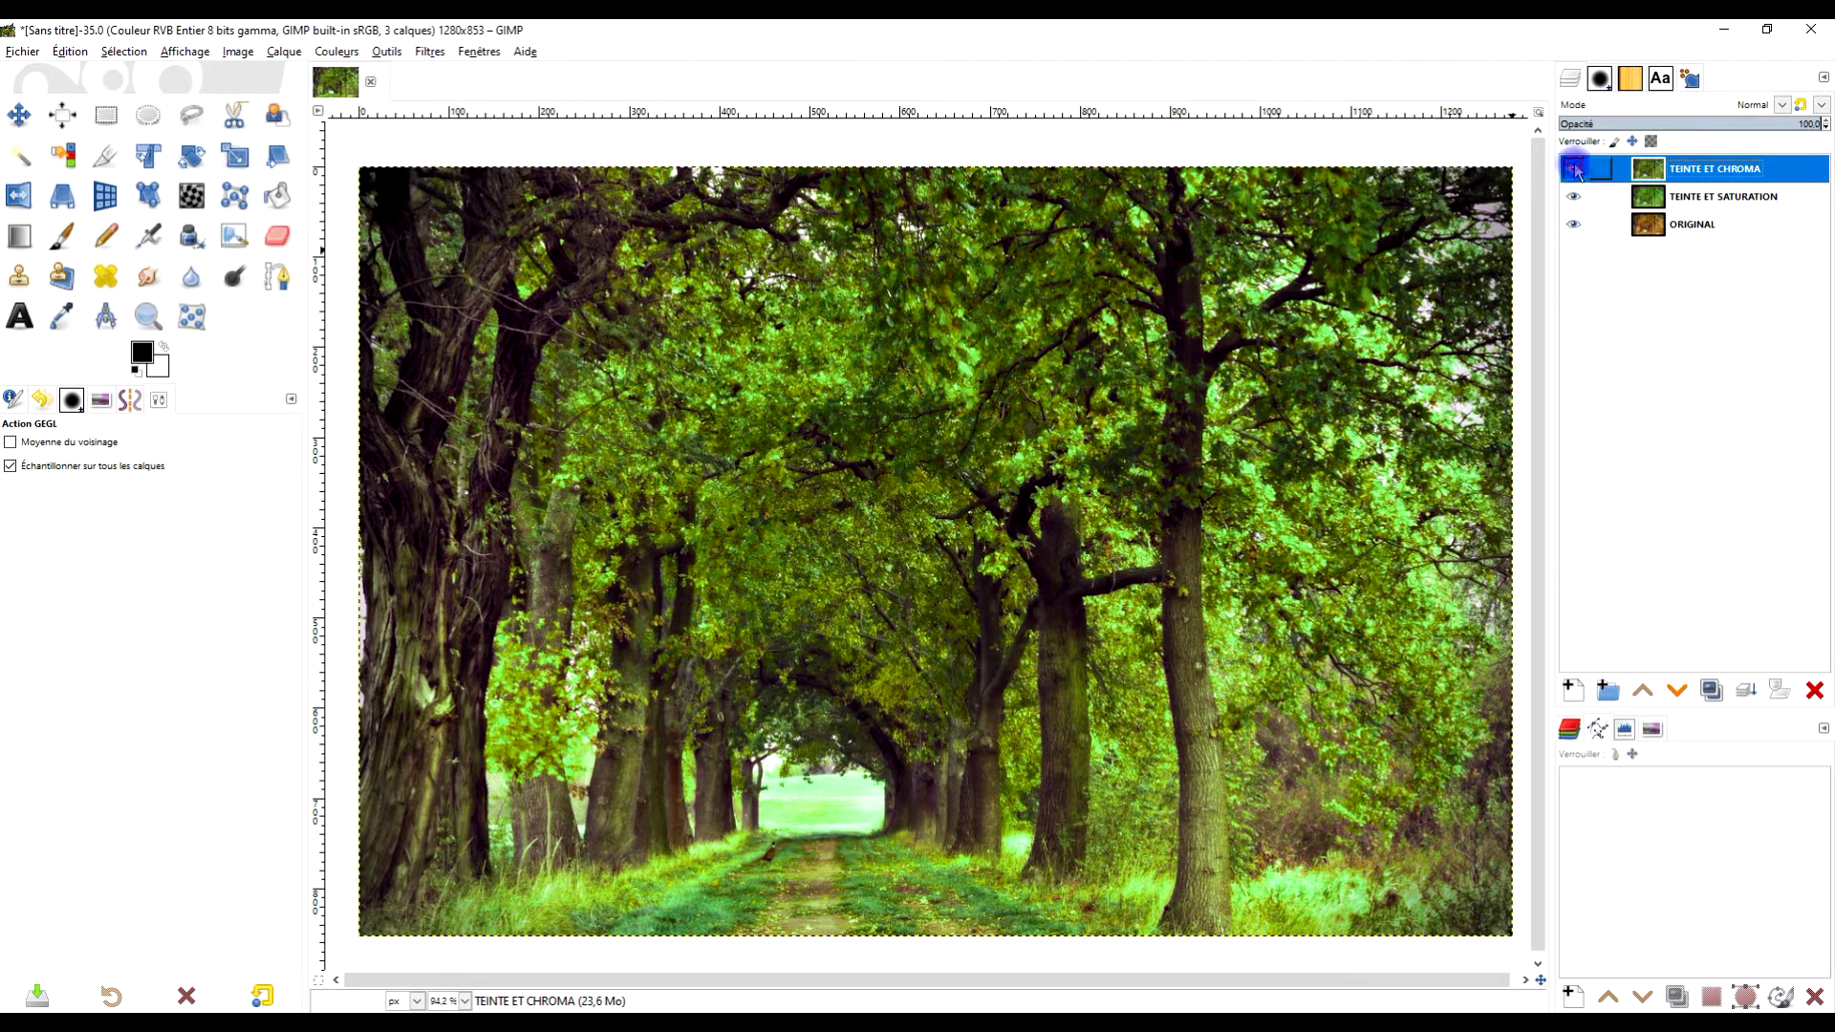
pyautogui.click(1574, 169)
pyautogui.click(1574, 169)
pyautogui.click(1575, 196)
pyautogui.click(1575, 196)
pyautogui.click(1574, 169)
pyautogui.click(1733, 169)
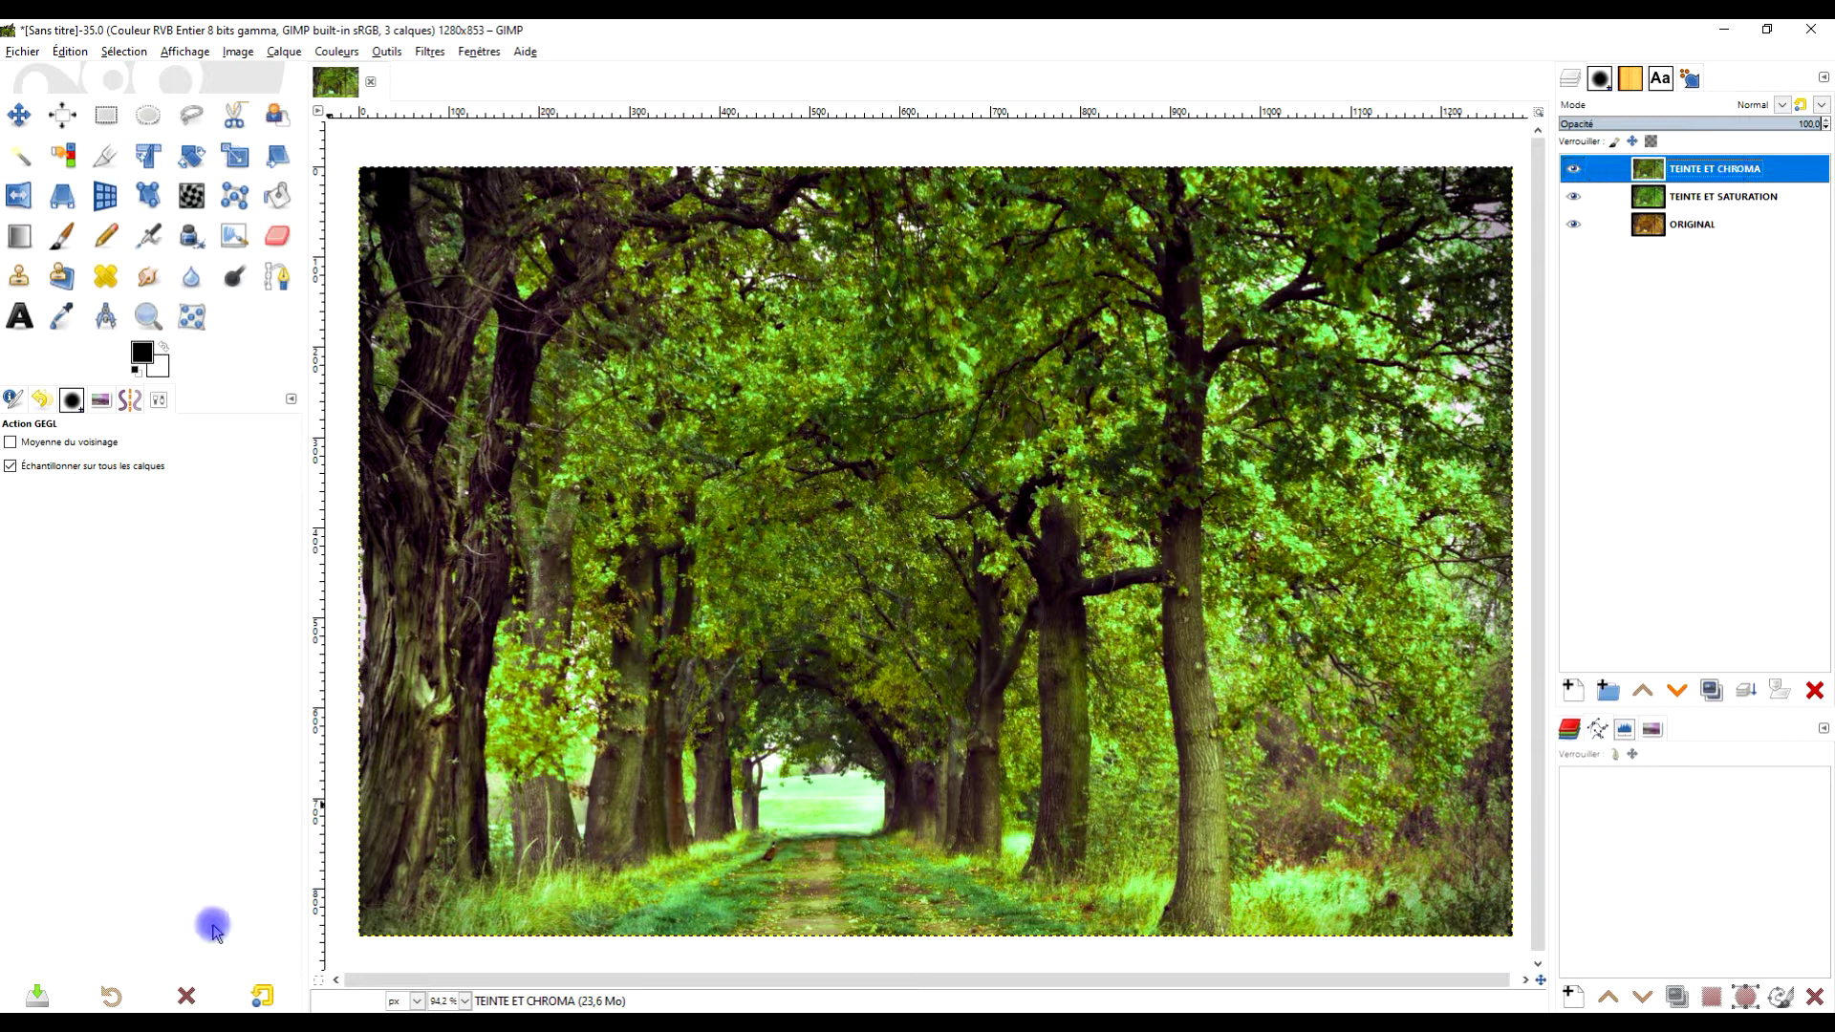
# - Switch to the browser, open Pixabay's Route Automne Des Arbres photo at 1280×766, and copy the image
pyautogui.click(143, 970)
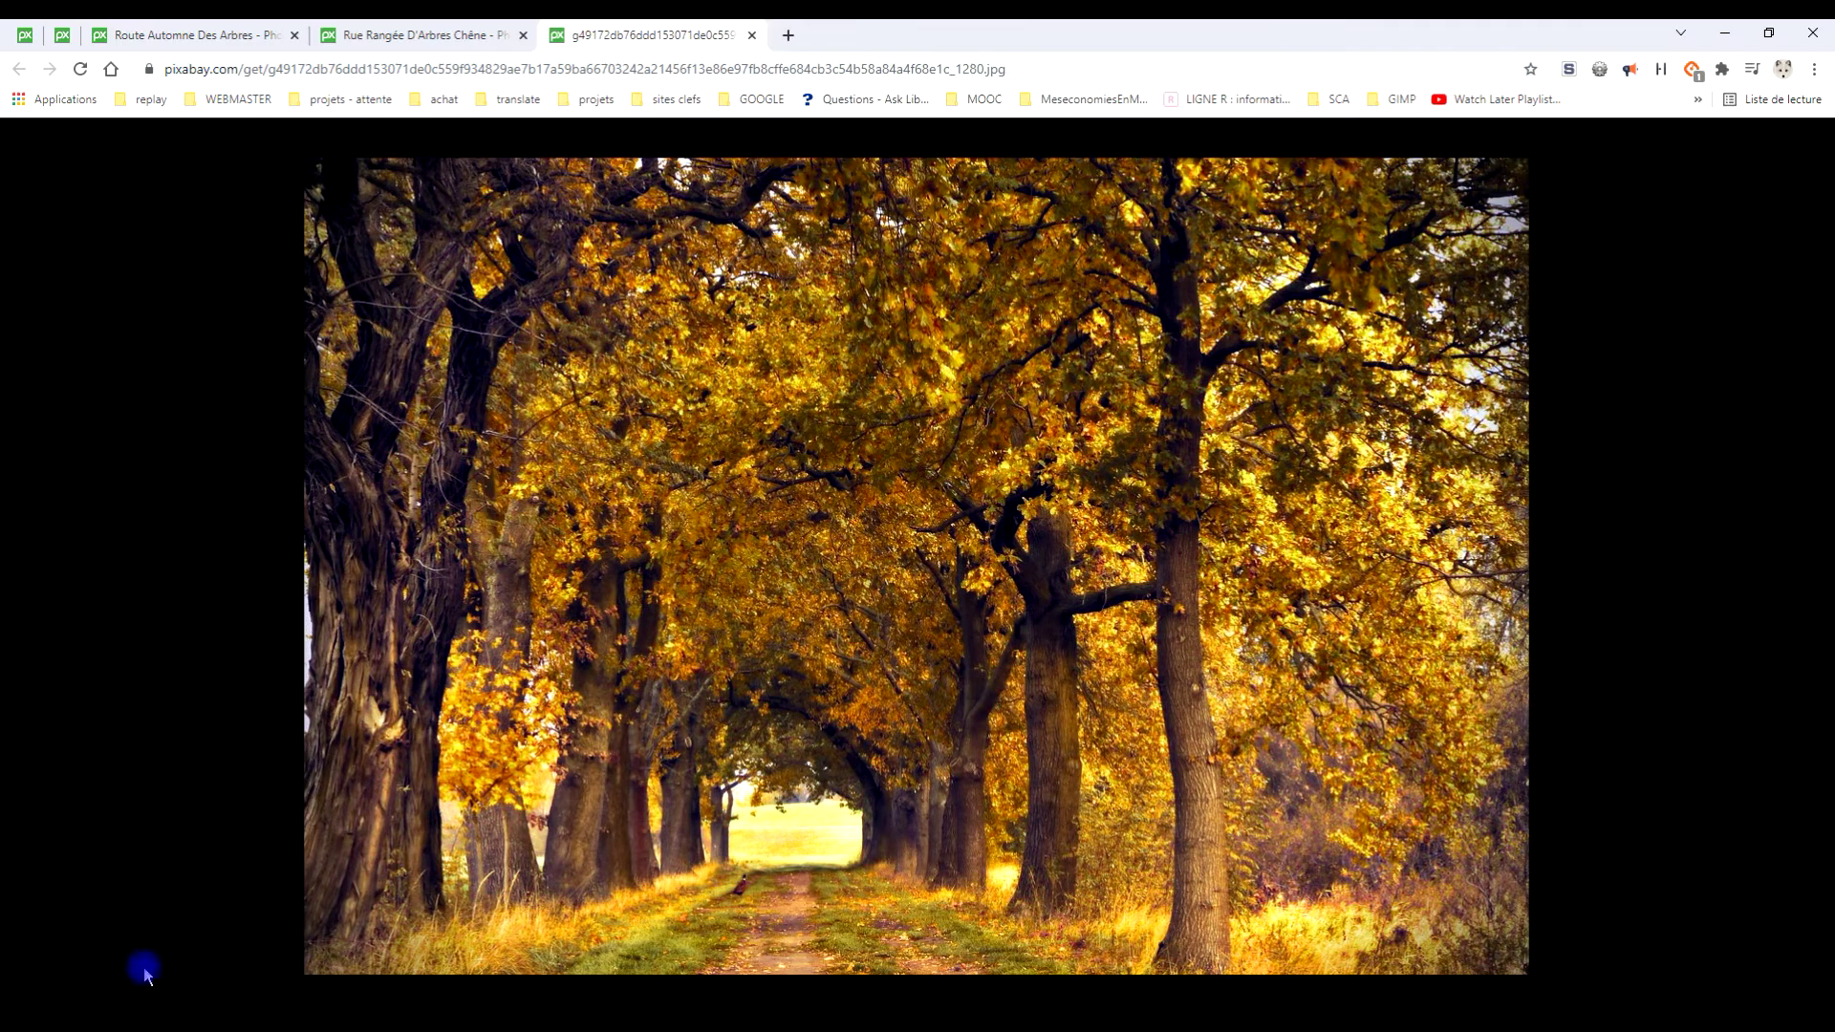
pyautogui.click(270, 34)
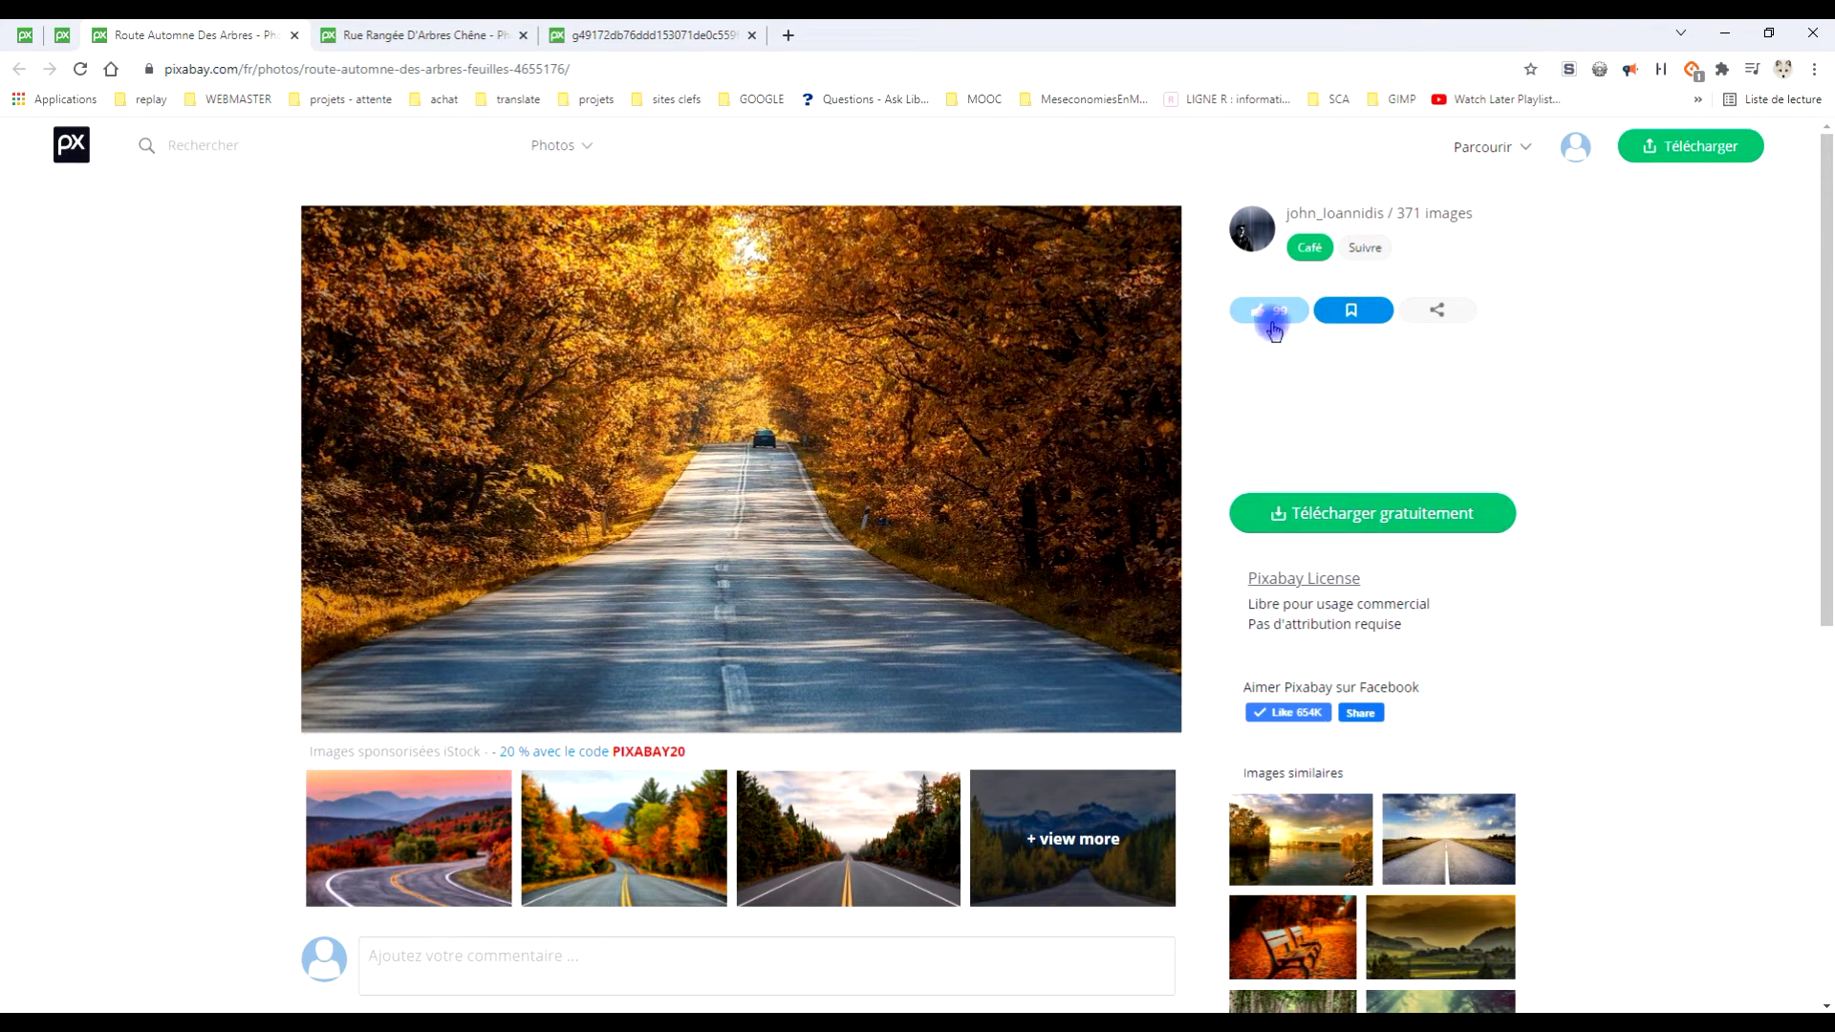
pyautogui.click(1397, 502)
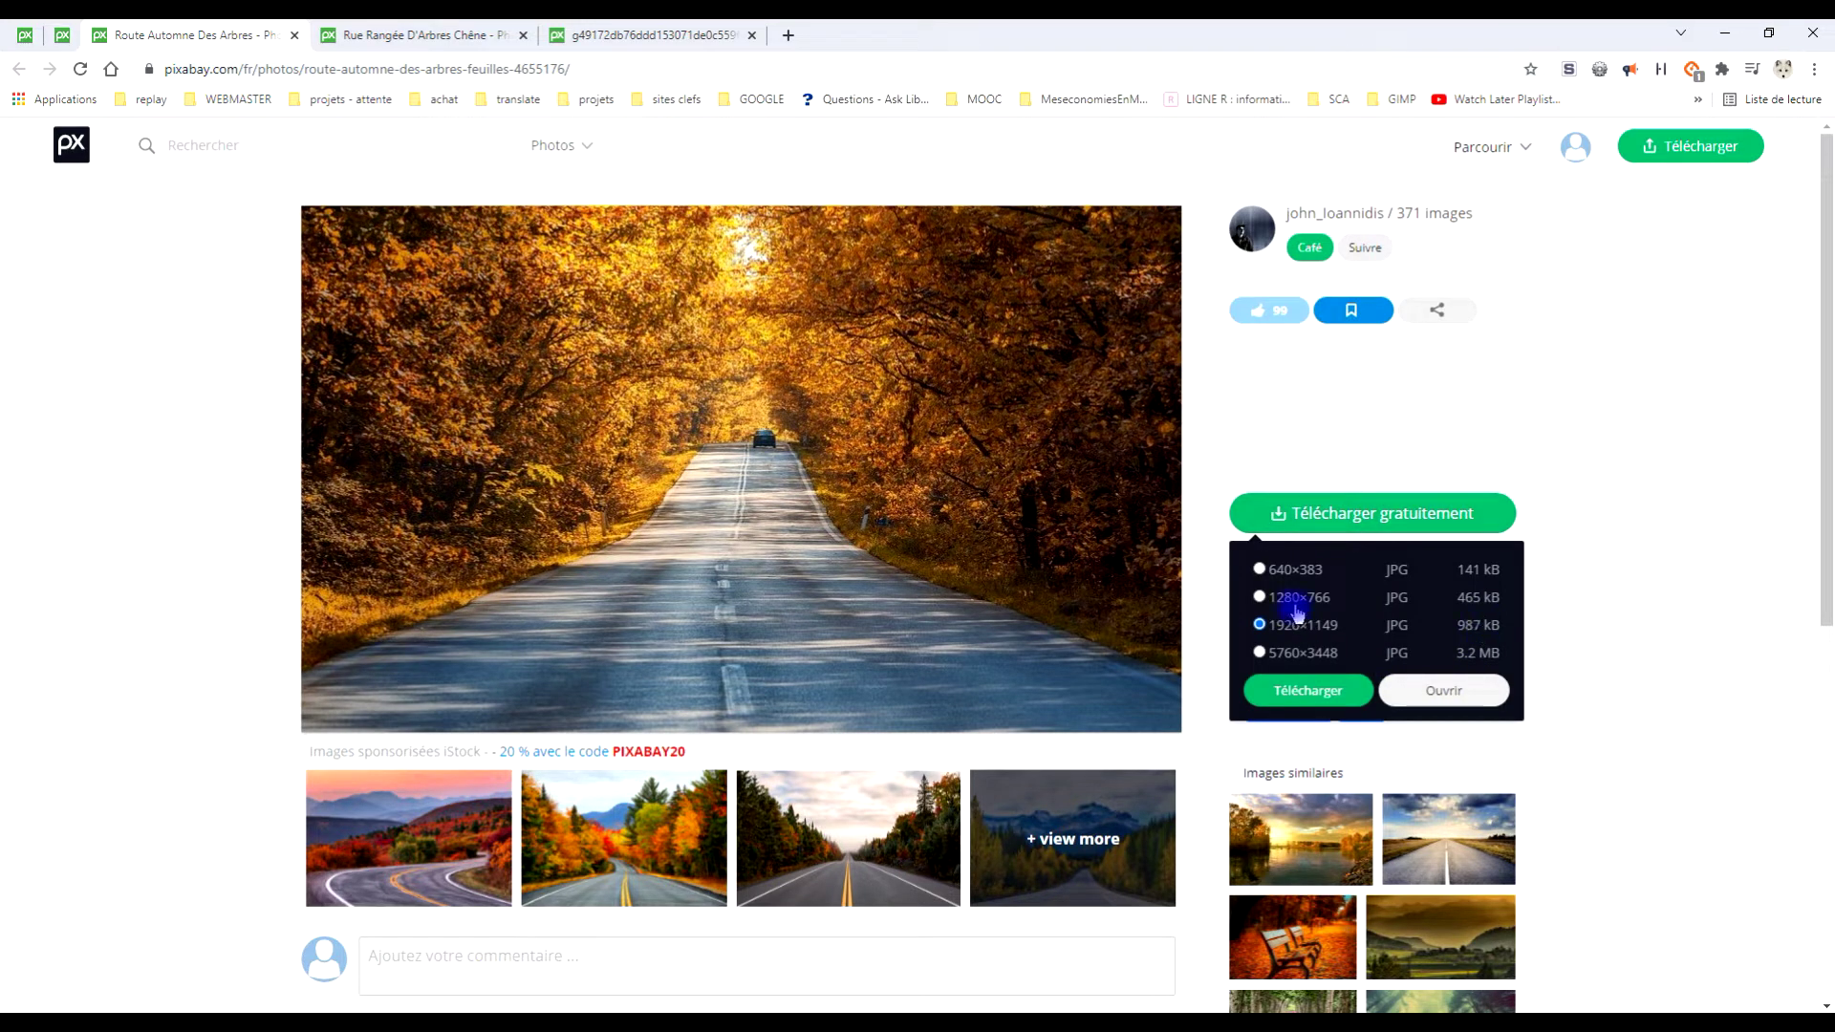
pyautogui.click(1453, 690)
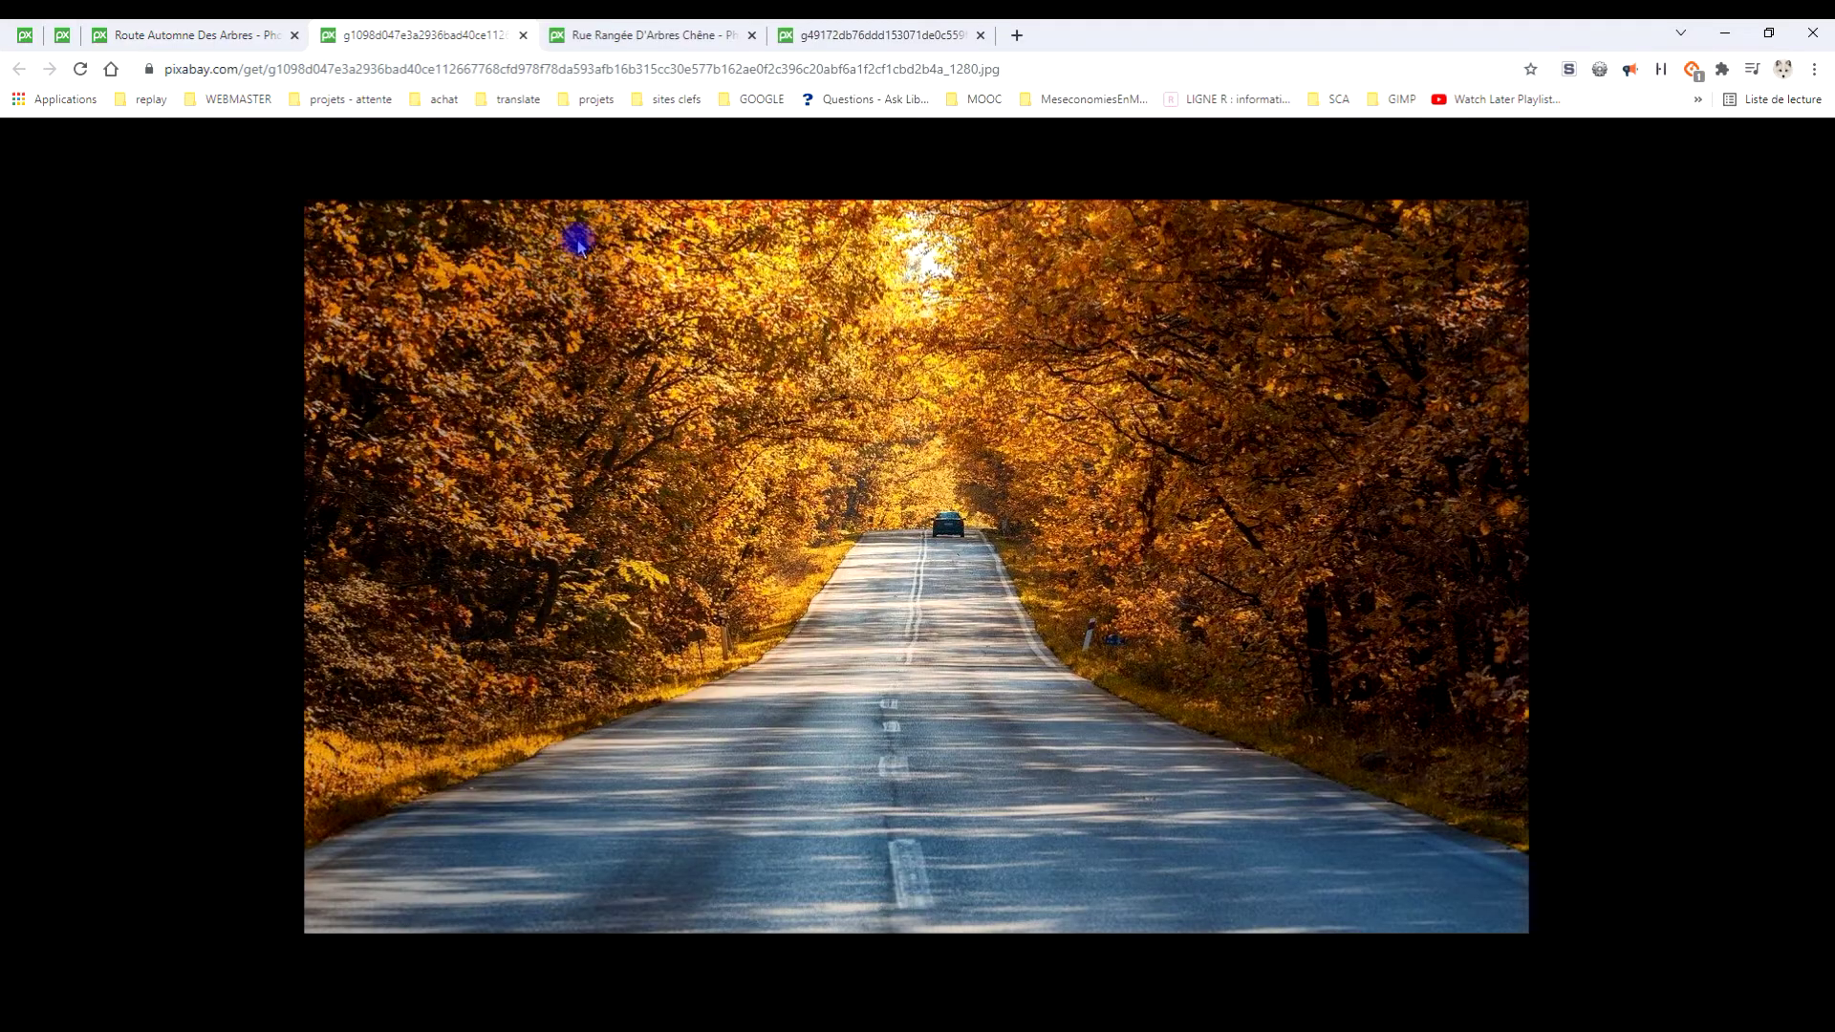
pyautogui.rightClick(919, 382)
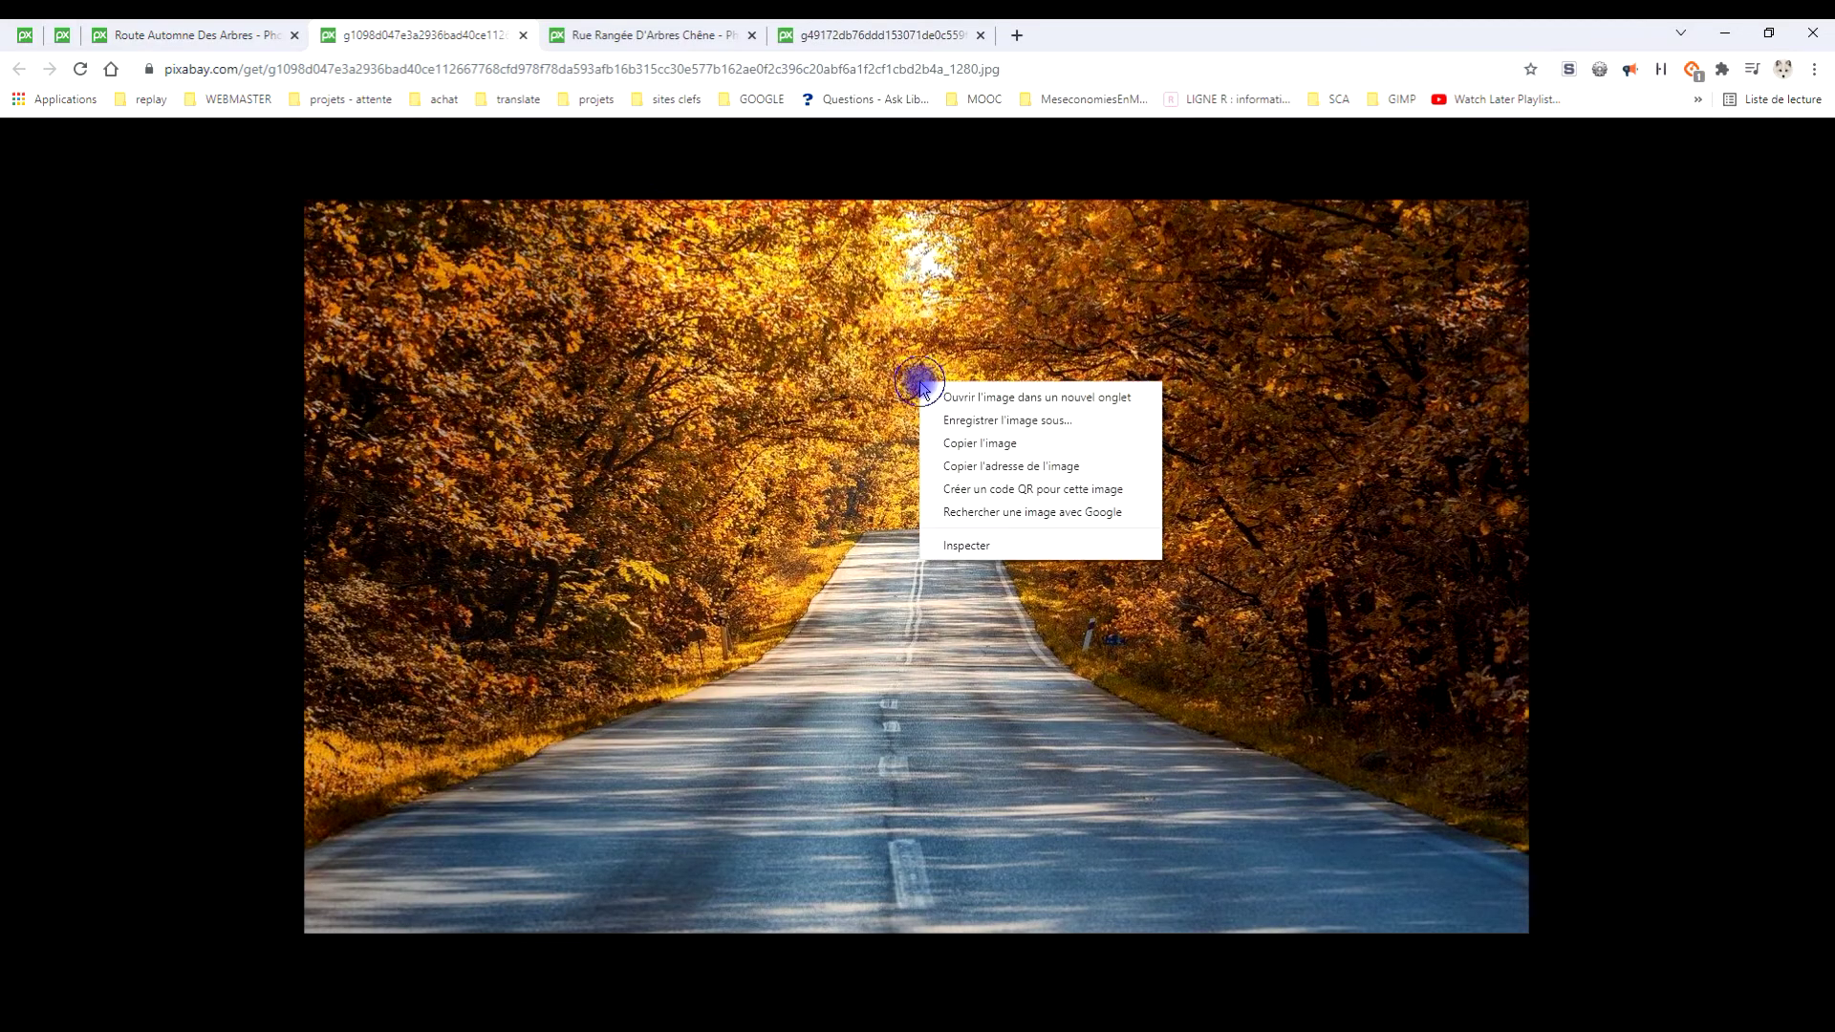
pyautogui.click(984, 446)
# - Switch back to GIMP and paste the copied road photo as a new image
pyautogui.hotkey('alt', 'Tab')
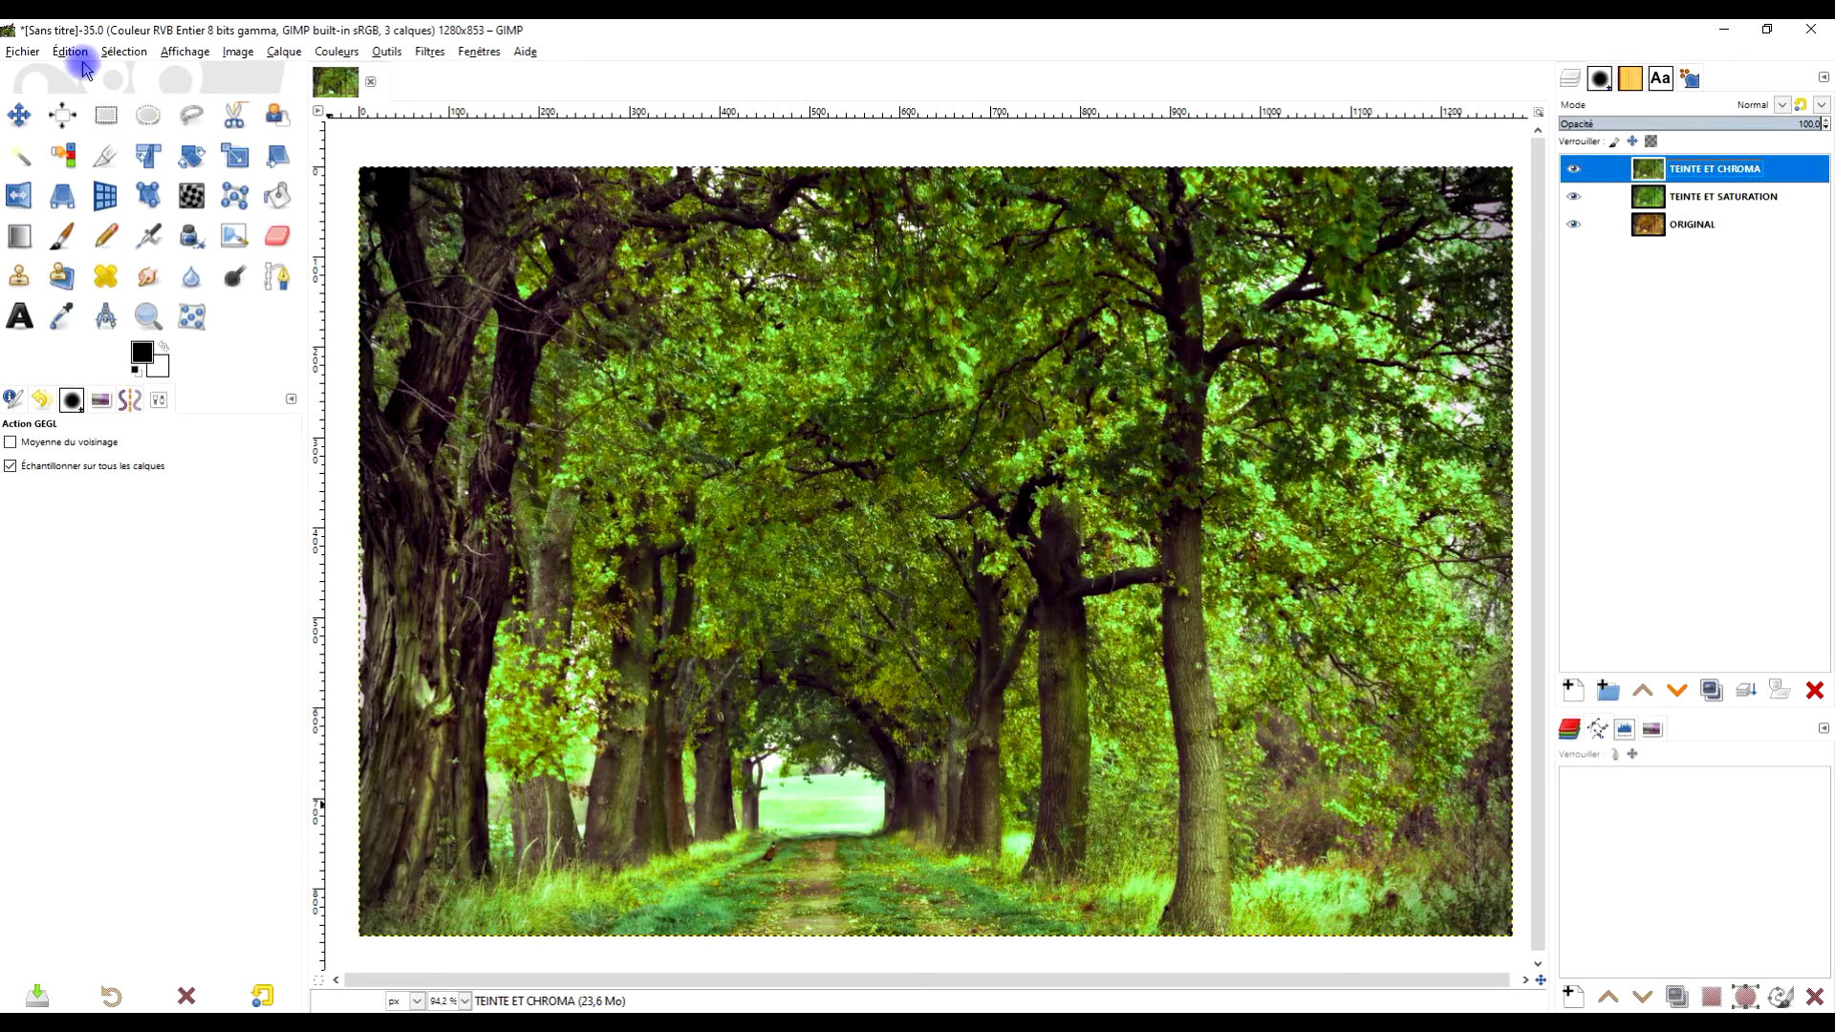
pyautogui.click(70, 50)
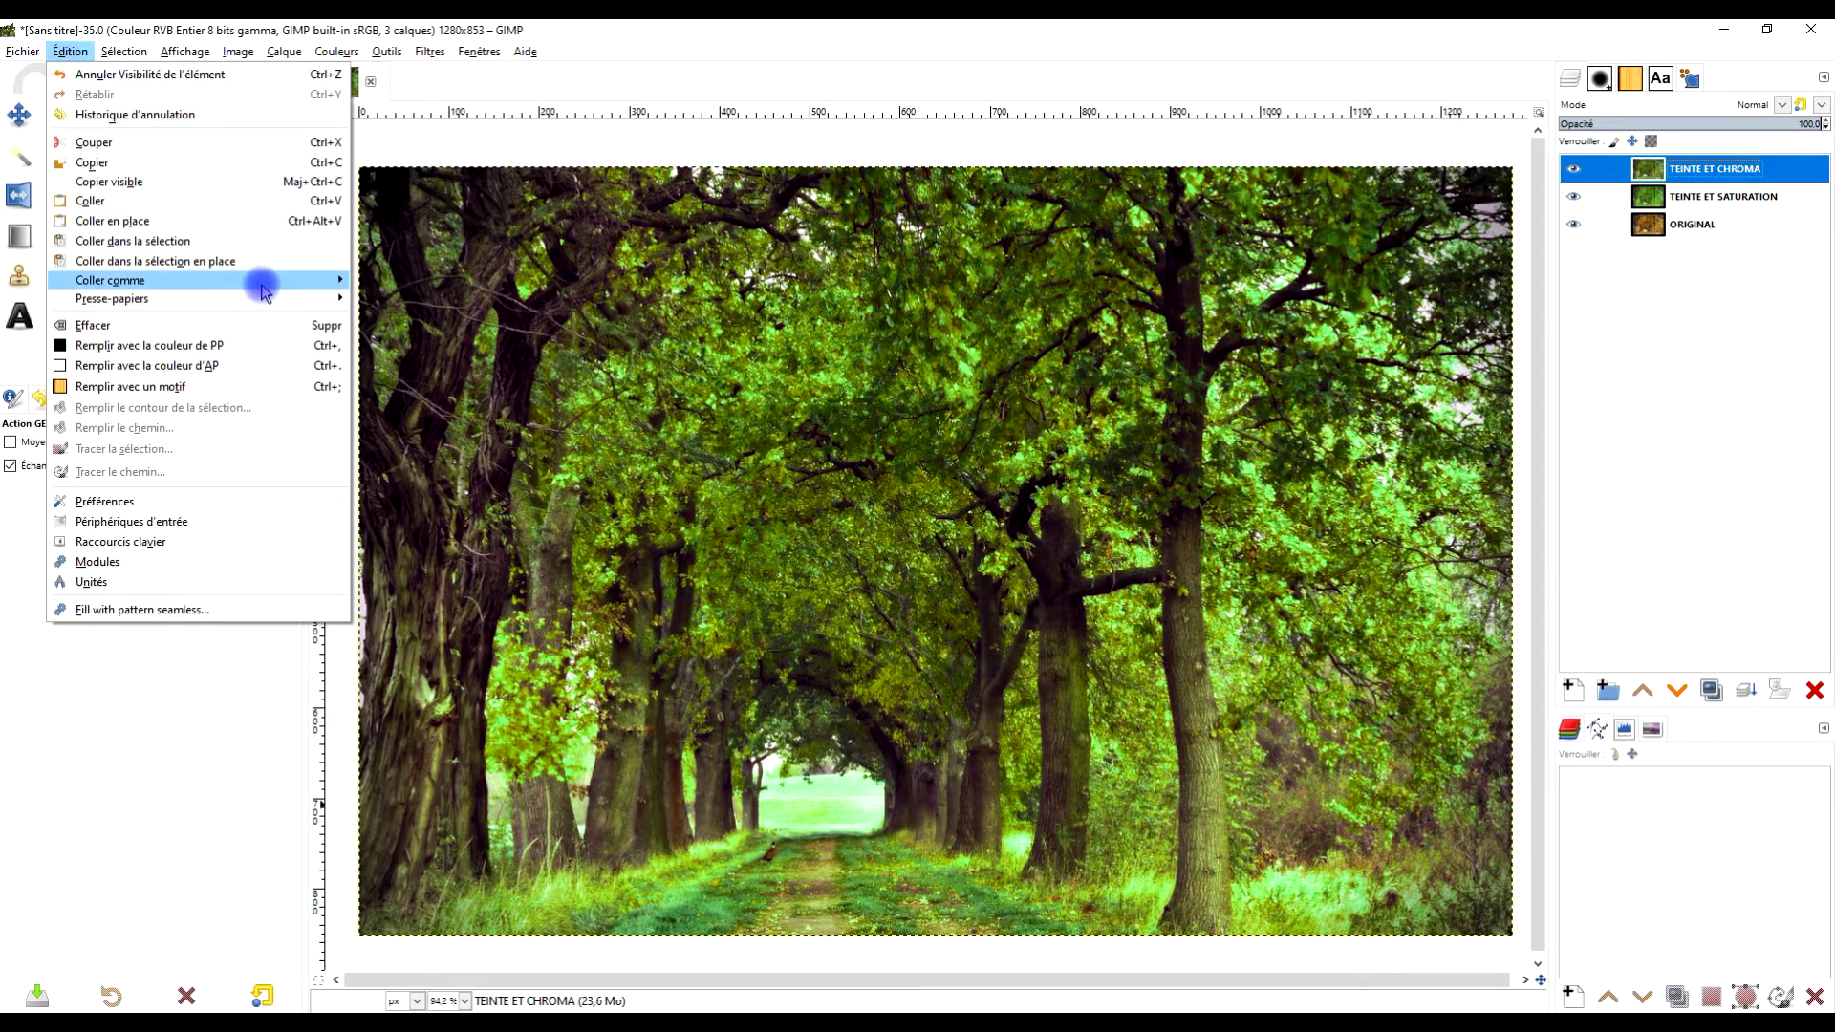
pyautogui.moveTo(254, 279)
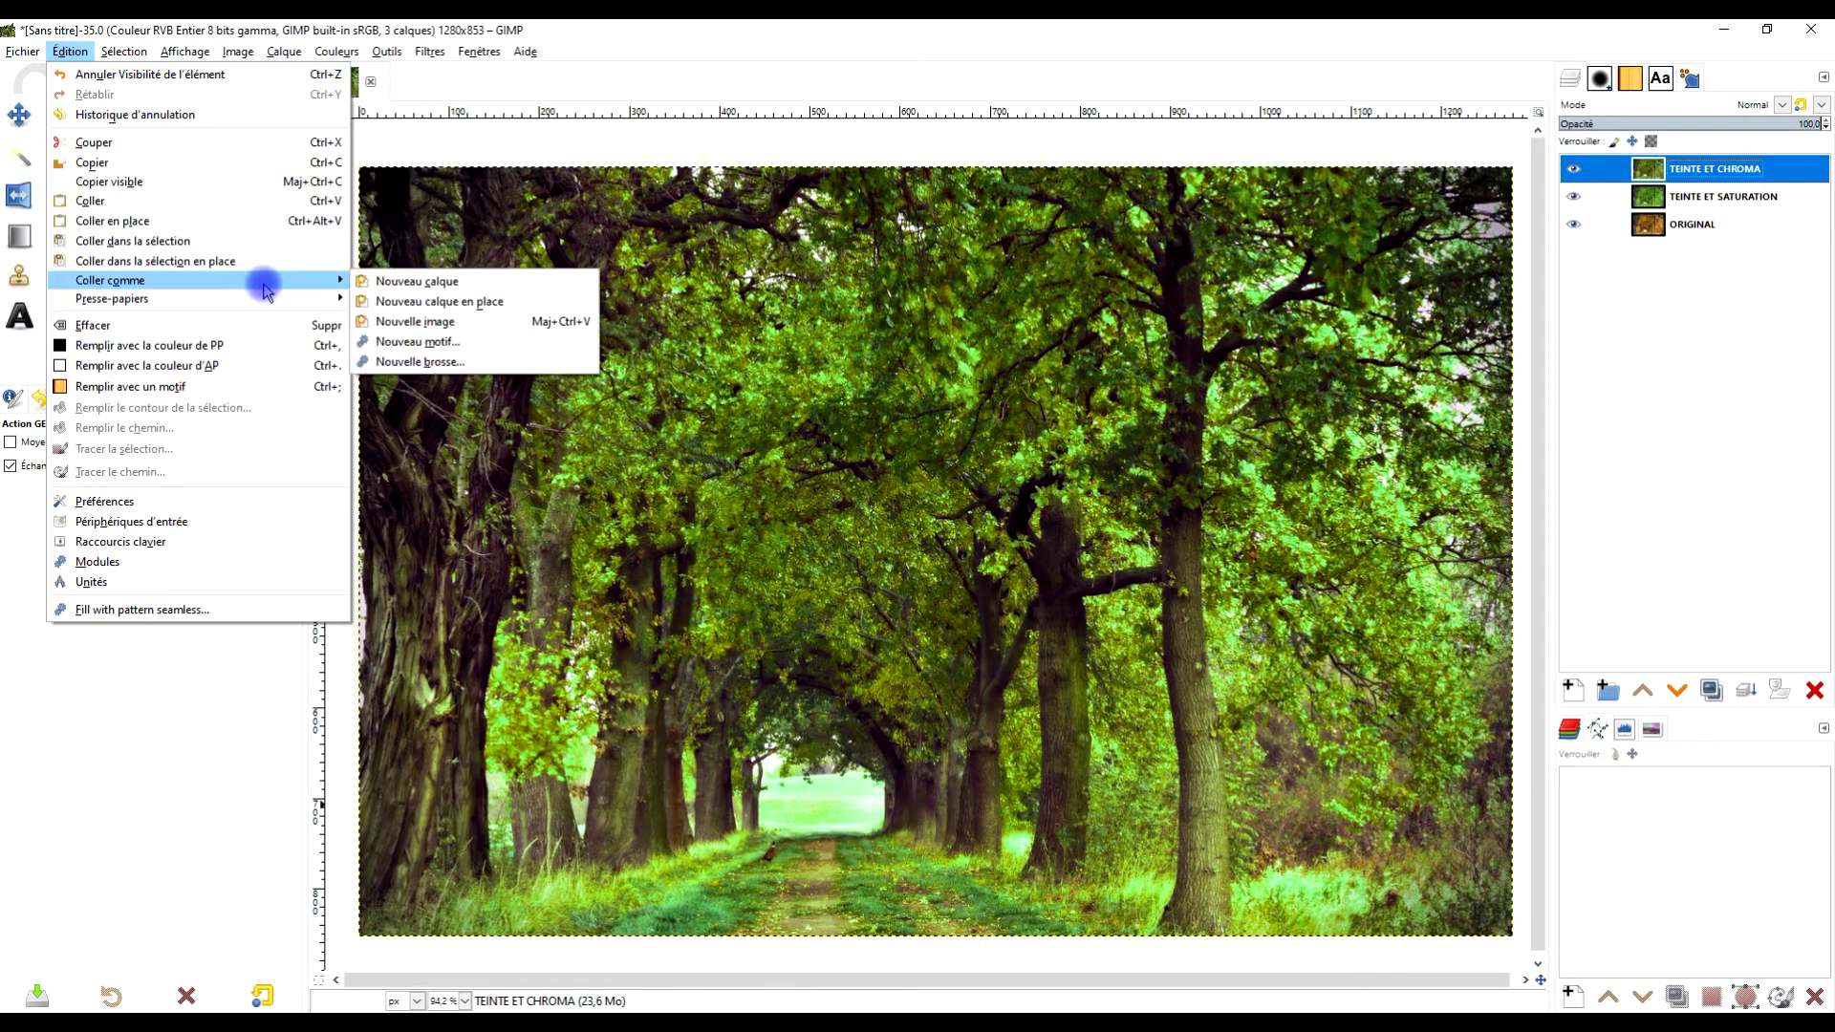
pyautogui.click(434, 324)
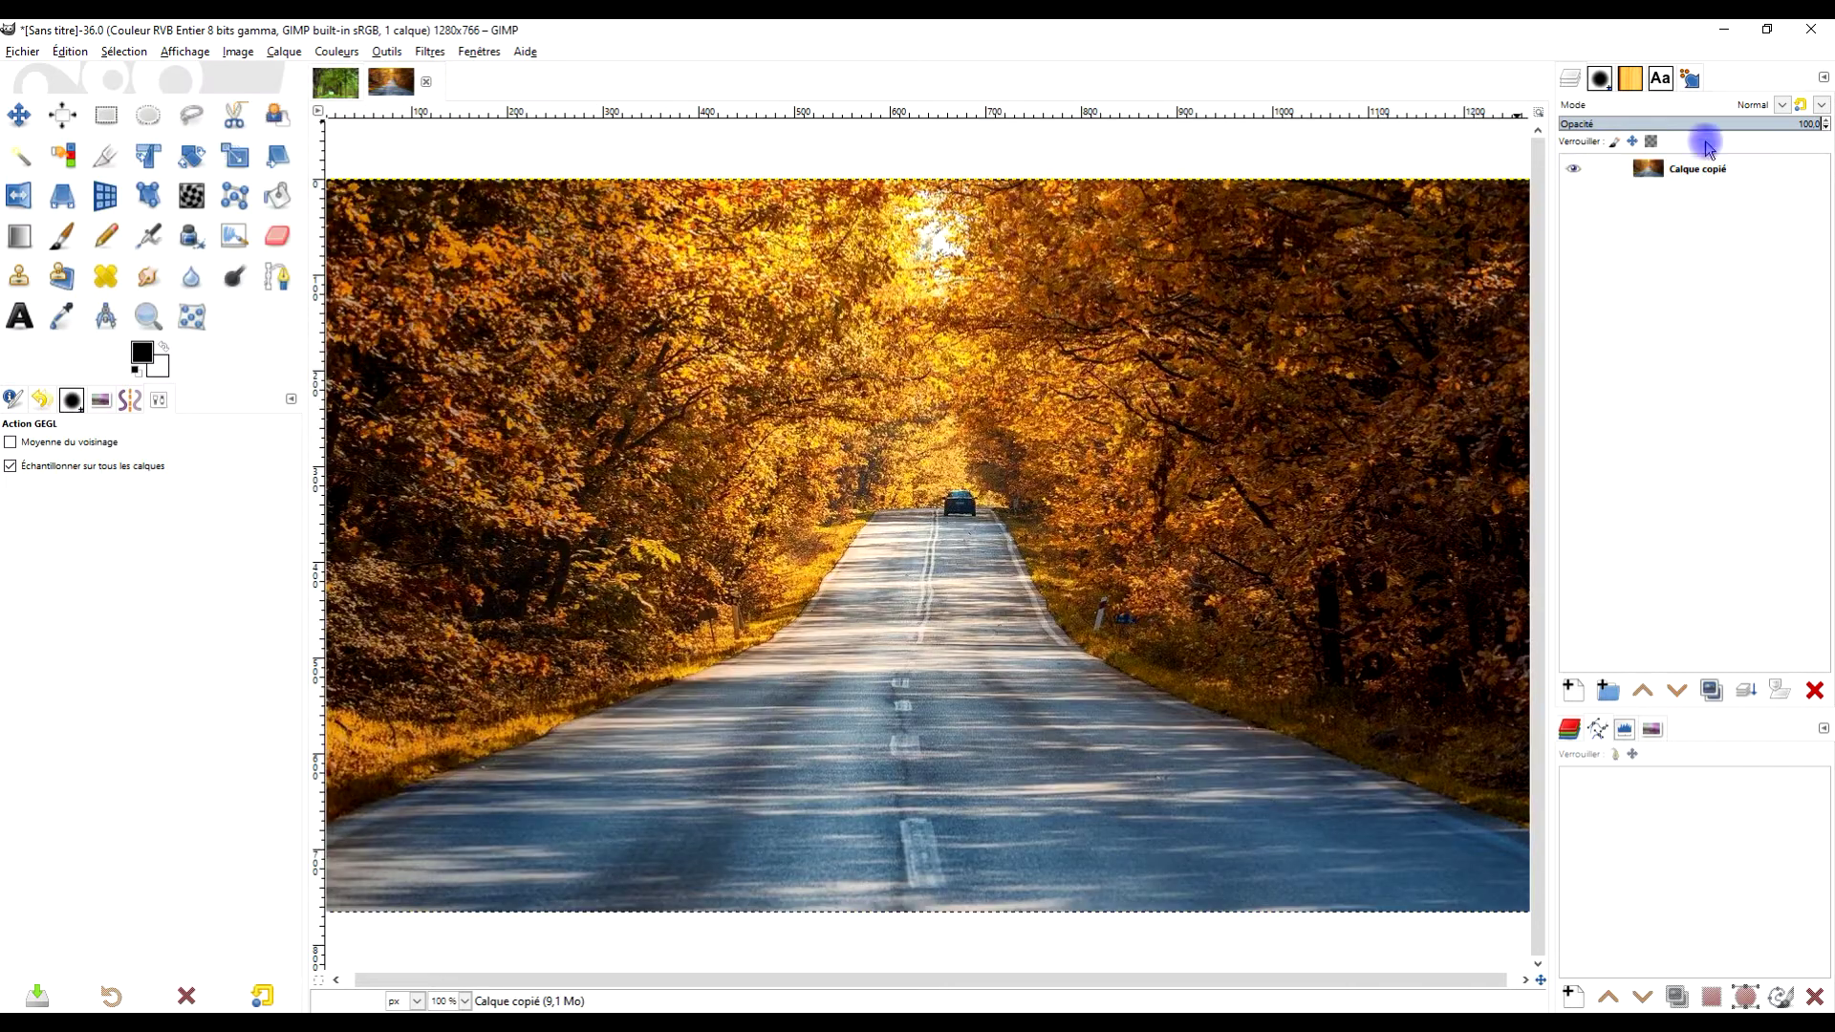
# - Duplicate the road photo layer and rename the lower layer as ORIGINAL
pyautogui.click(1710, 690)
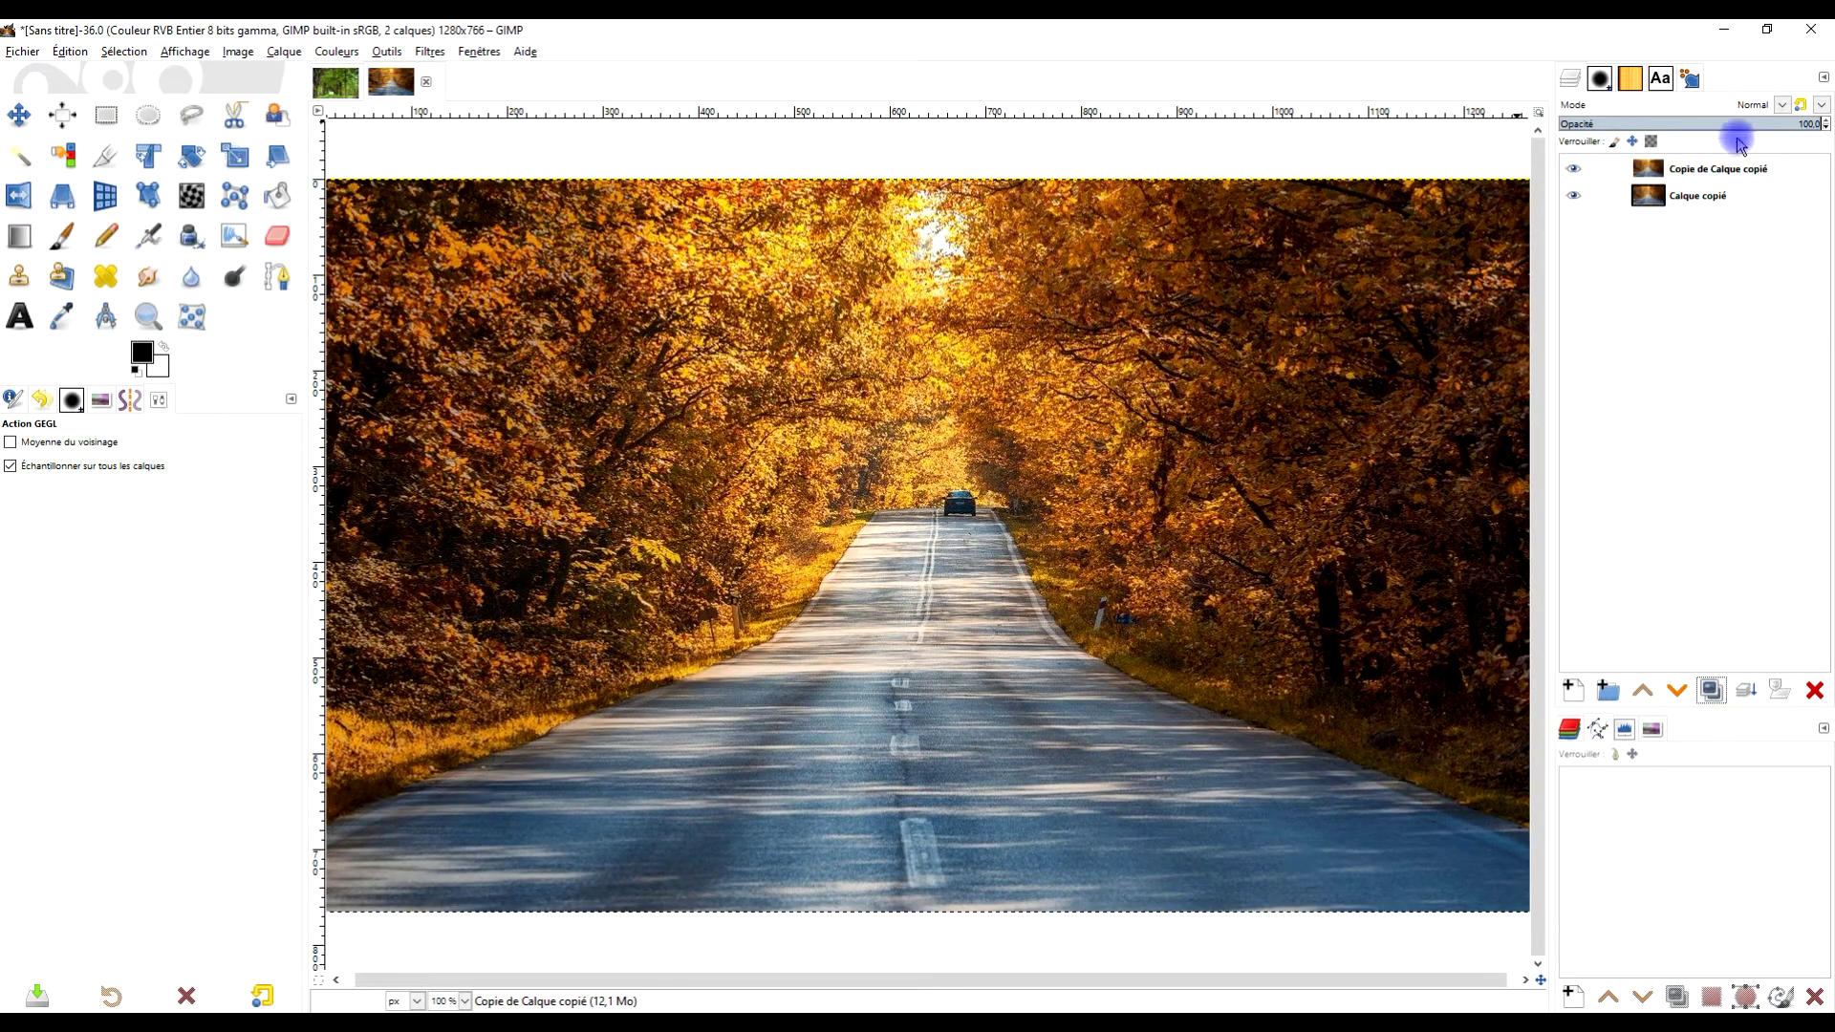
pyautogui.doubleClick(1708, 198)
pyautogui.press('capslock')
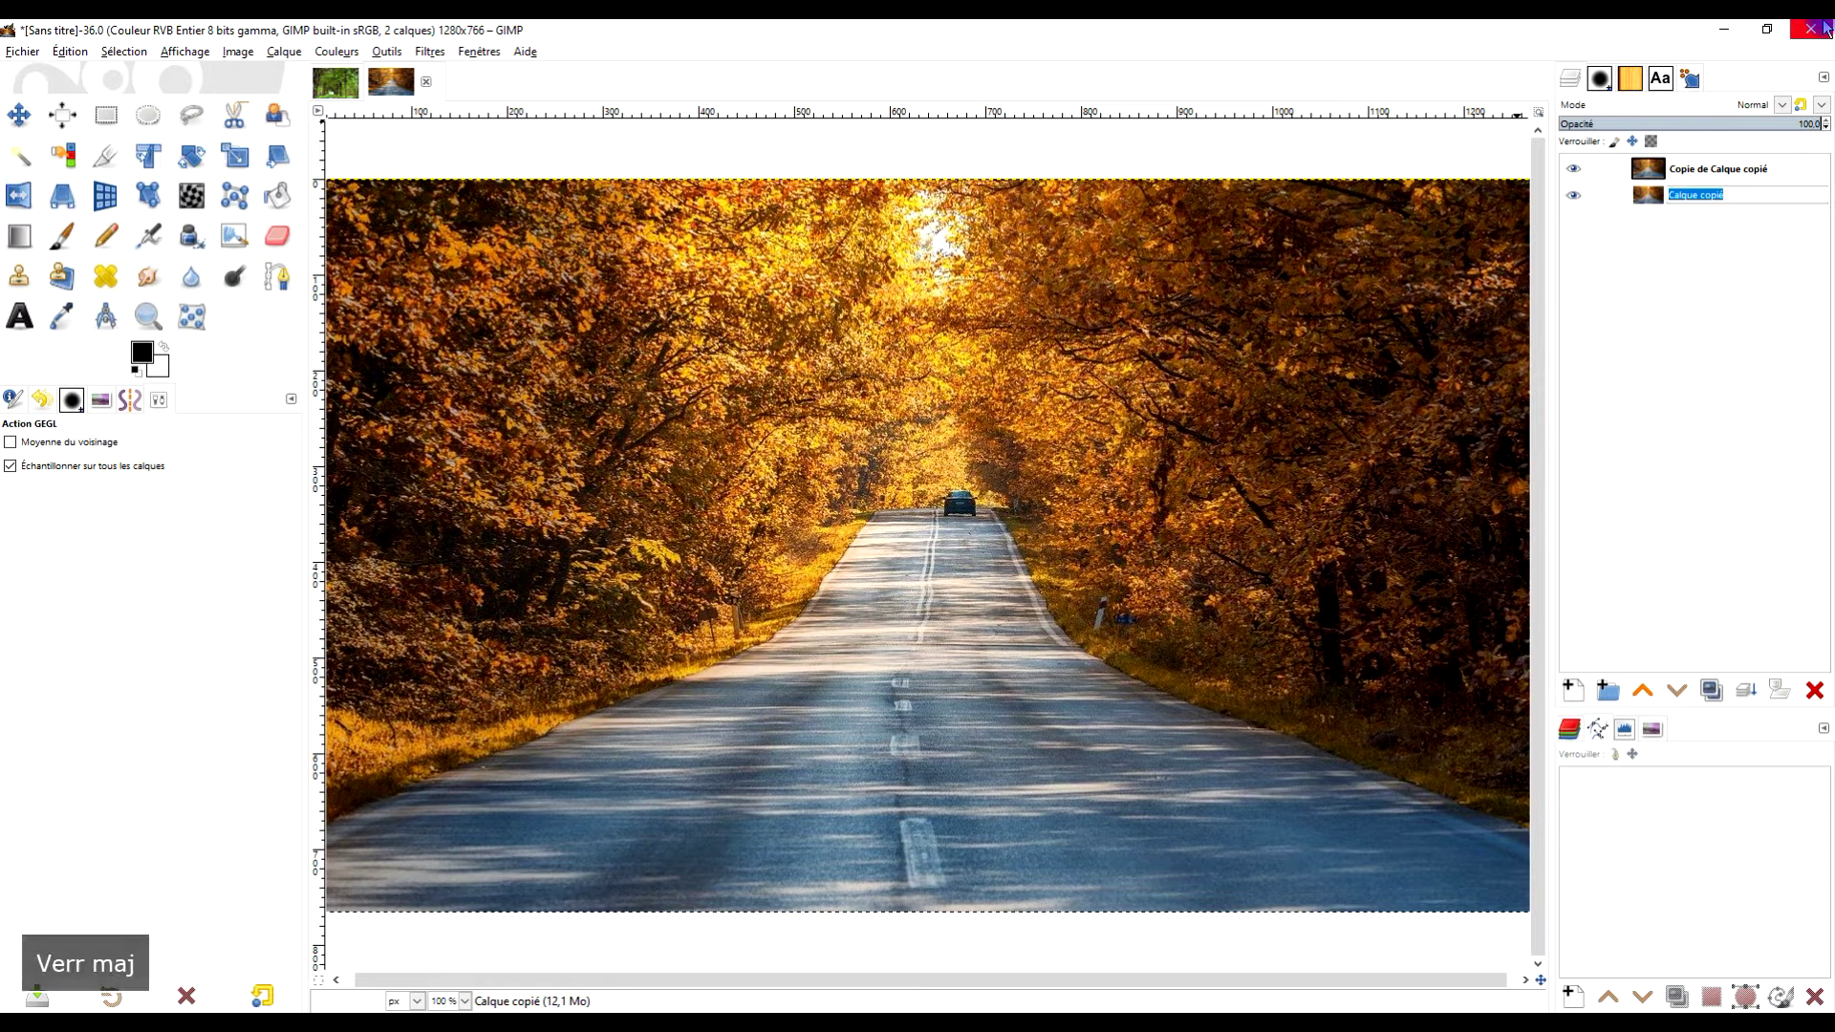
pyautogui.write('ORIGINAL')
pyautogui.press('Return')
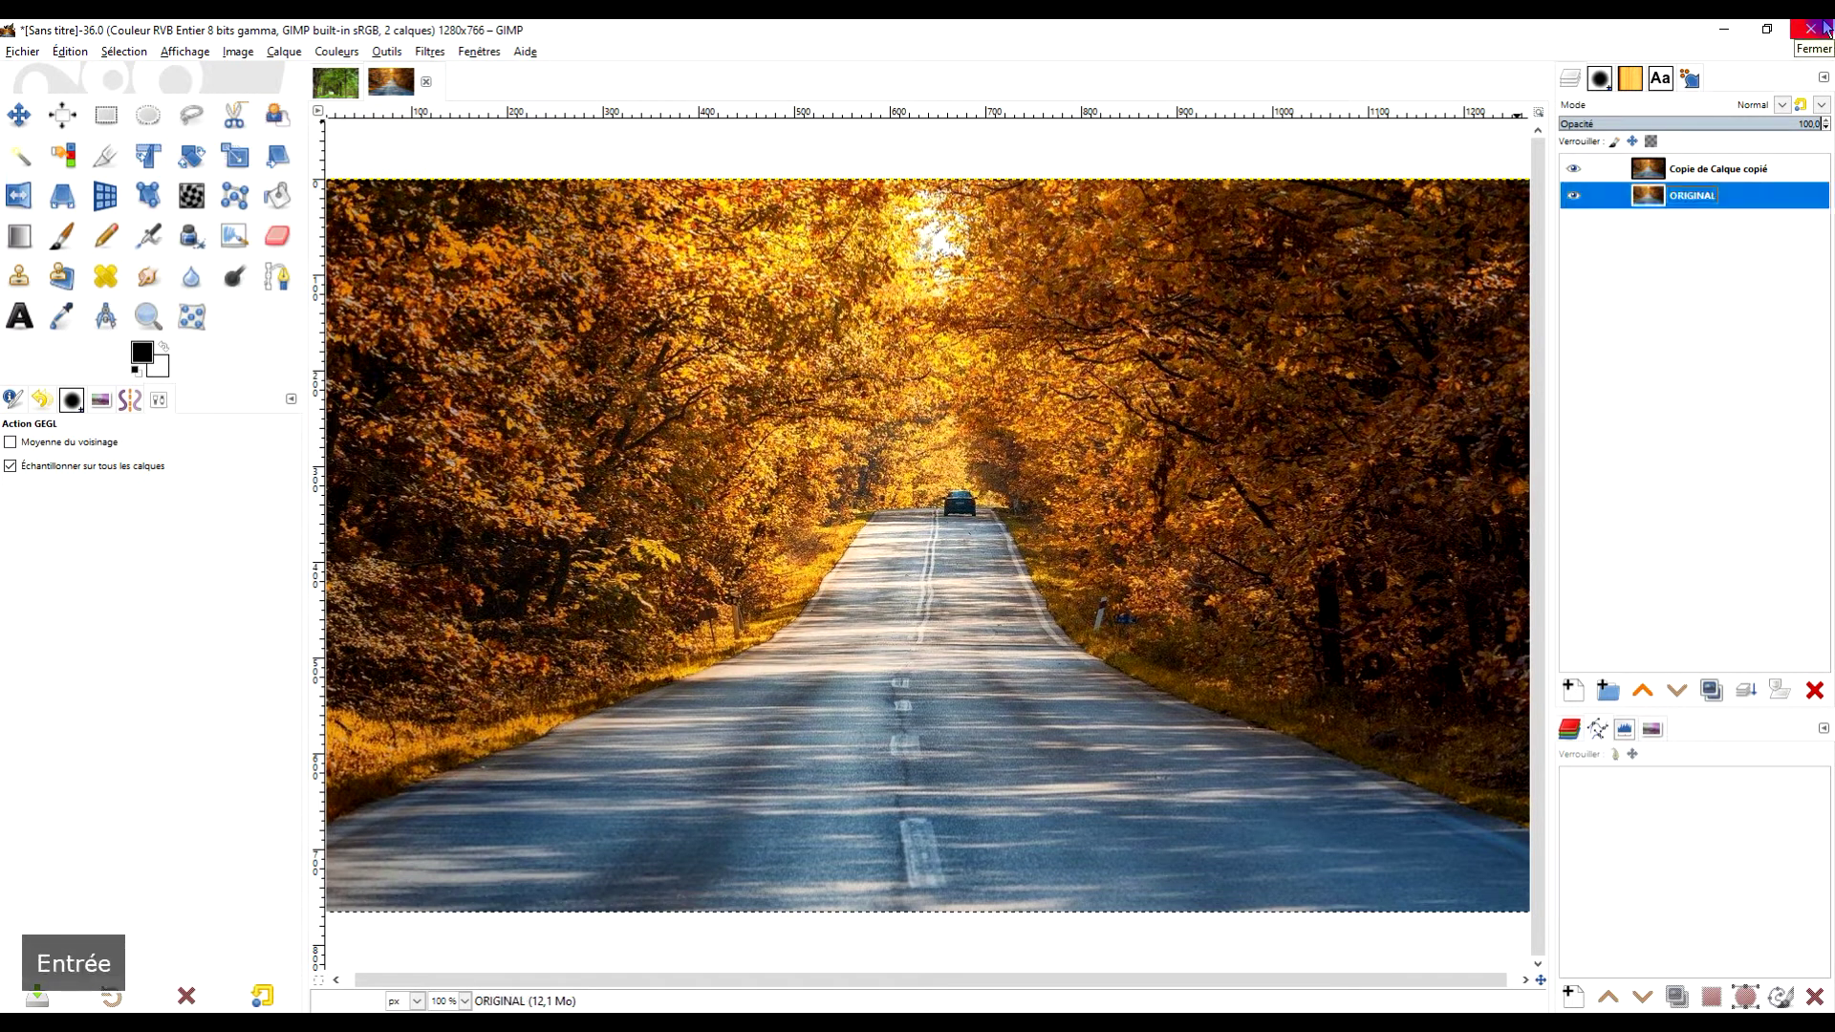
# - Rename the upper layer copy as CHROMA
pyautogui.doubleClick(1720, 169)
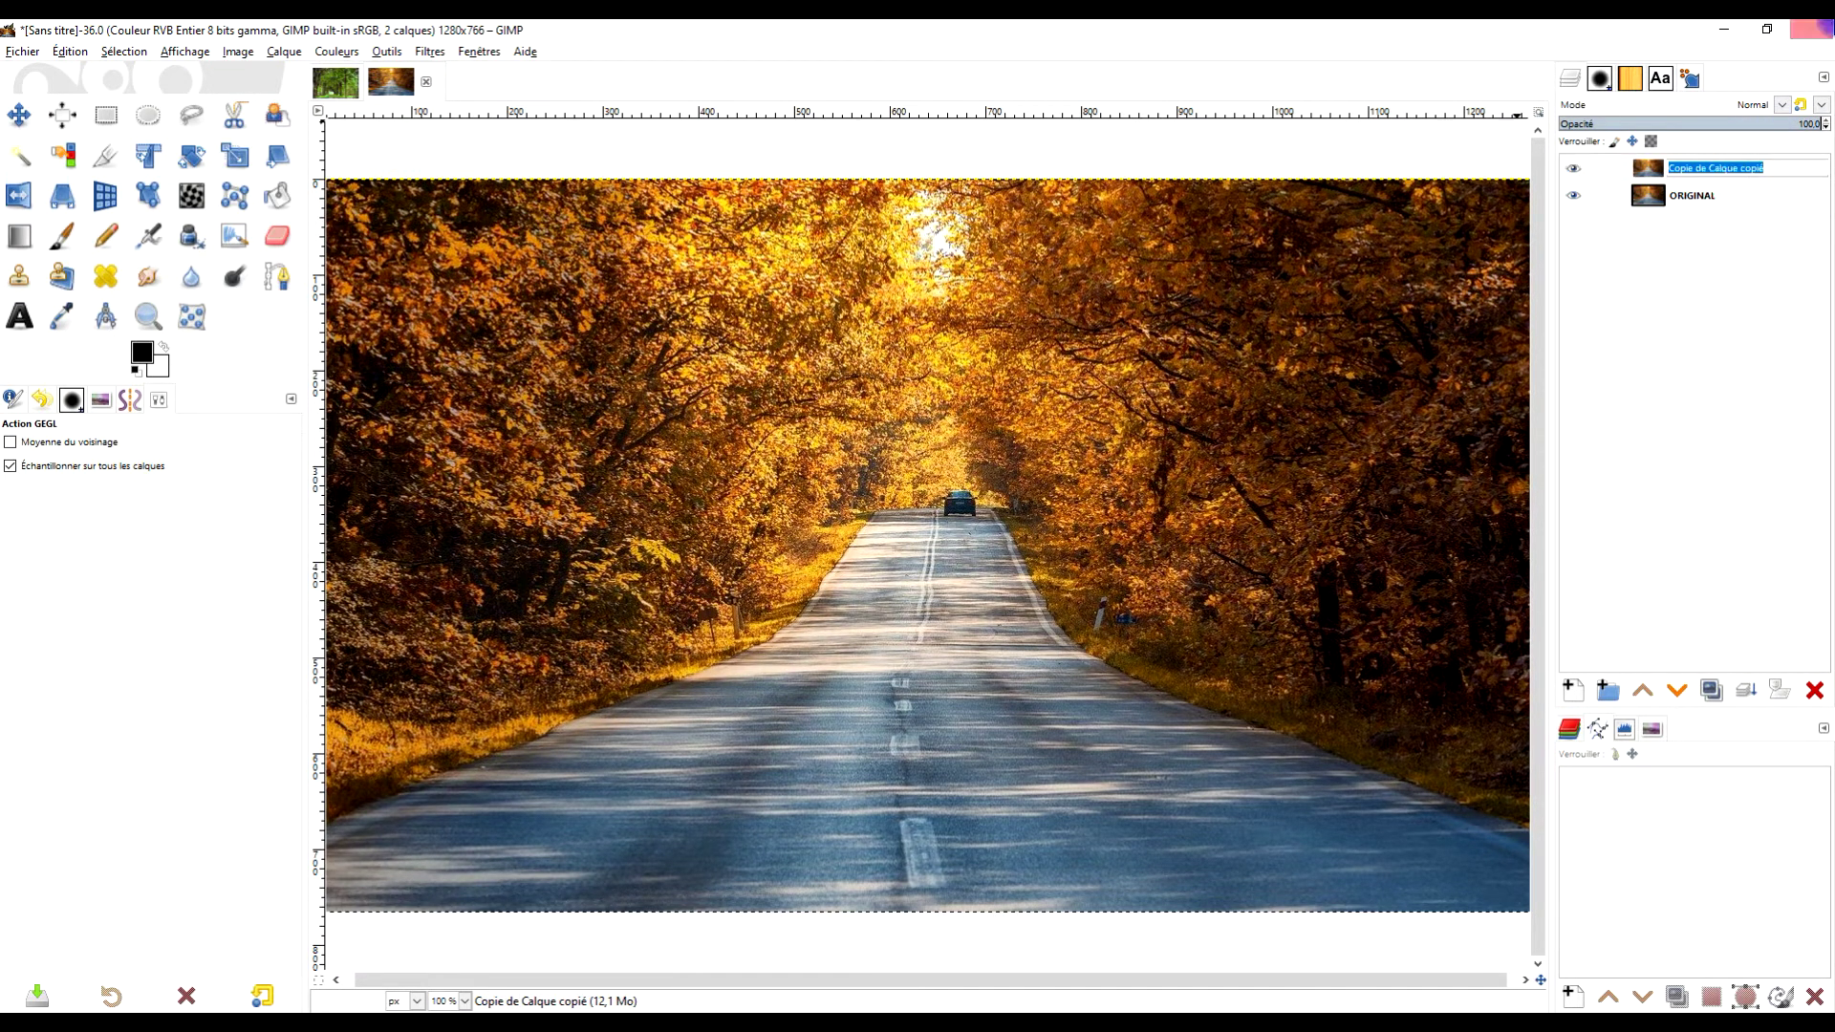
pyautogui.write('CHROMA')
pyautogui.press('Return')
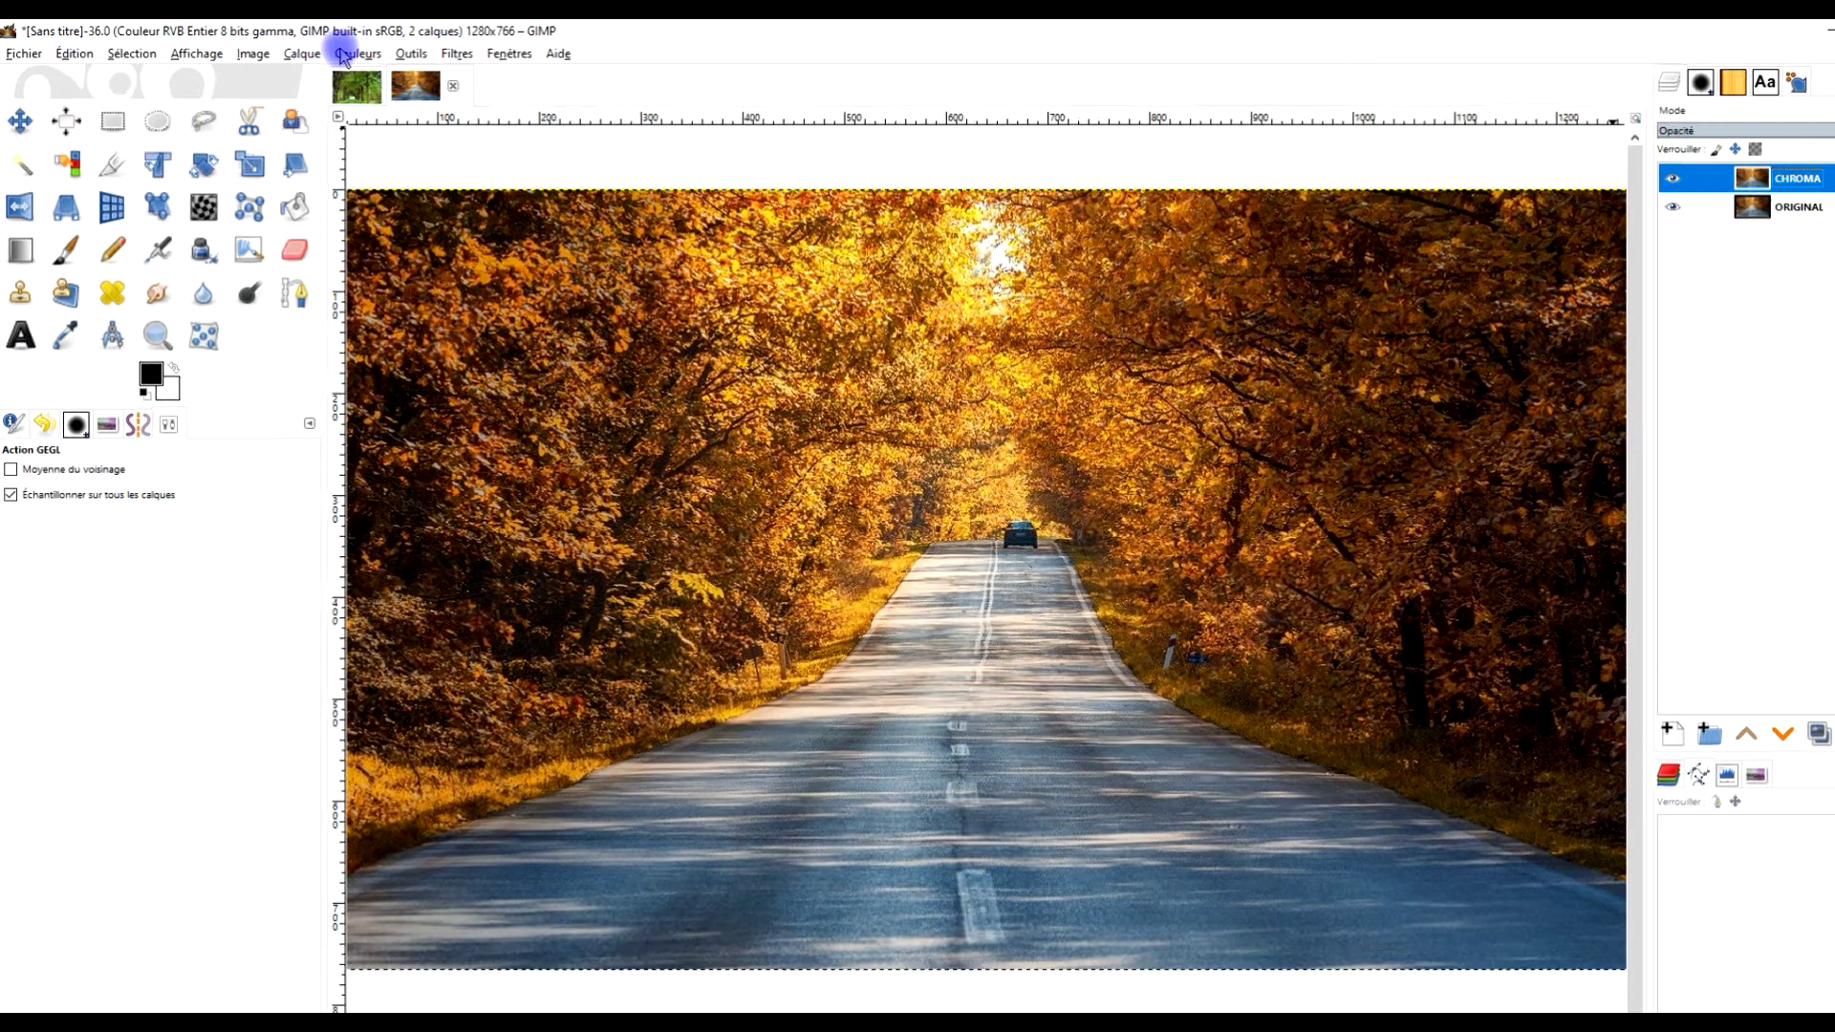
# - Apply Teinte-Chroma to the CHROMA layer with hue 40.58 and chroma -9.25
pyautogui.click(336, 52)
pyautogui.click(879, 217)
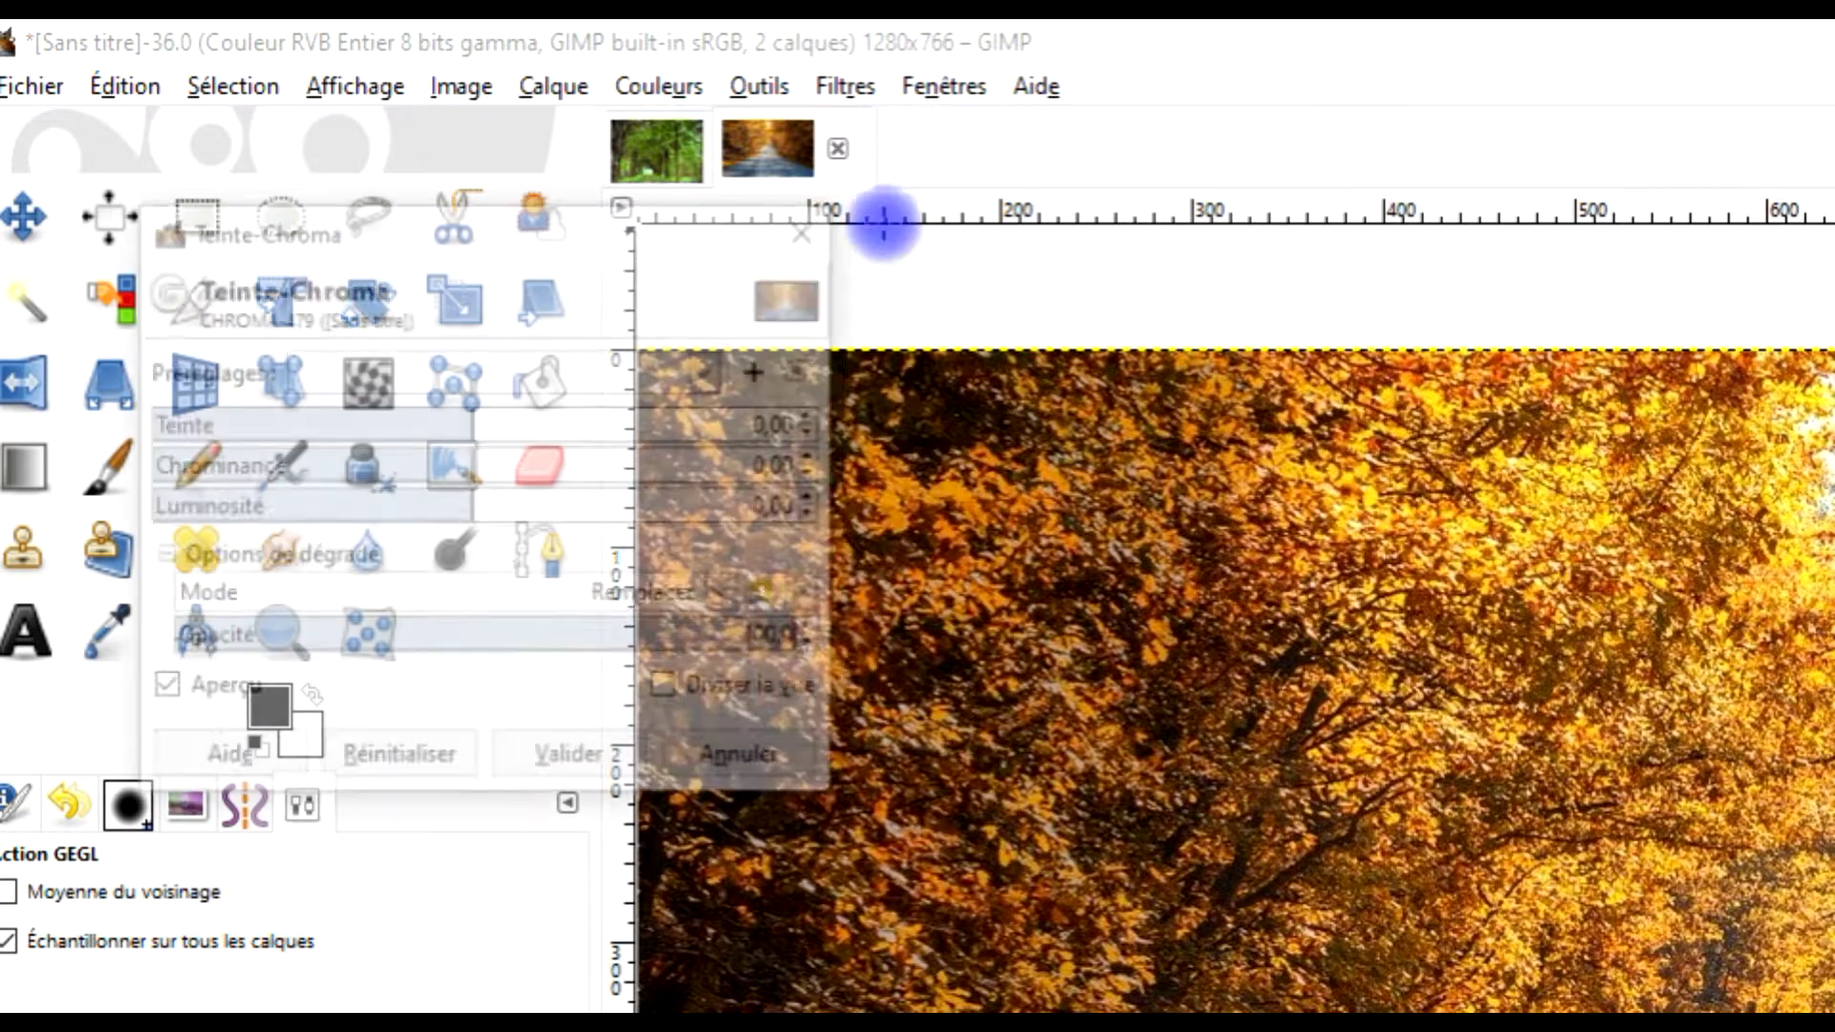
pyautogui.moveTo(487, 421); pyautogui.dragTo(519, 426)
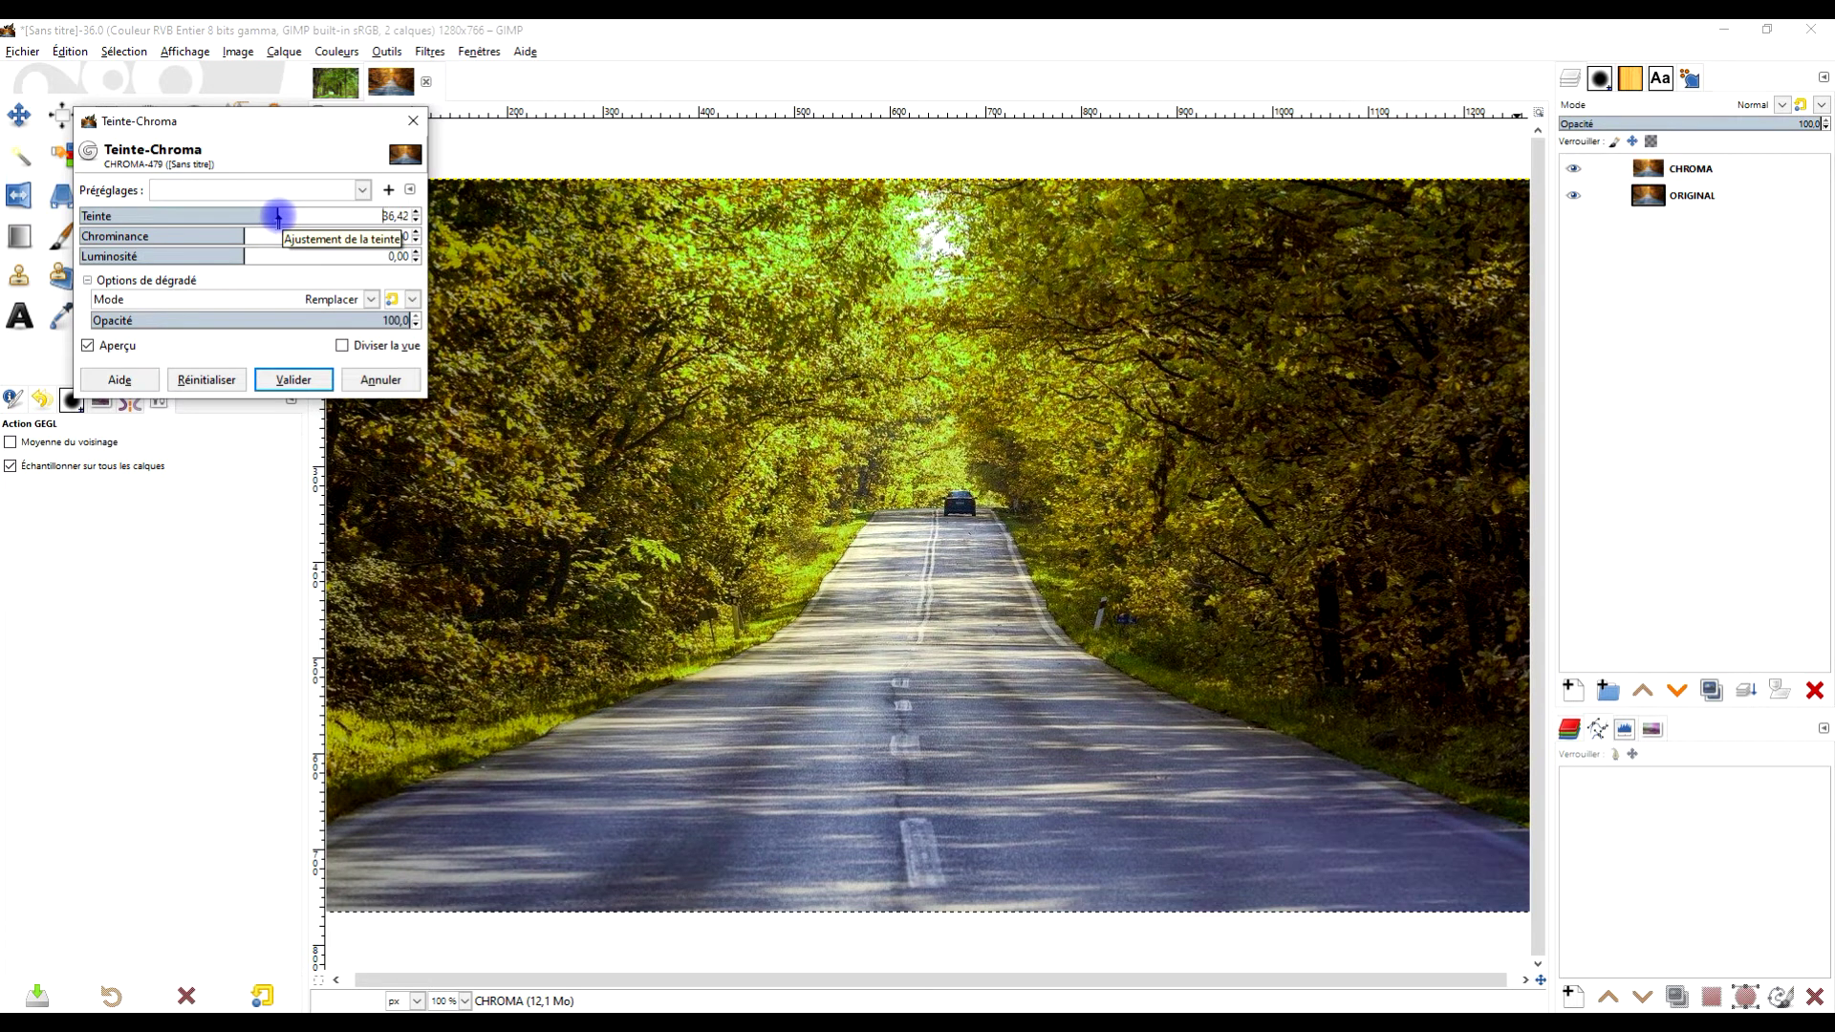
pyautogui.moveTo(279, 218); pyautogui.dragTo(271, 218)
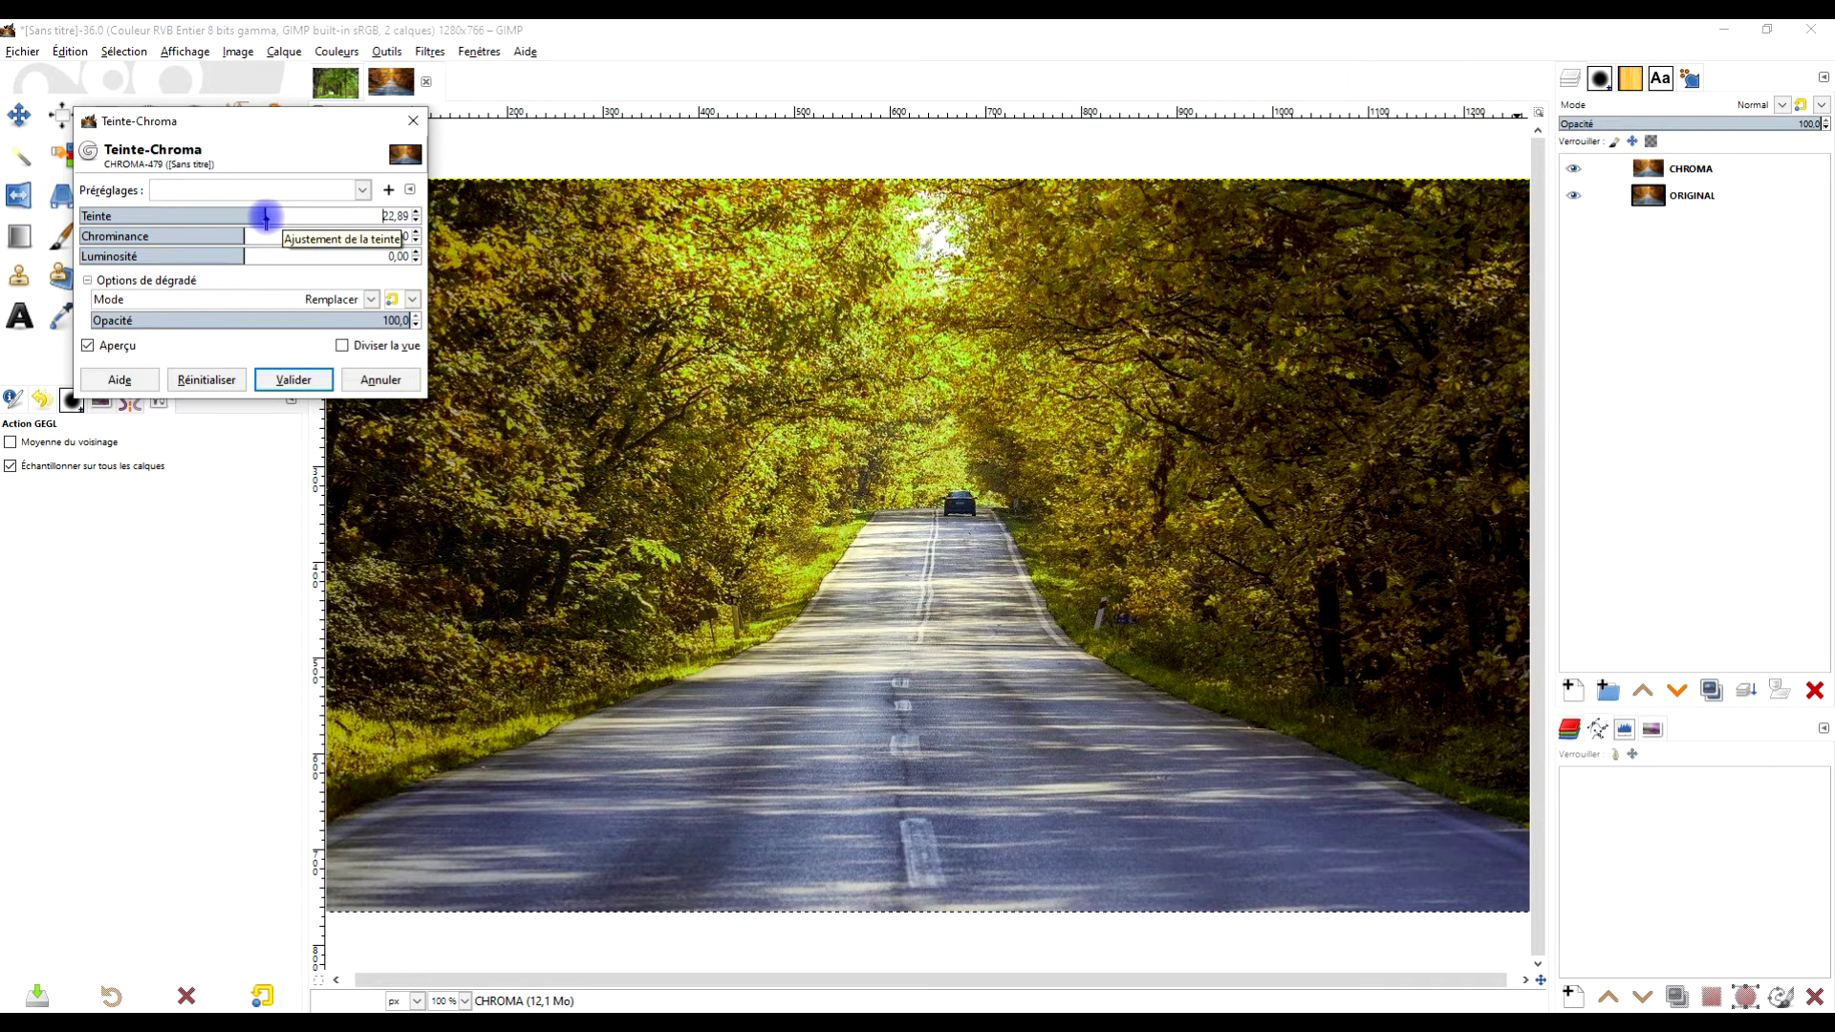
pyautogui.moveTo(238, 234); pyautogui.dragTo(247, 236)
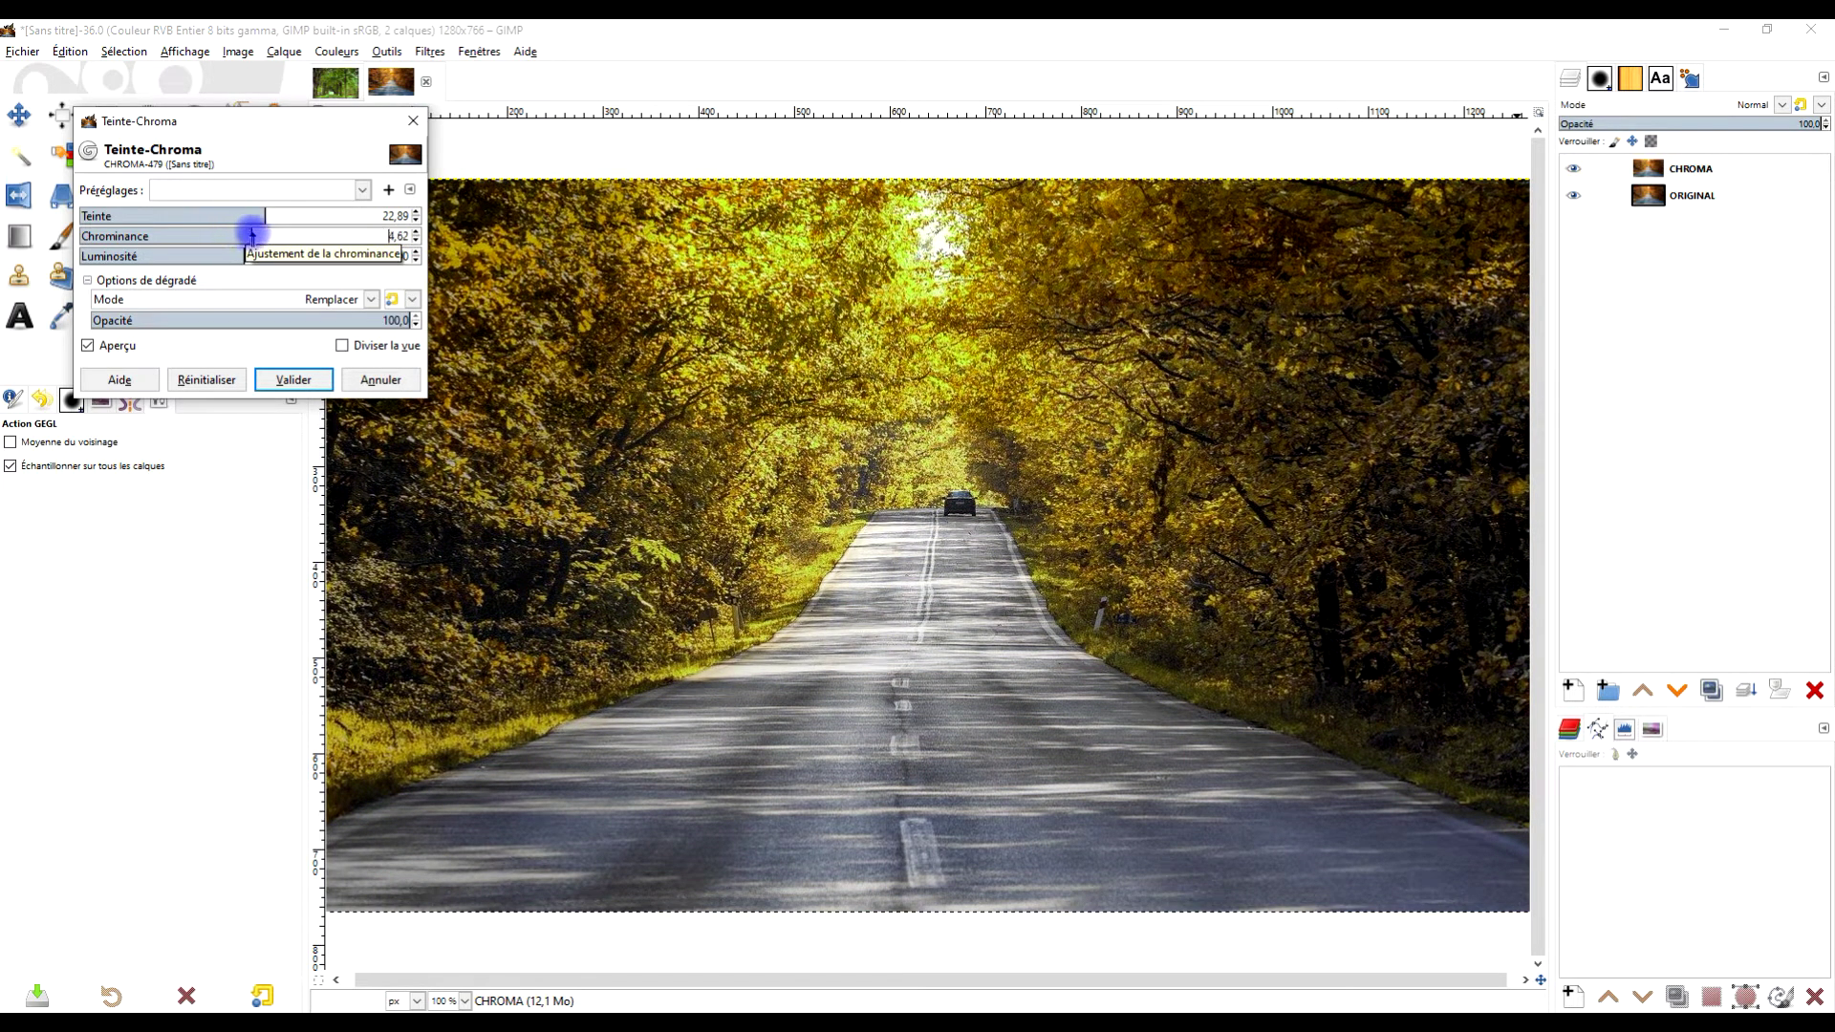
pyautogui.moveTo(263, 218); pyautogui.dragTo(278, 217)
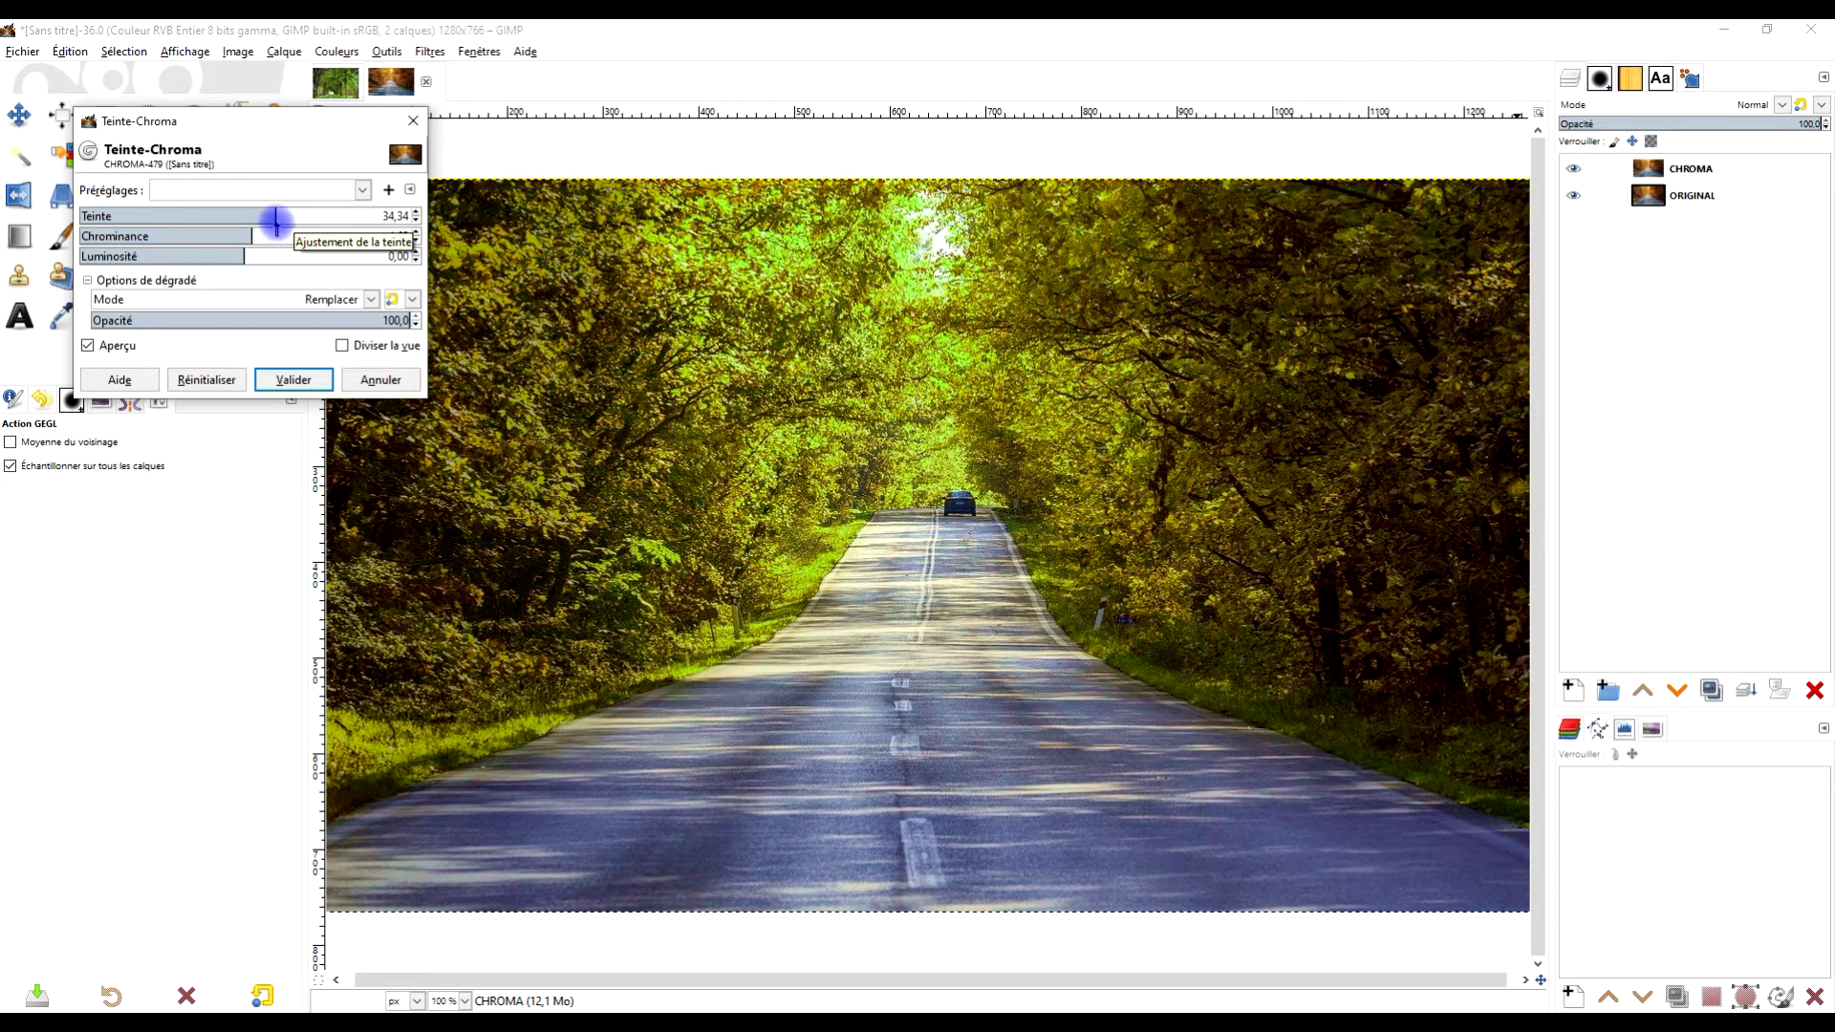
pyautogui.moveTo(275, 221); pyautogui.dragTo(247, 237)
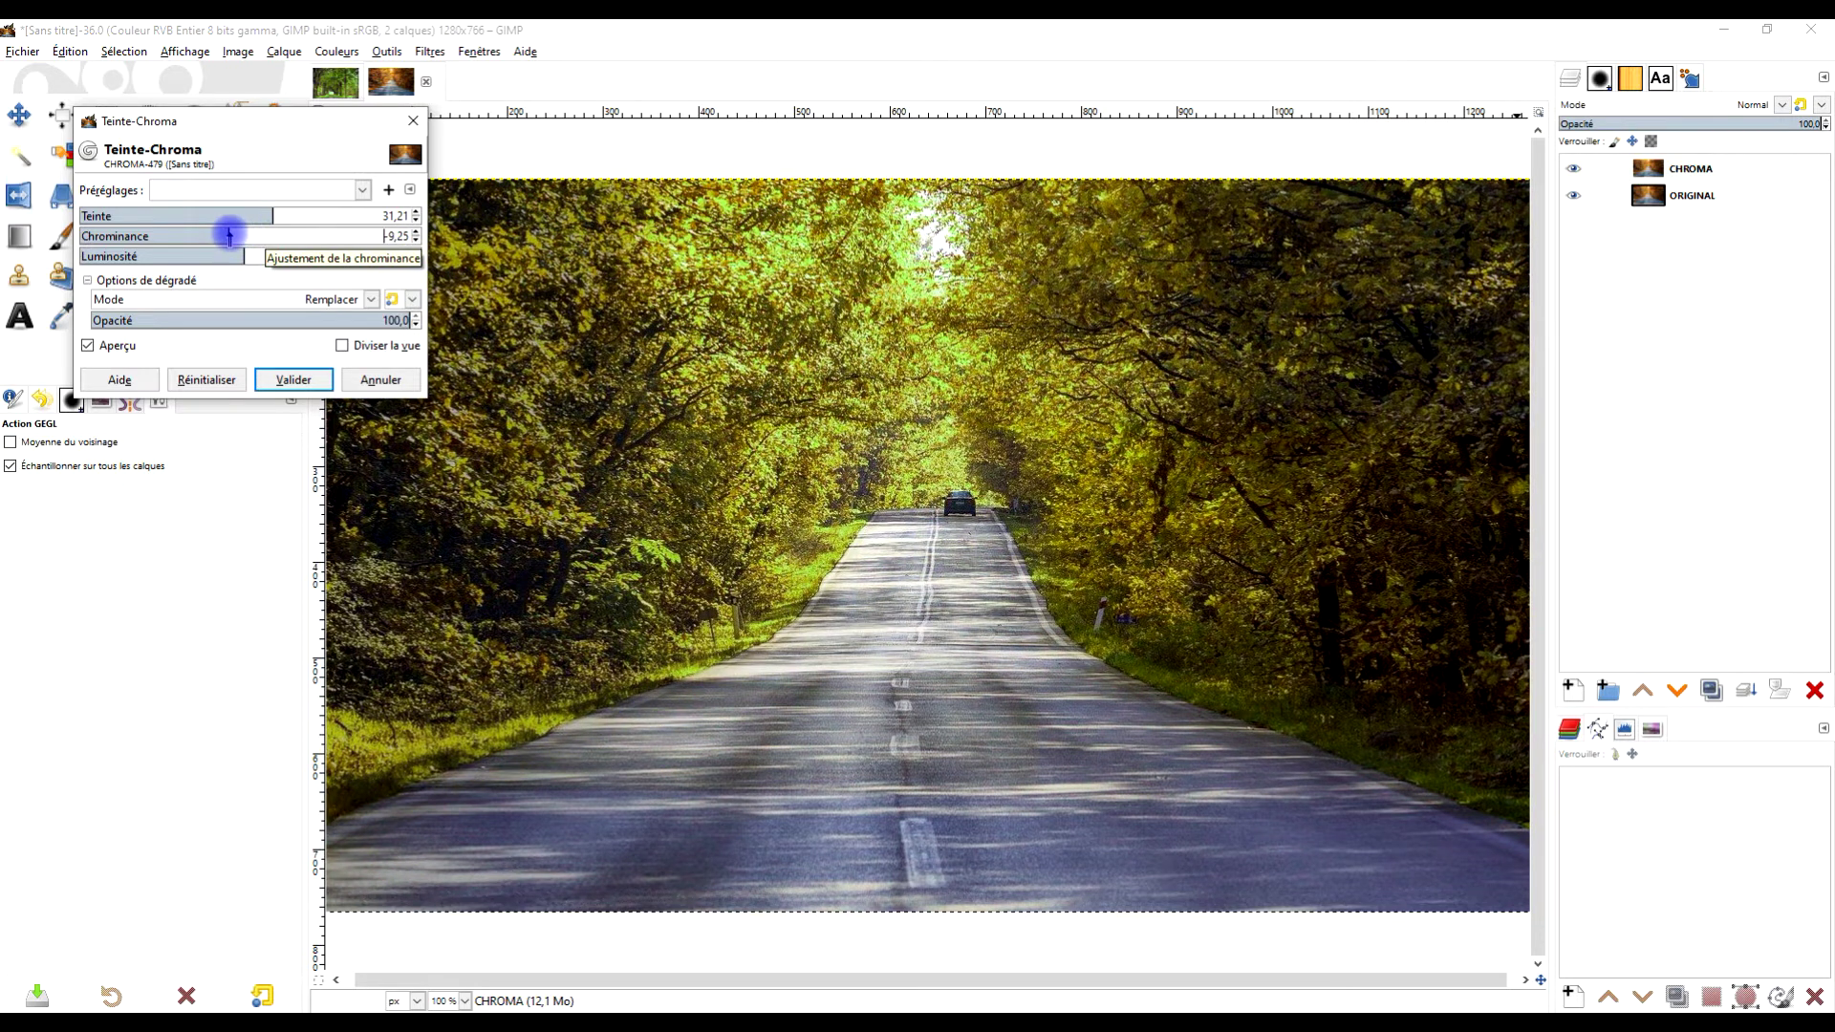
pyautogui.moveTo(262, 214); pyautogui.dragTo(260, 216)
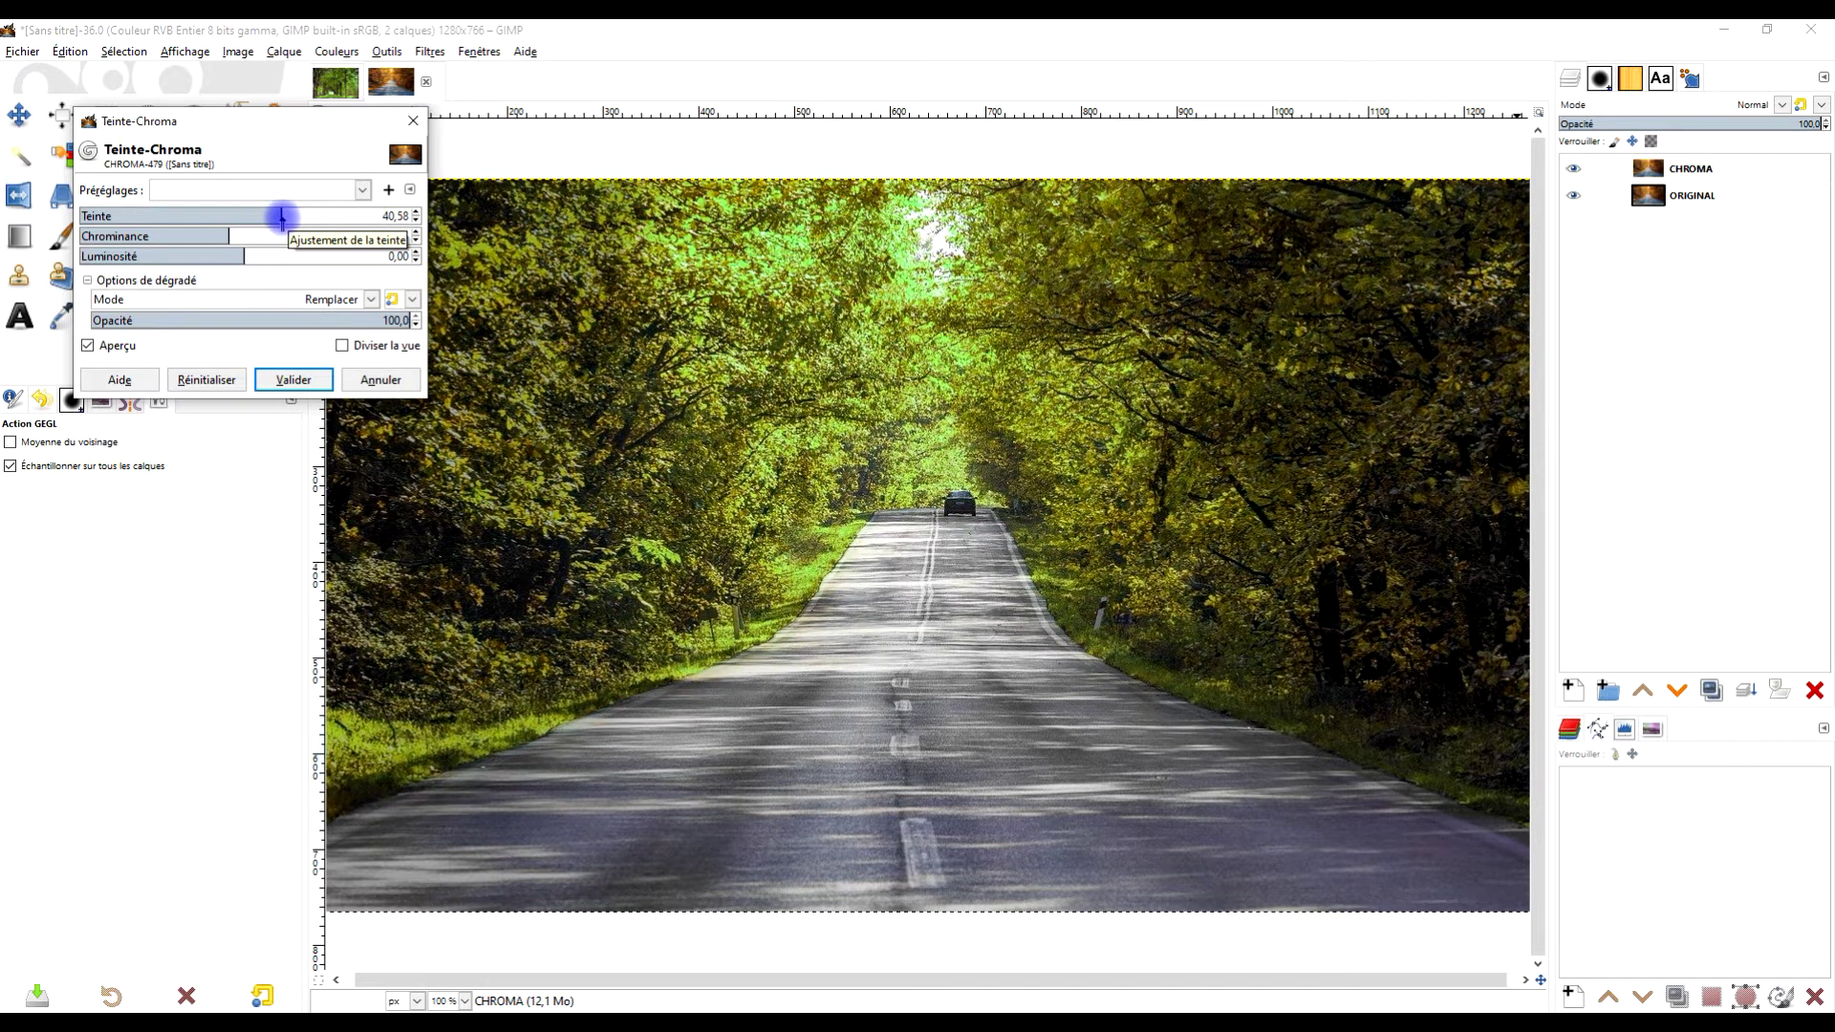
pyautogui.click(284, 377)
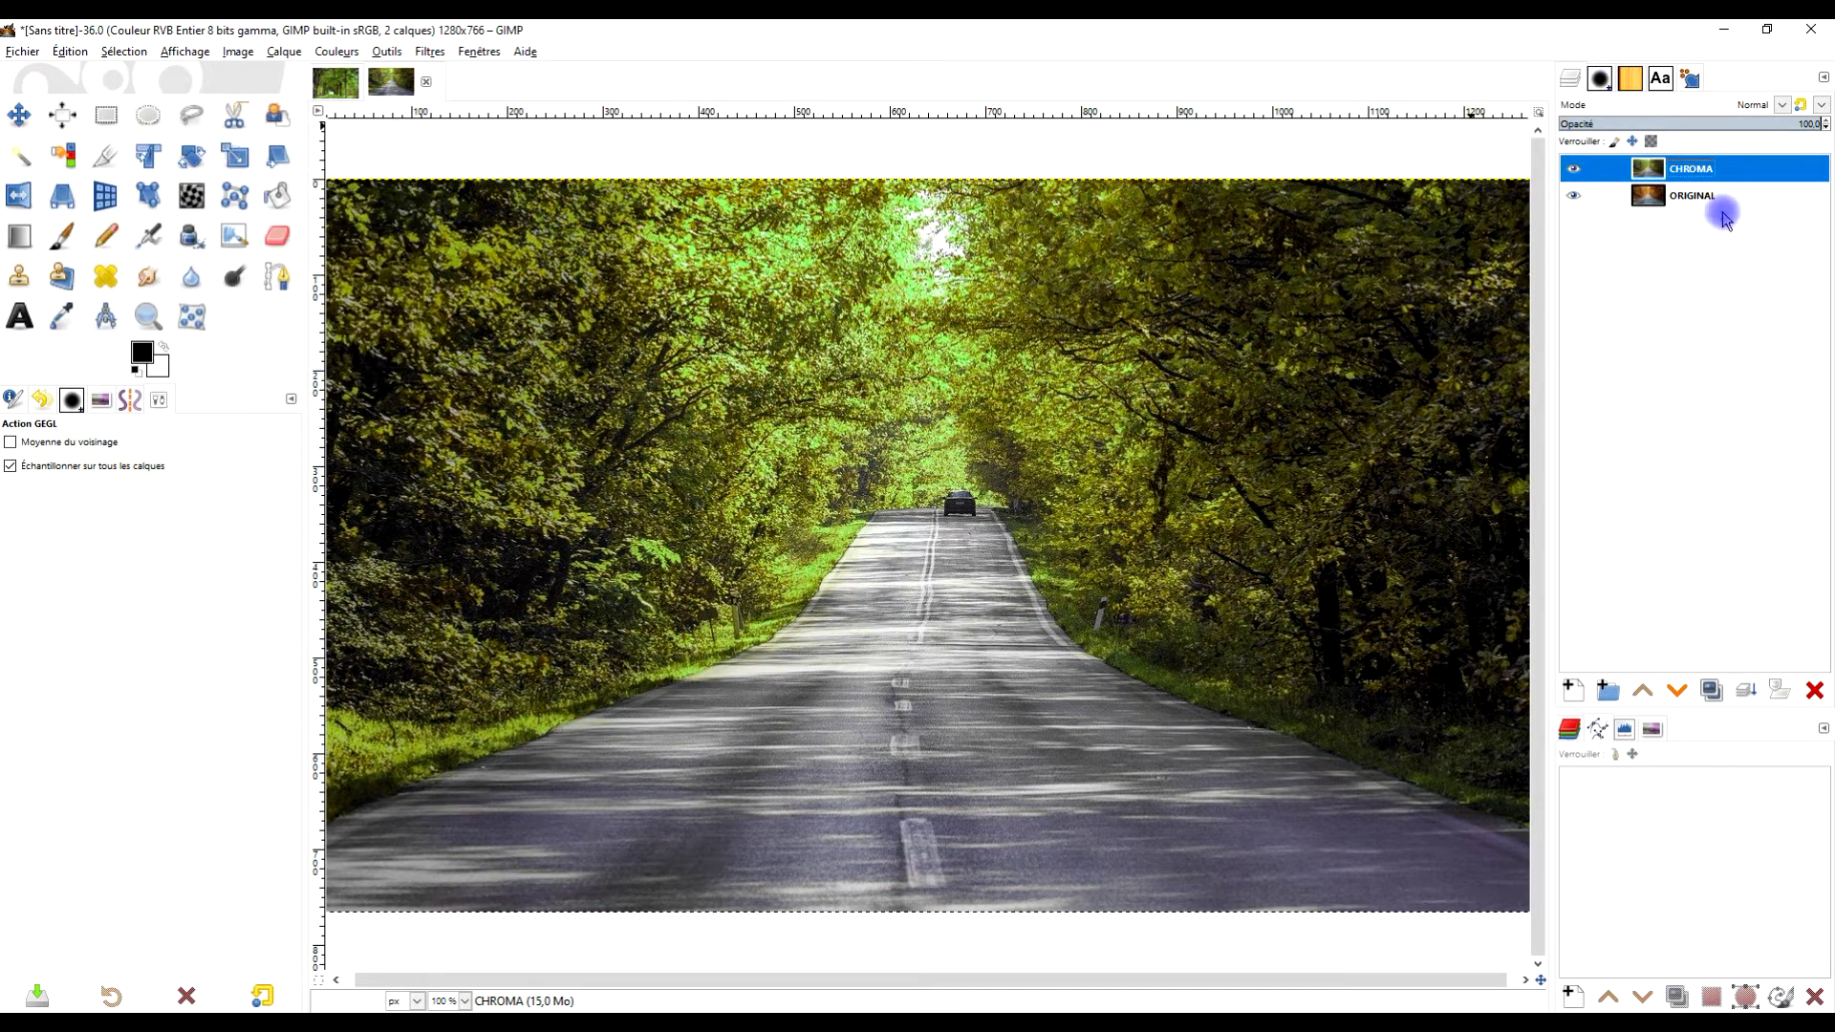
# - Duplicate the CHROMA layer, set the copy's blend mode to Écran, and compare the image with and without it
pyautogui.click(1712, 690)
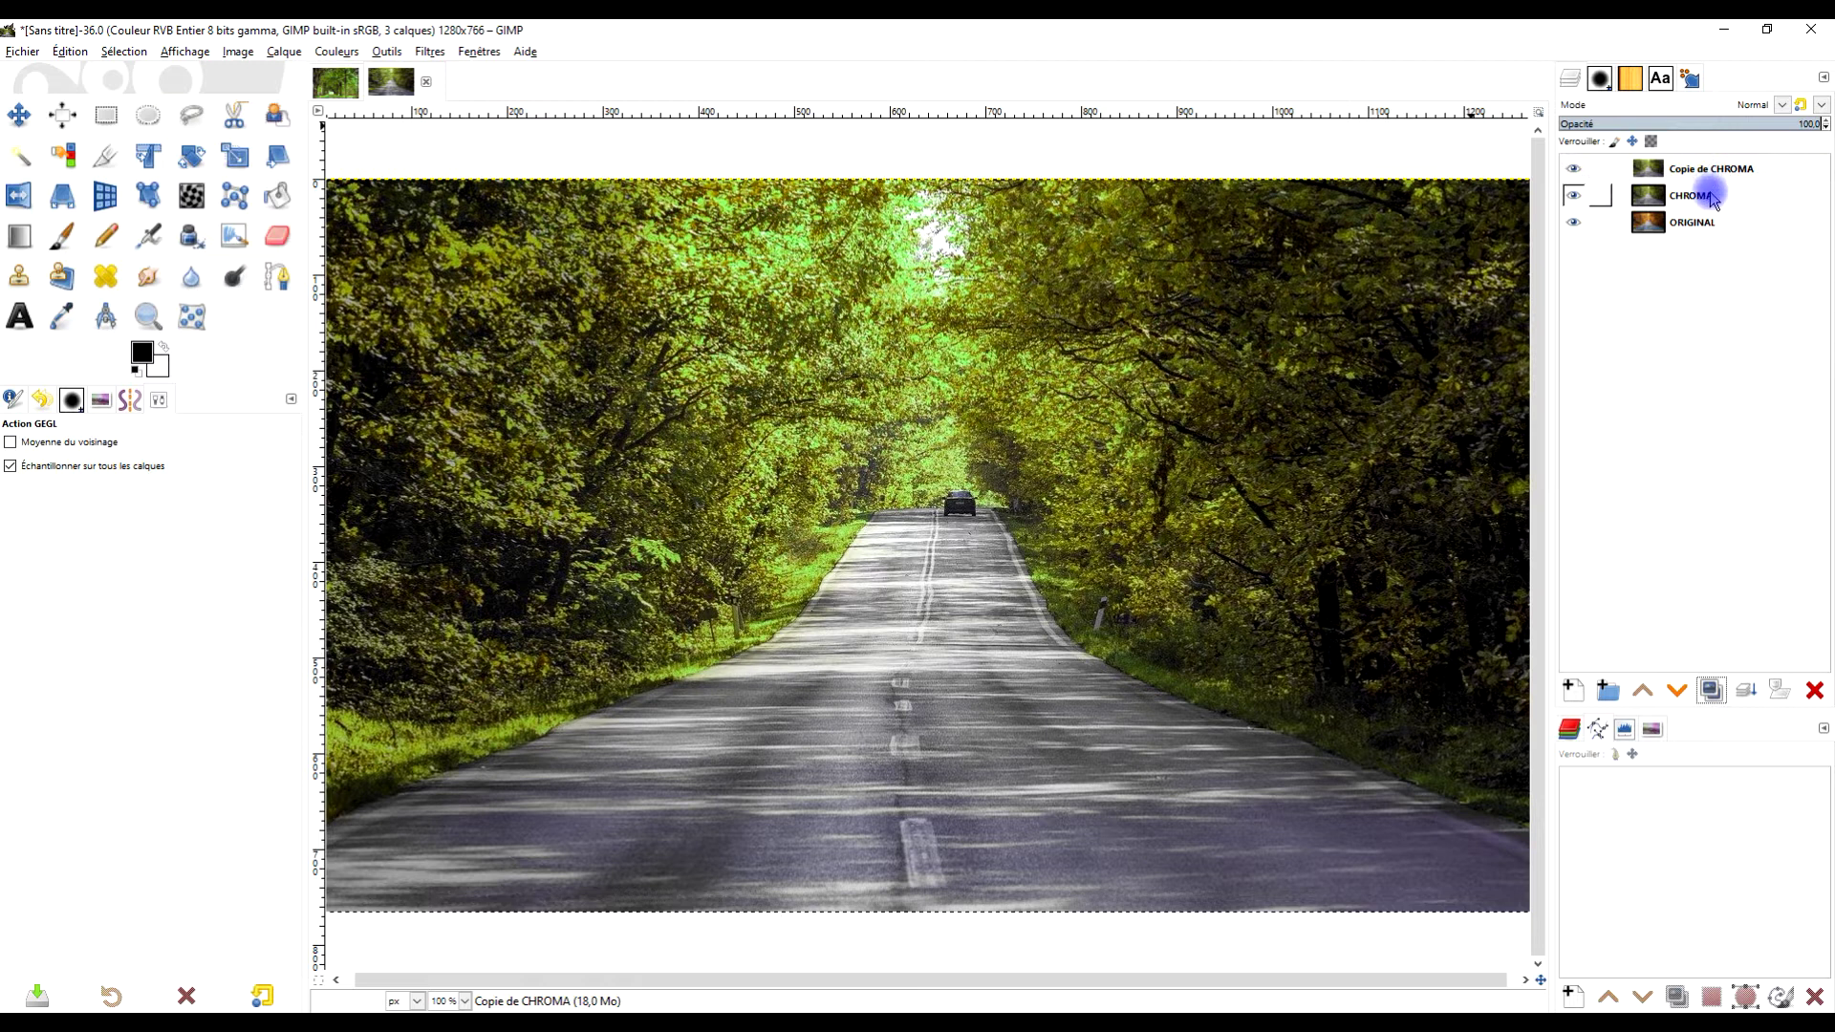
pyautogui.click(1783, 105)
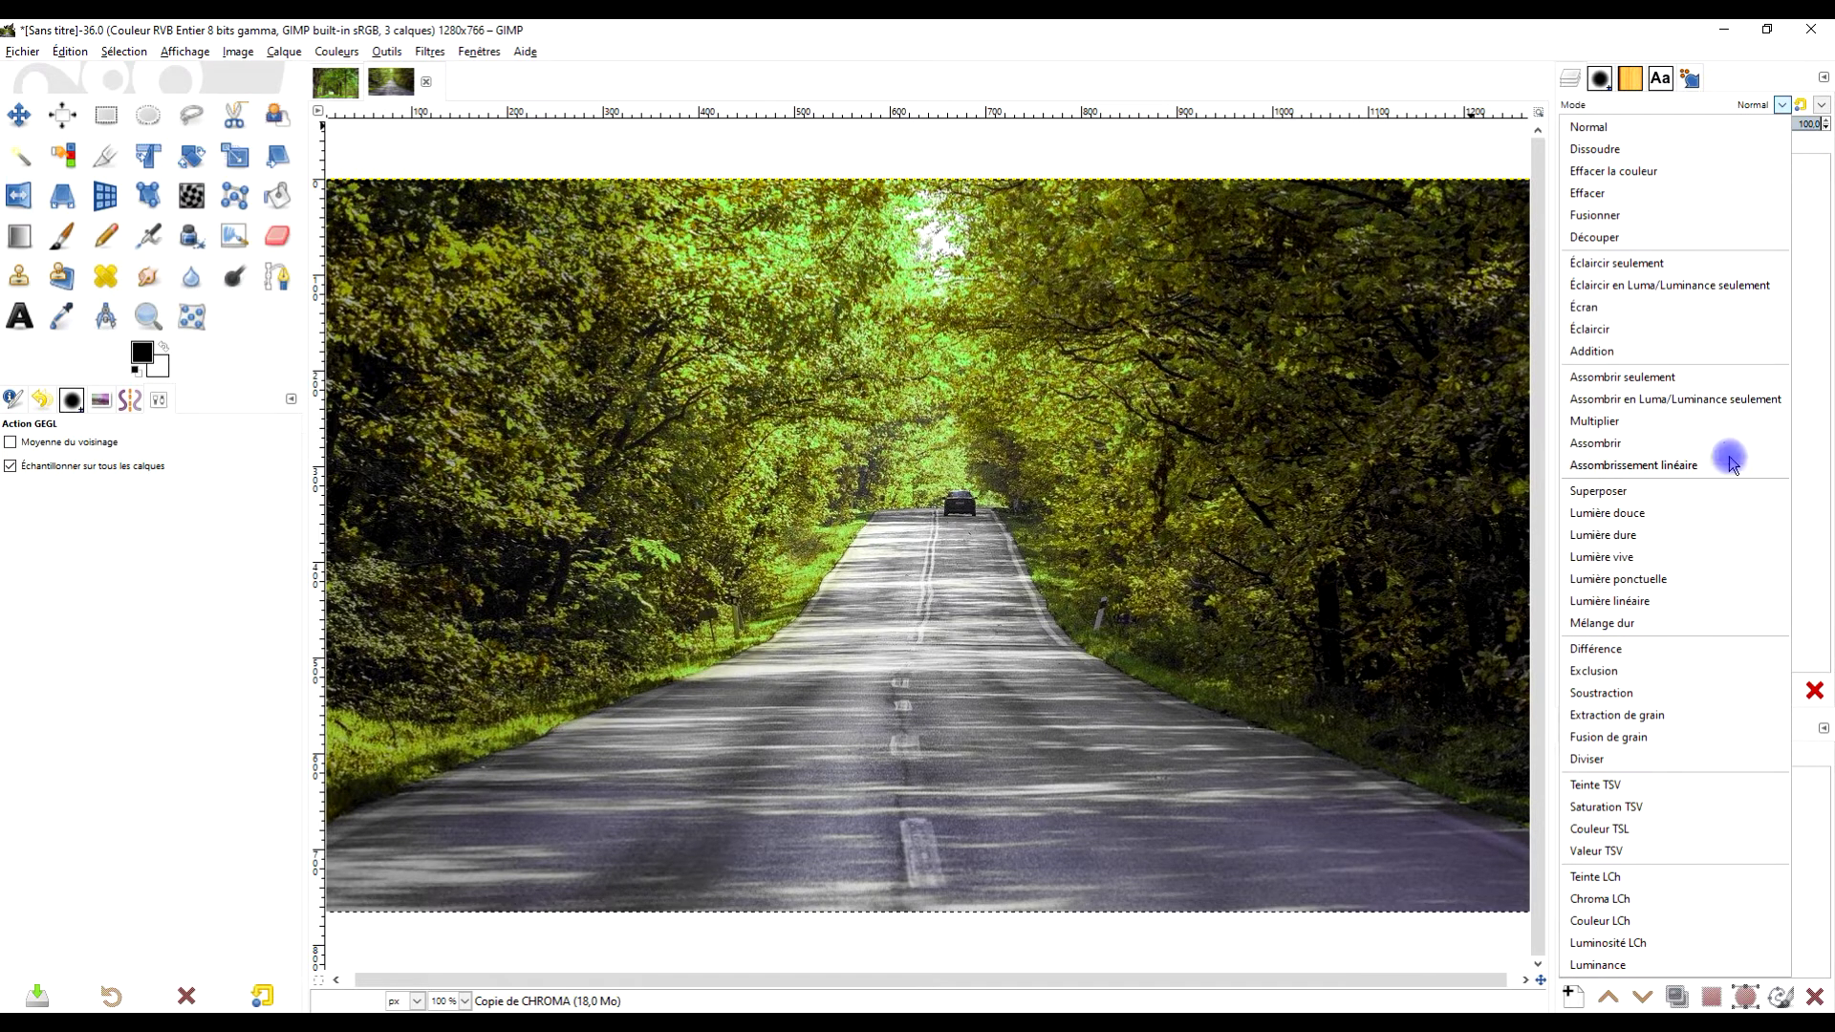
pyautogui.click(1679, 311)
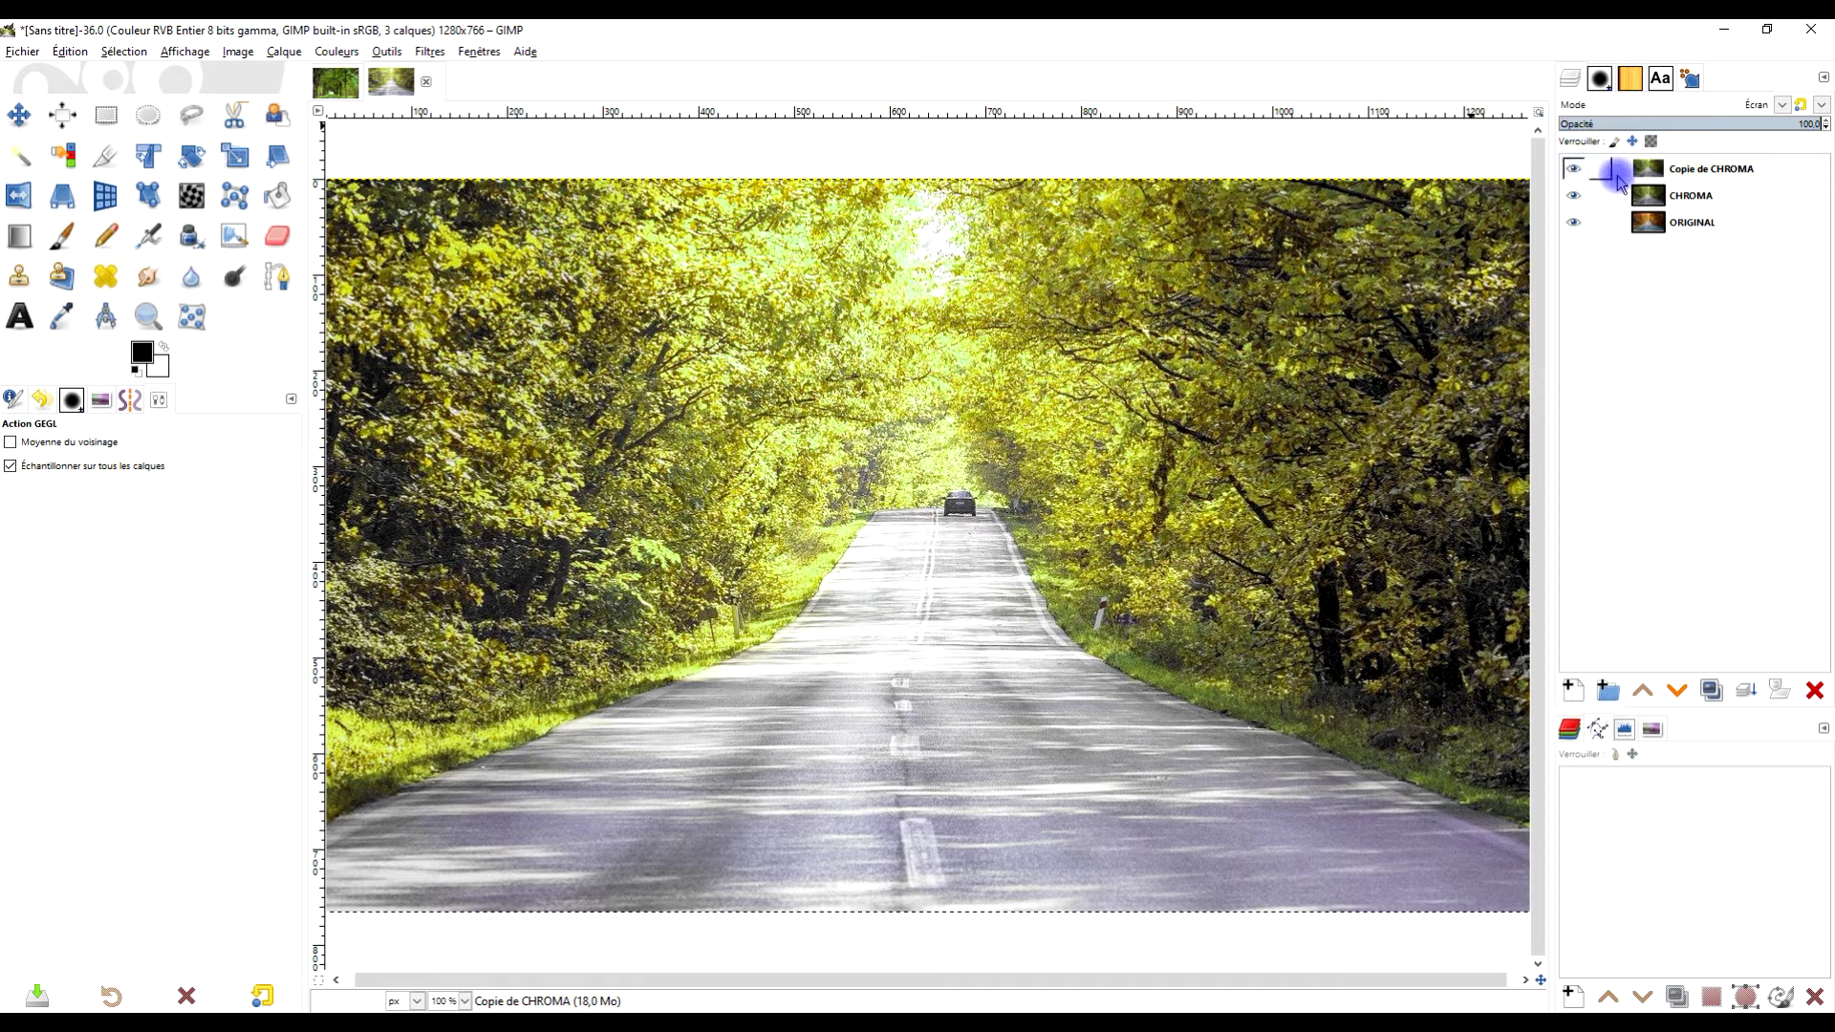
pyautogui.click(1573, 169)
pyautogui.click(1573, 169)
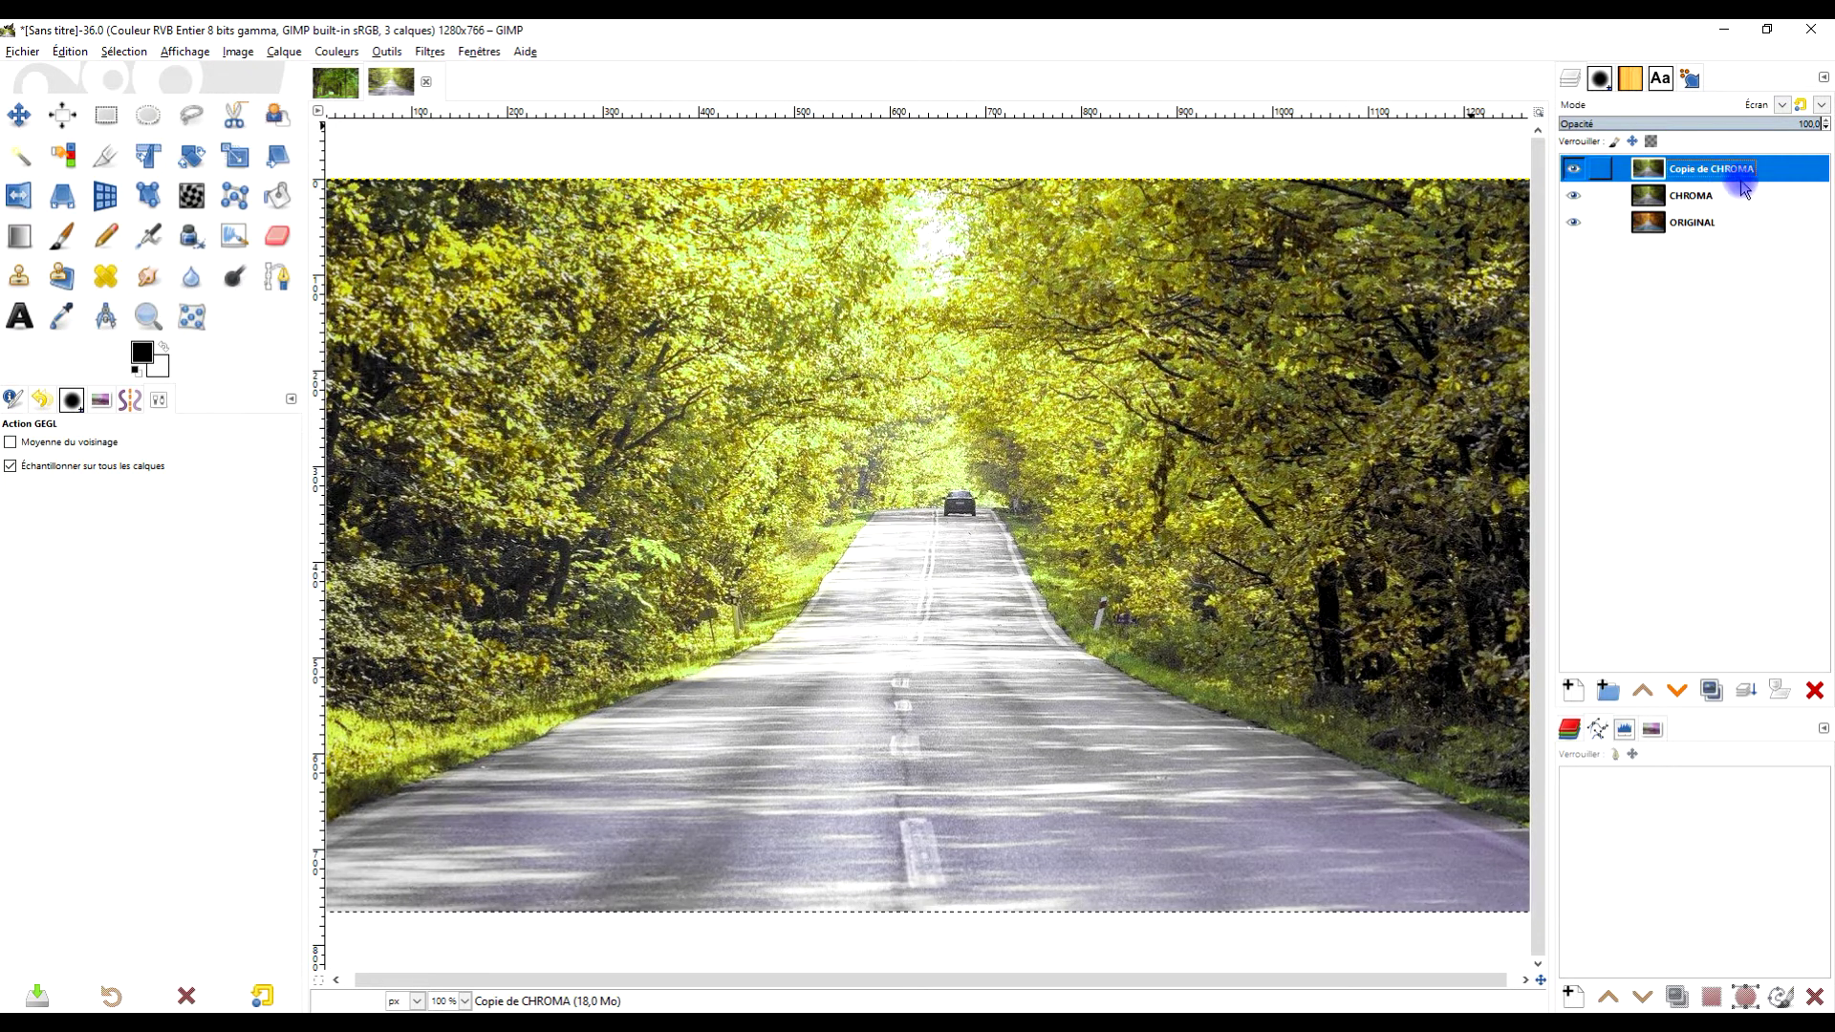
# - Set the blend mode of the CHROMA layer copy to Addition and compare the result with the ORIGINAL layer alone
pyautogui.click(1784, 105)
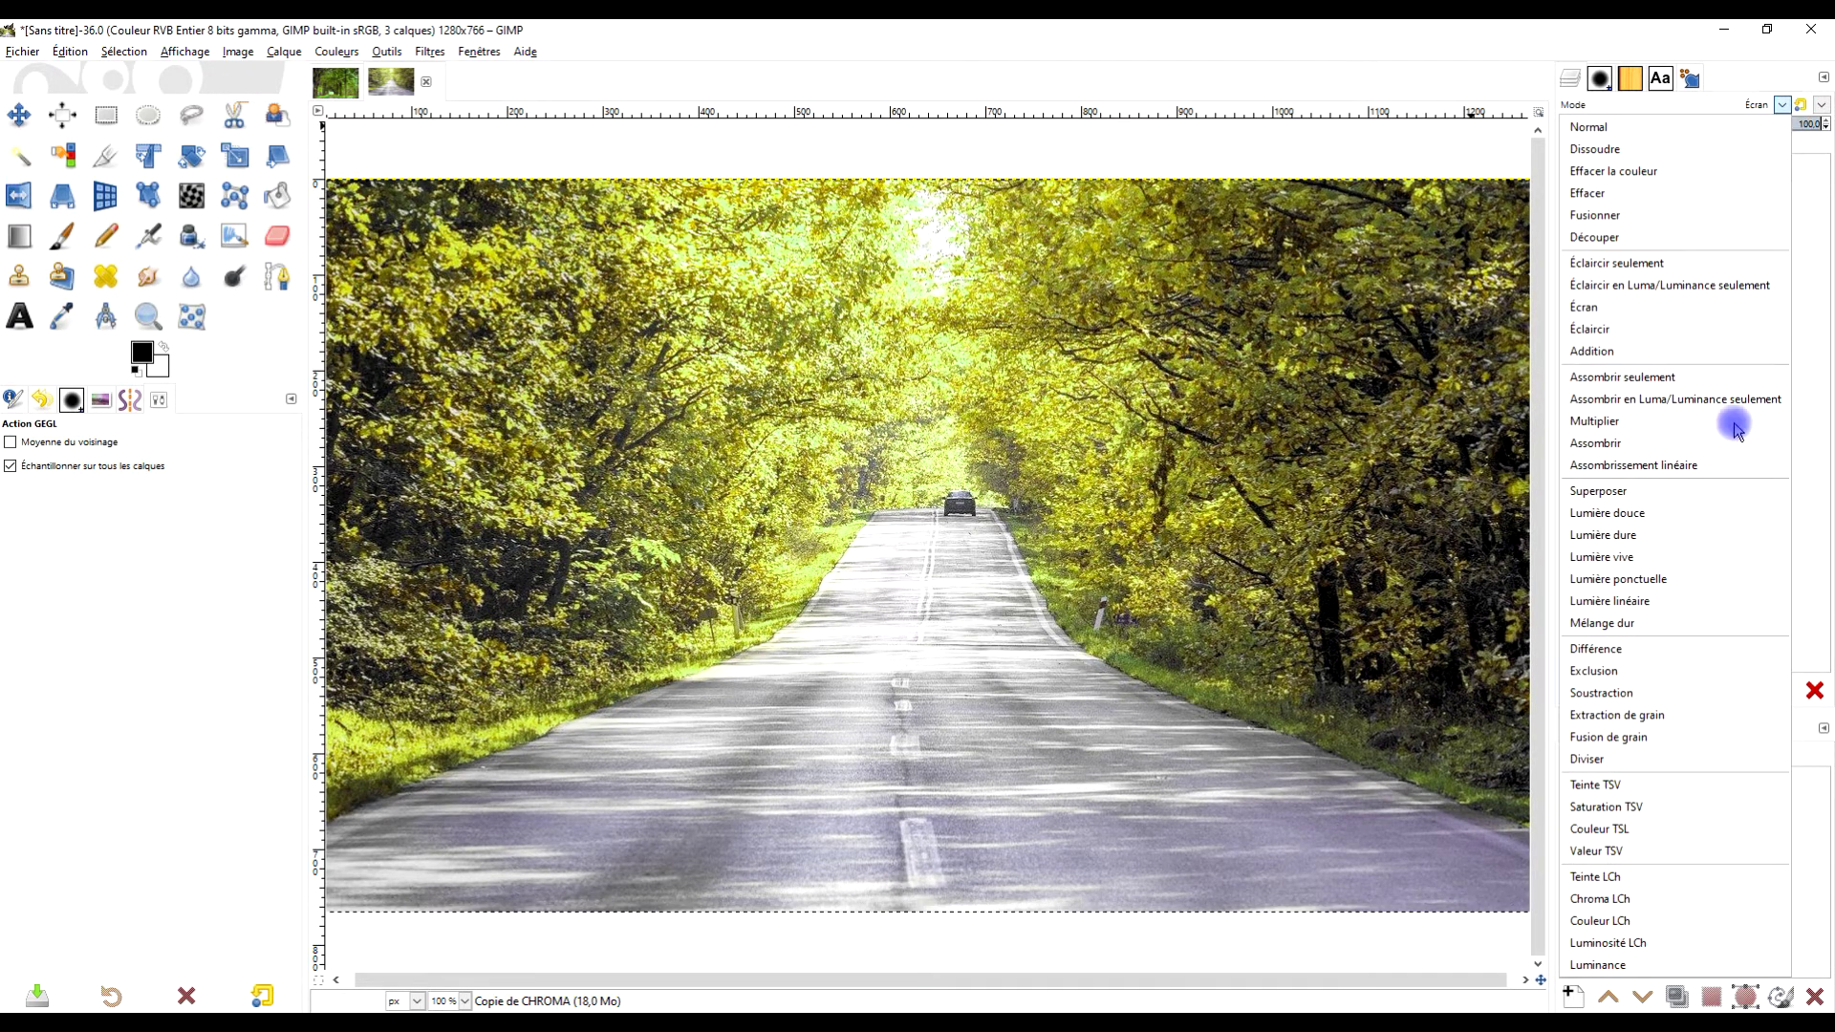
pyautogui.click(1698, 320)
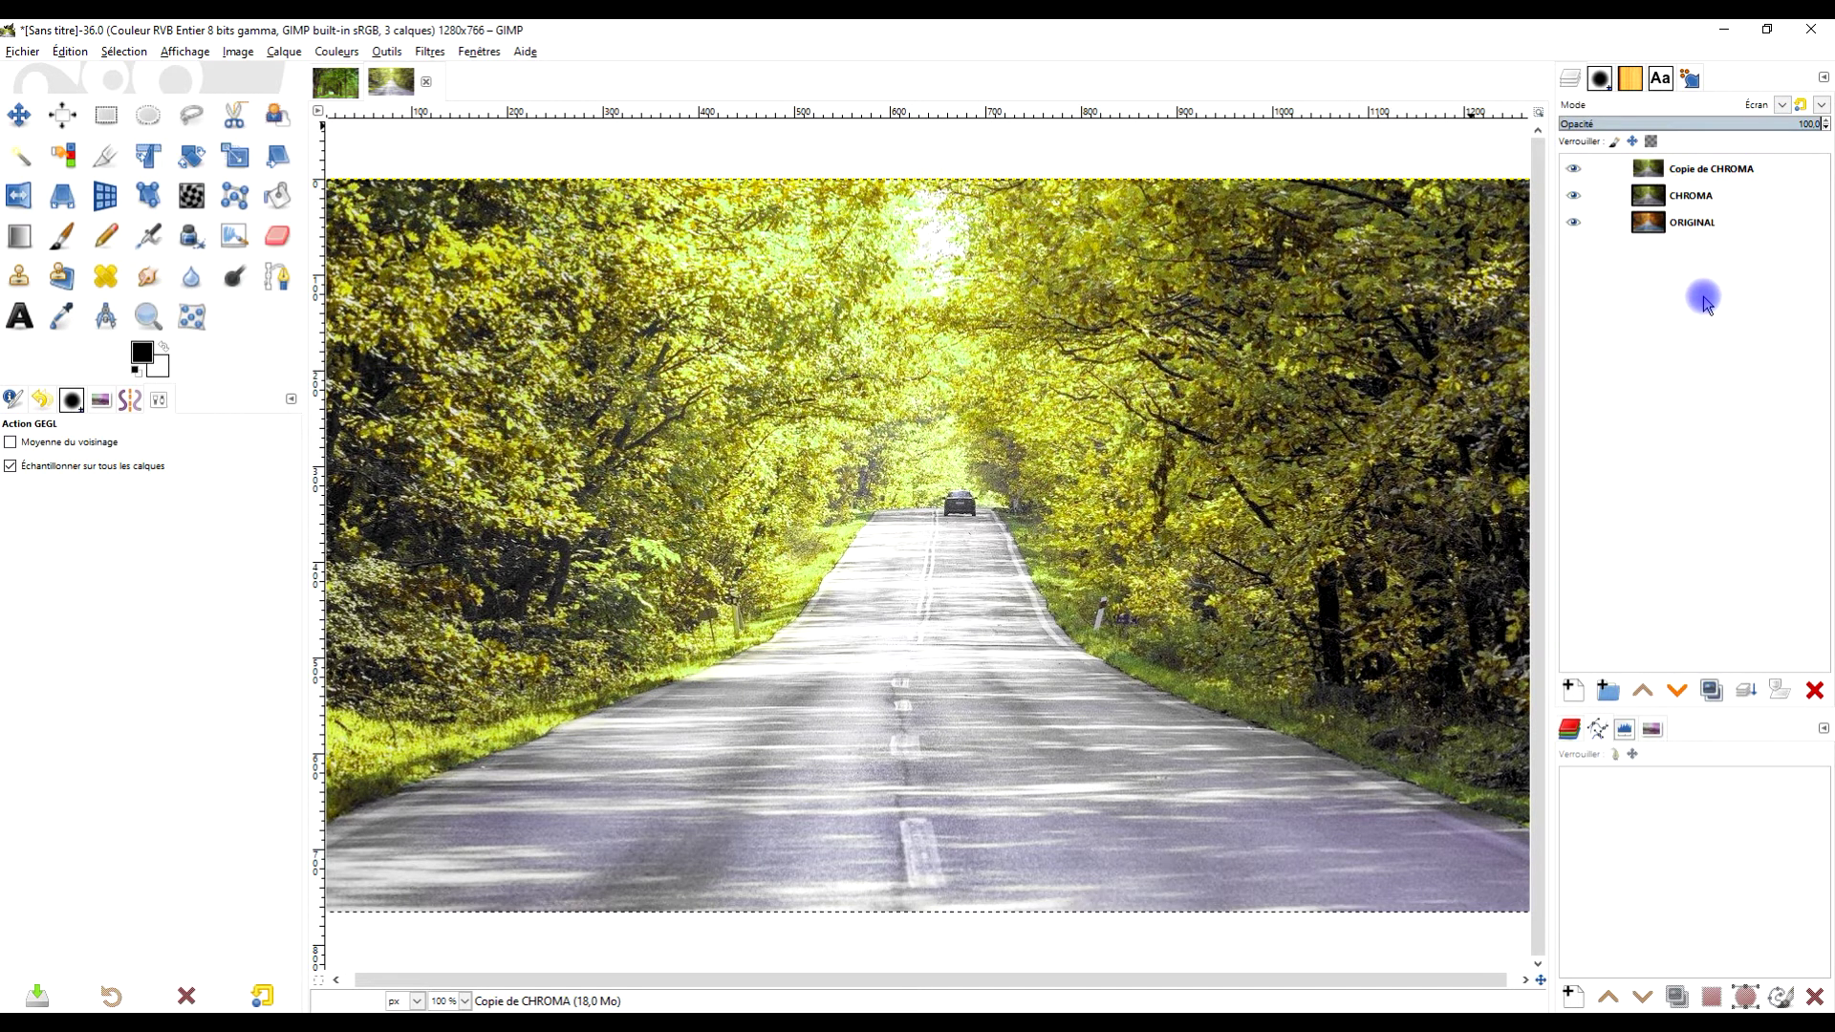
pyautogui.press('Down')
pyautogui.press('Up')
pyautogui.press('Down')
pyautogui.press('Down')
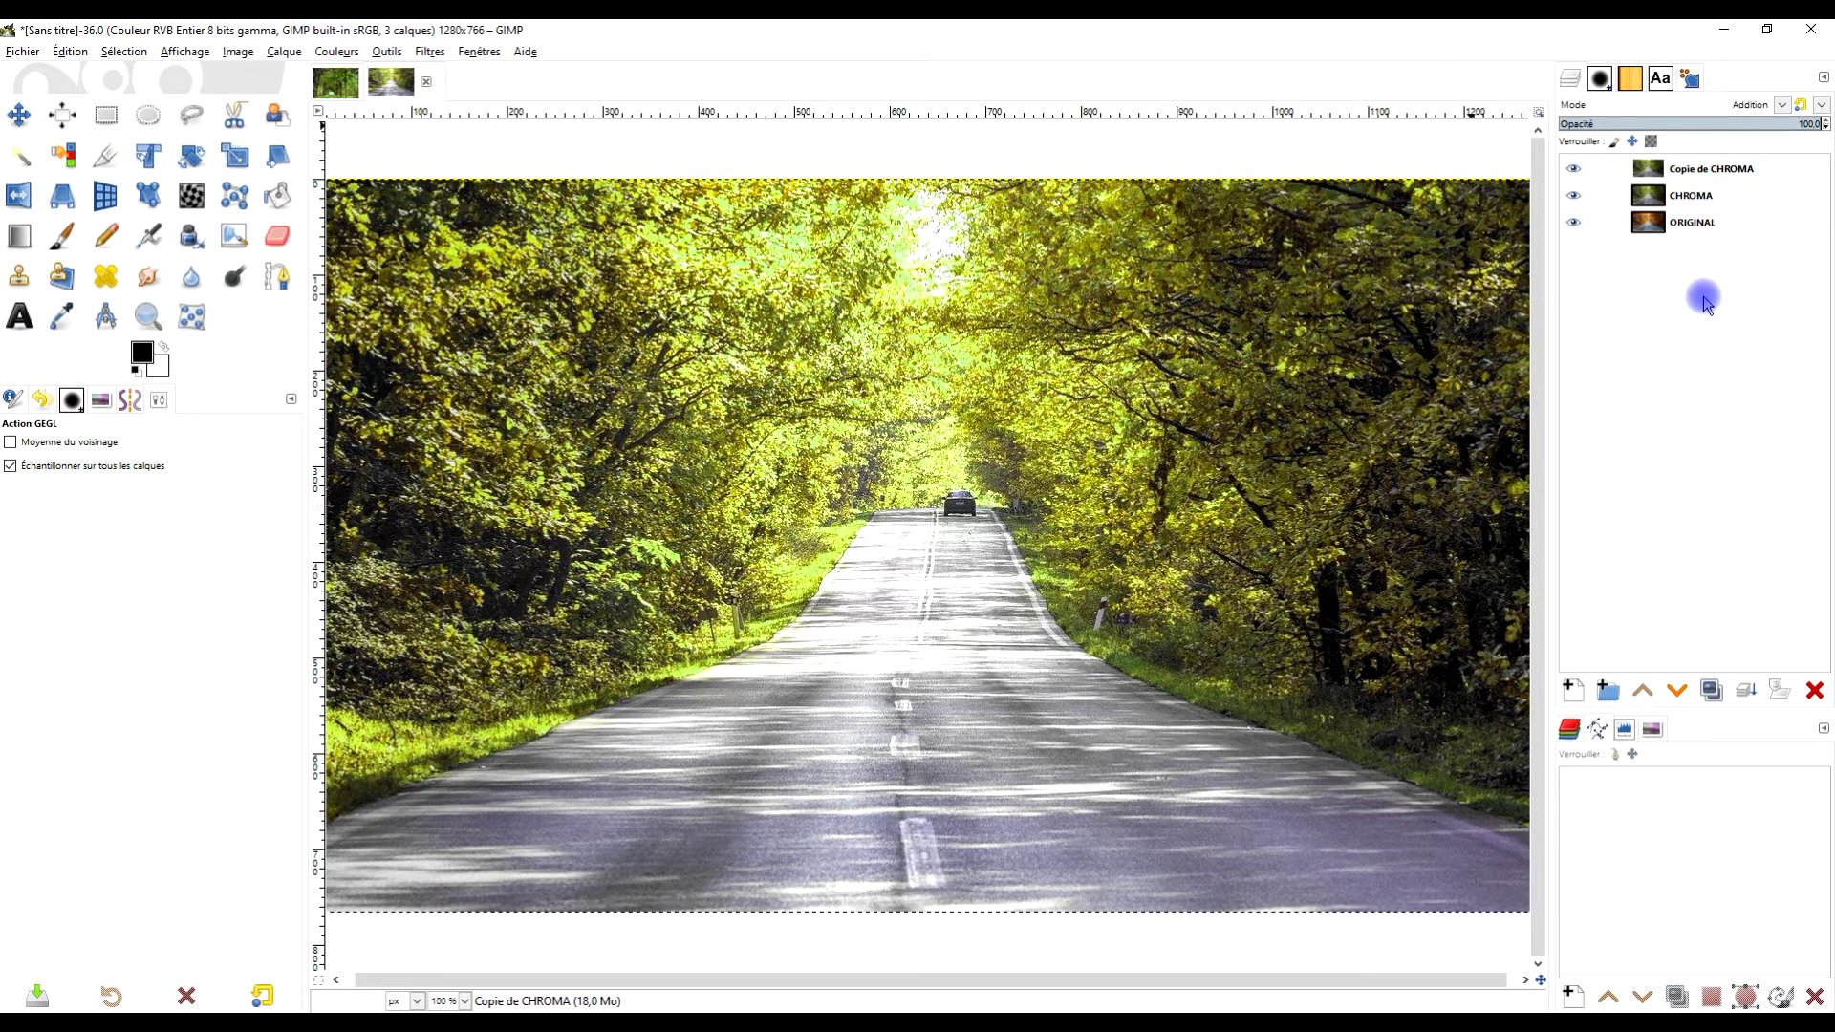
pyautogui.keyDown('shift'); pyautogui.click(1575, 223); pyautogui.keyUp('shift')
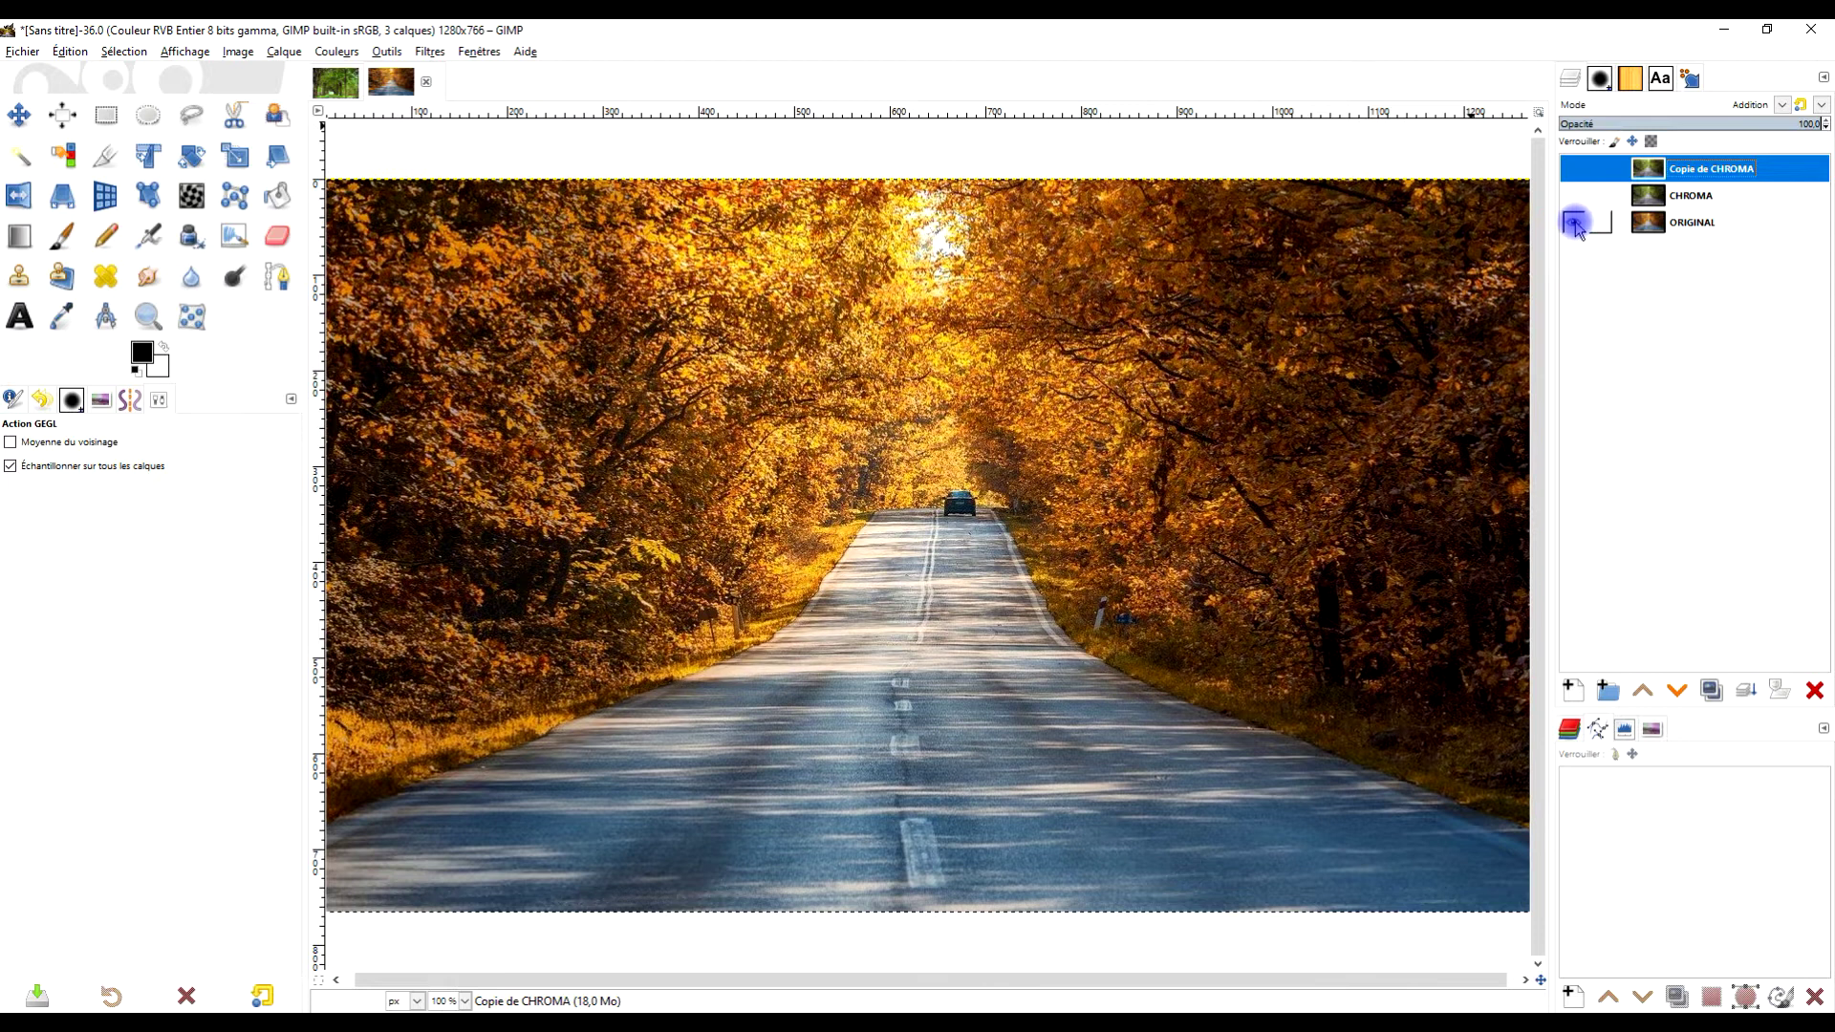
pyautogui.keyDown('shift'); pyautogui.click(1575, 223); pyautogui.keyUp('shift')
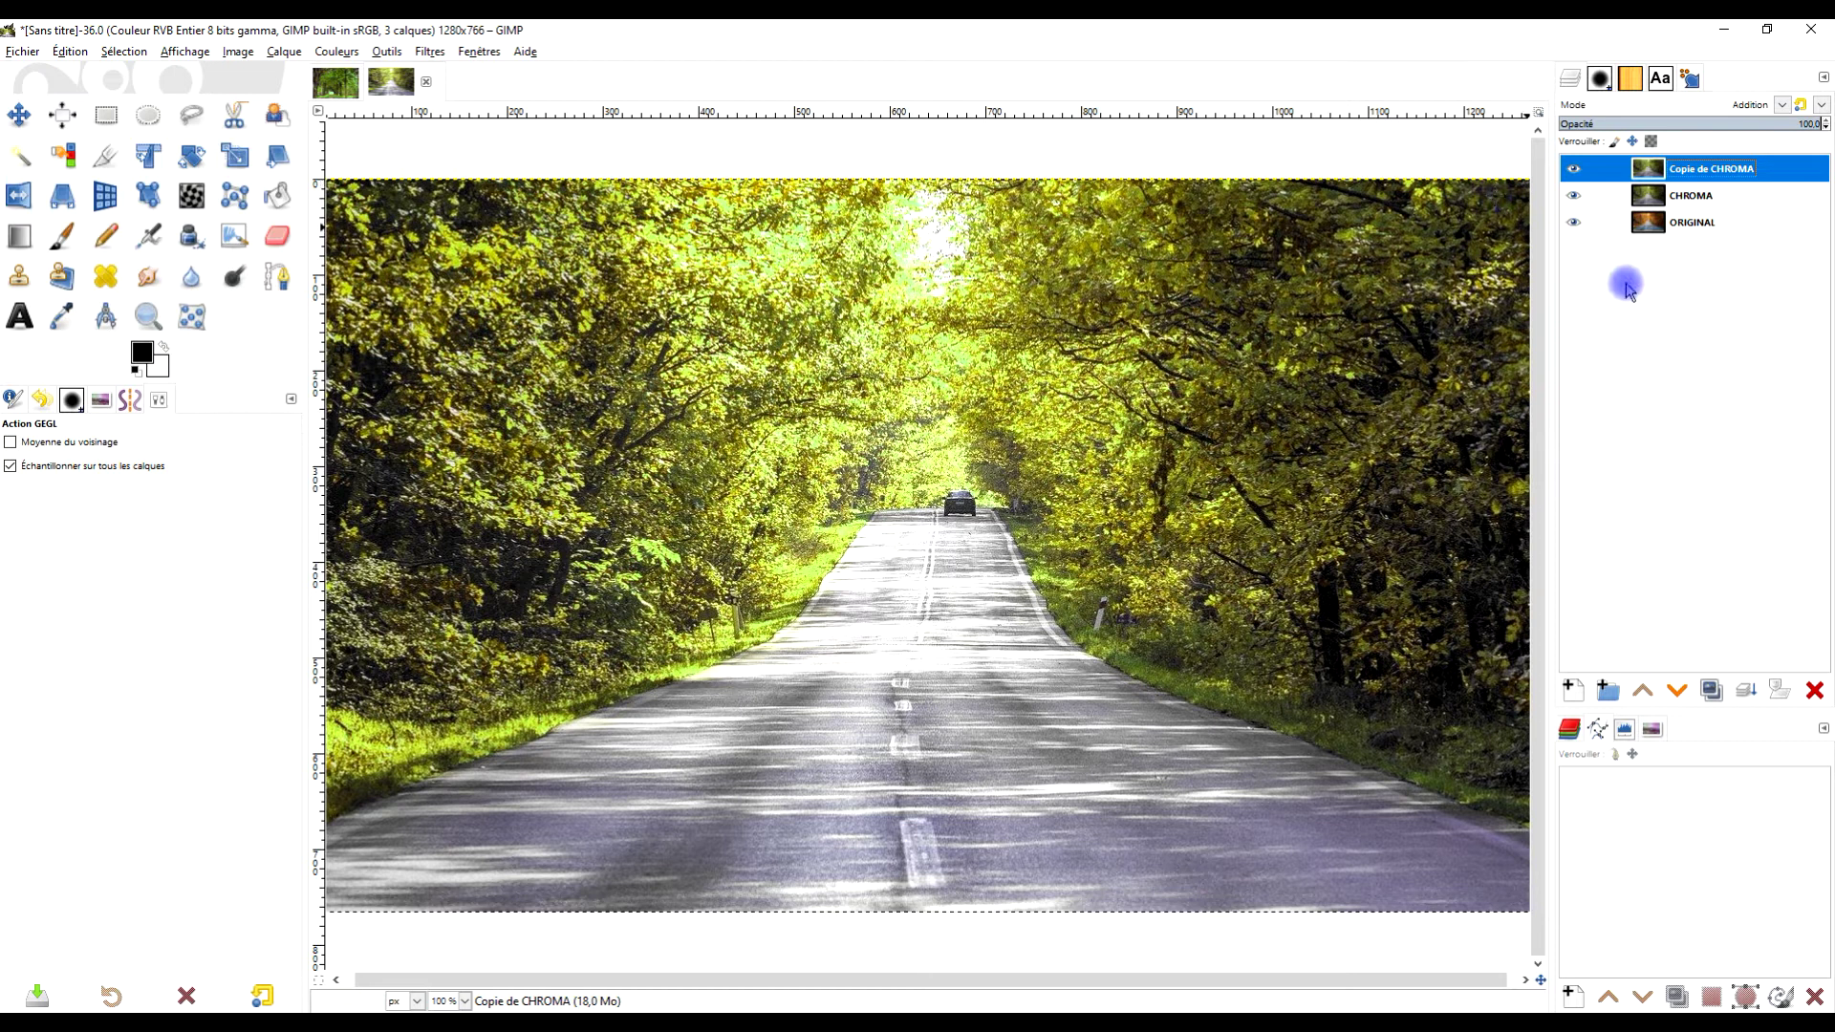
# - In the tree-lined path image, hide the TEINTE ET CHROMA layer and select the TEINTE ET SATURATION layer
pyautogui.click(336, 84)
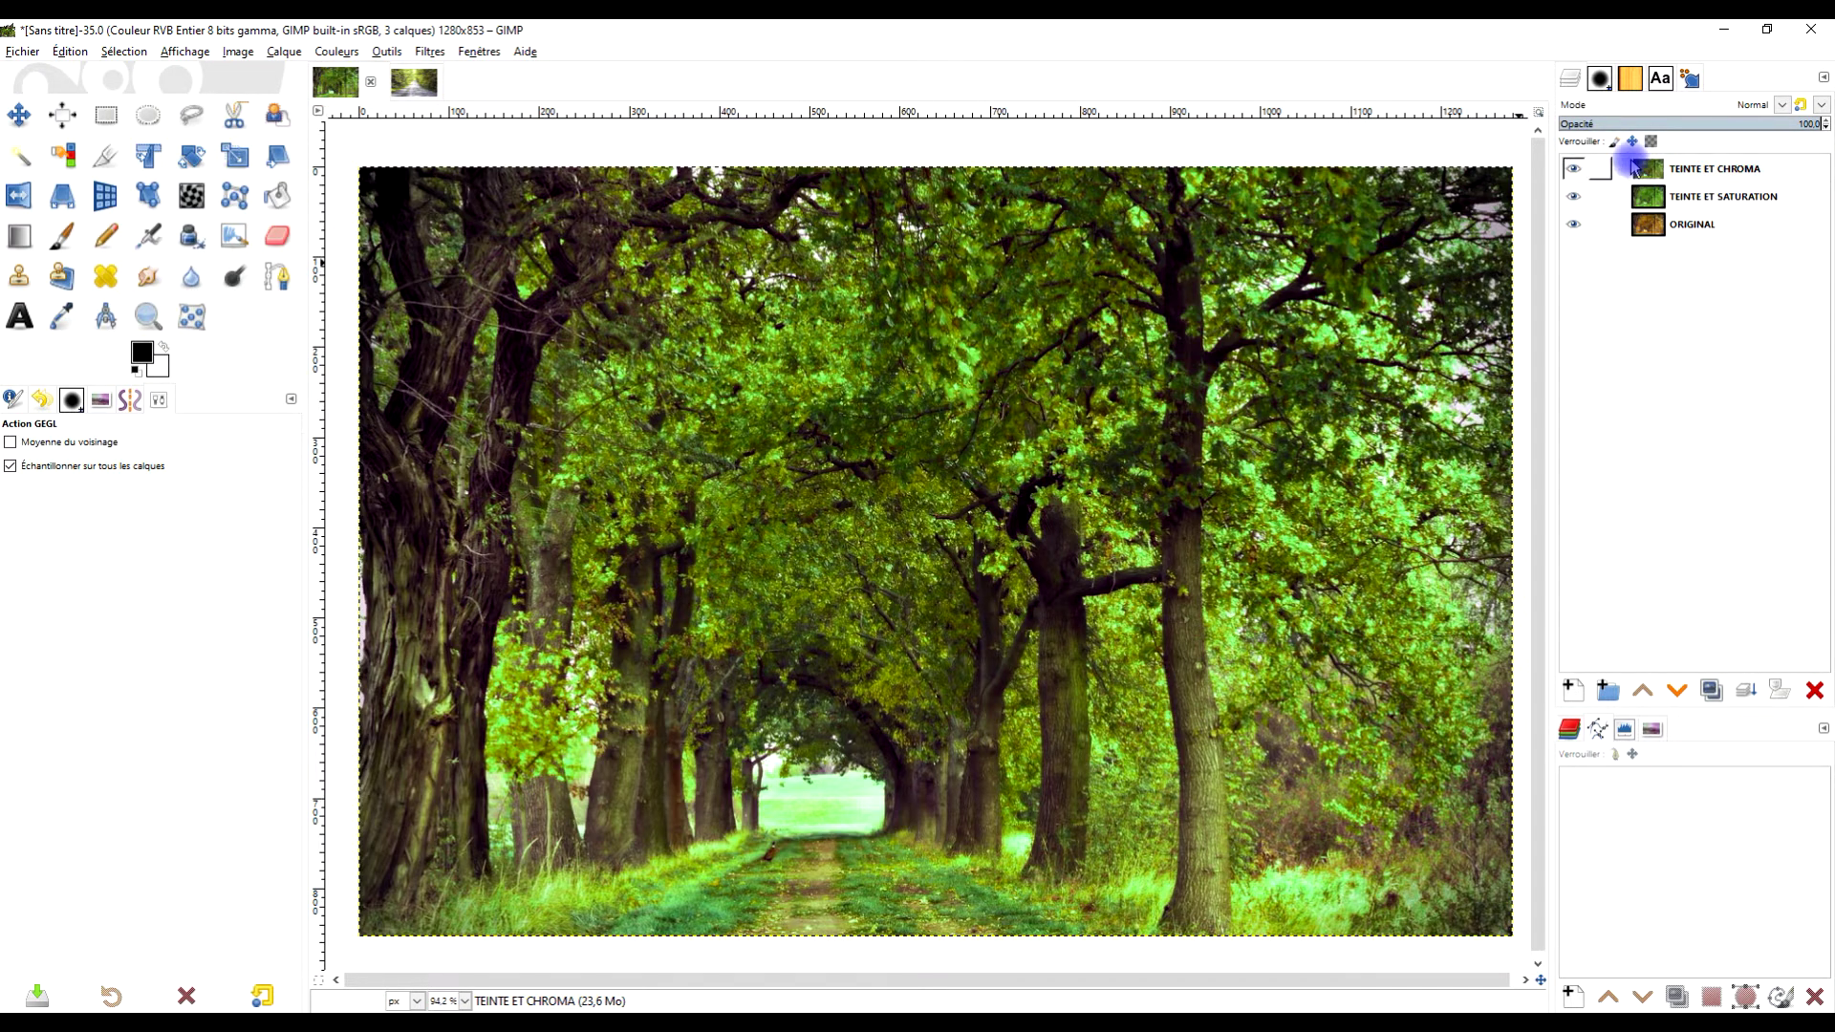
pyautogui.click(1762, 153)
pyautogui.click(1574, 170)
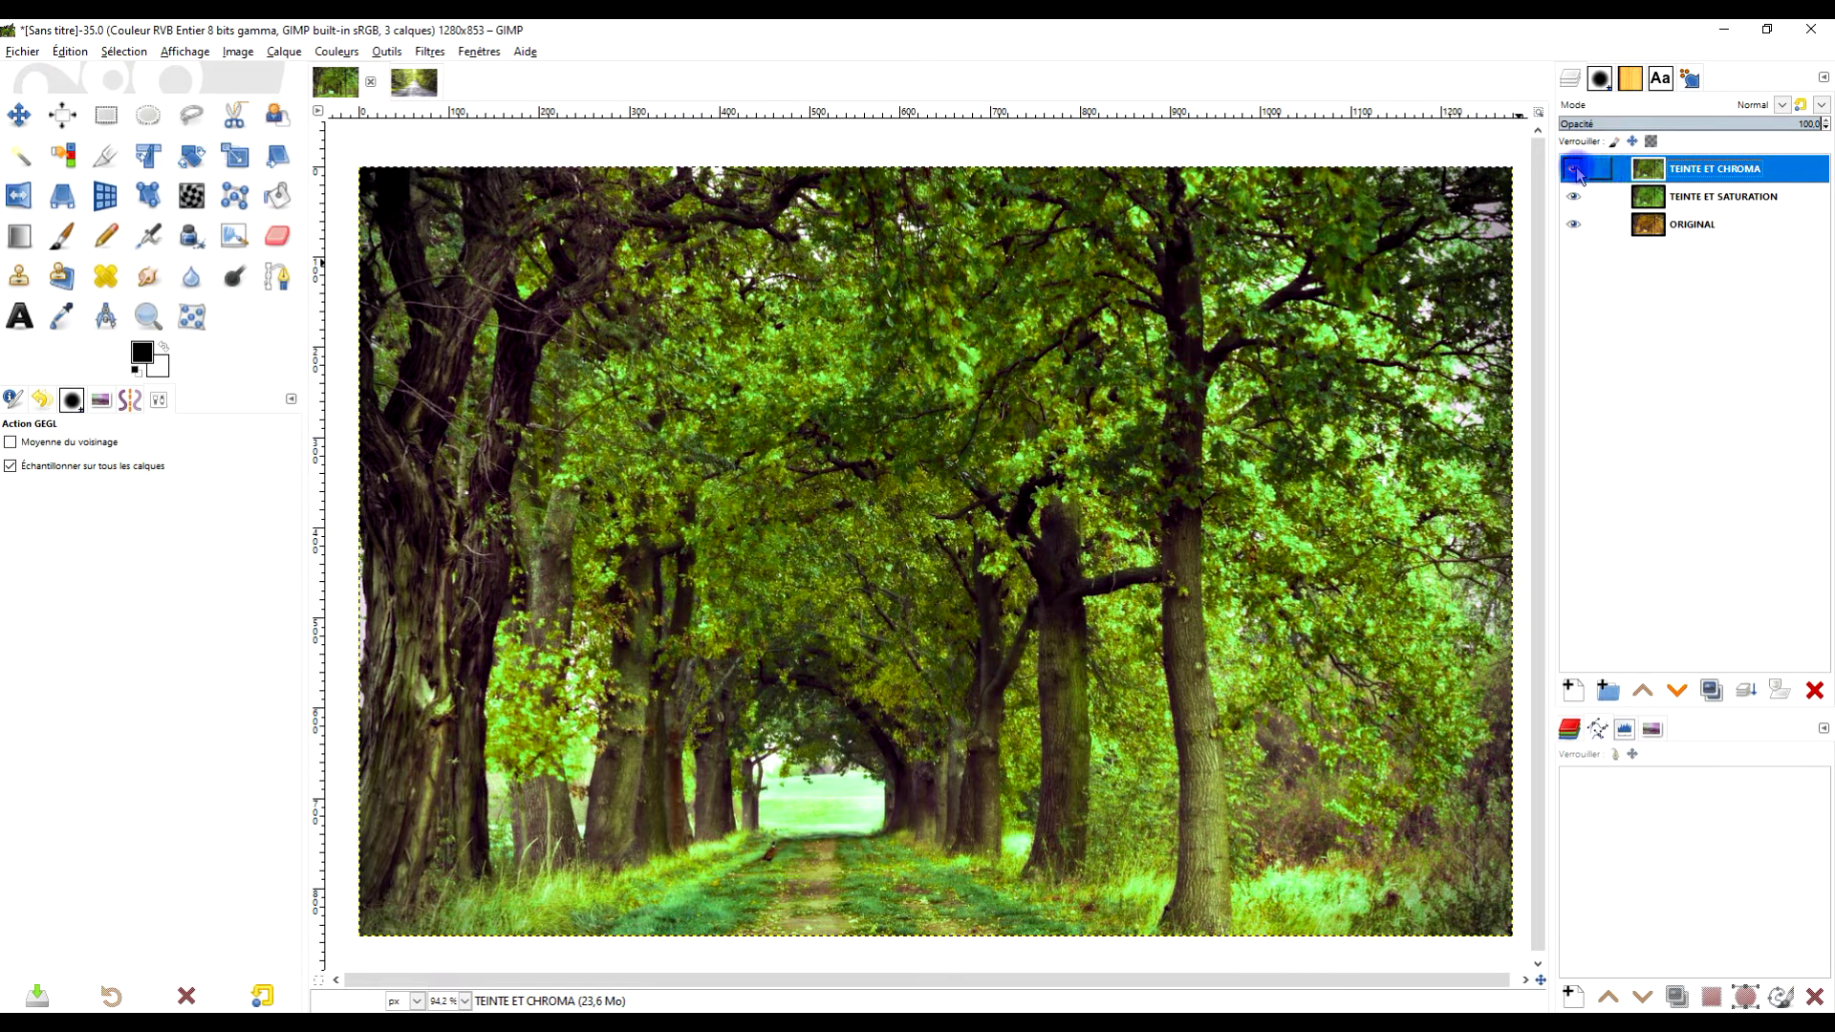
pyautogui.click(1720, 194)
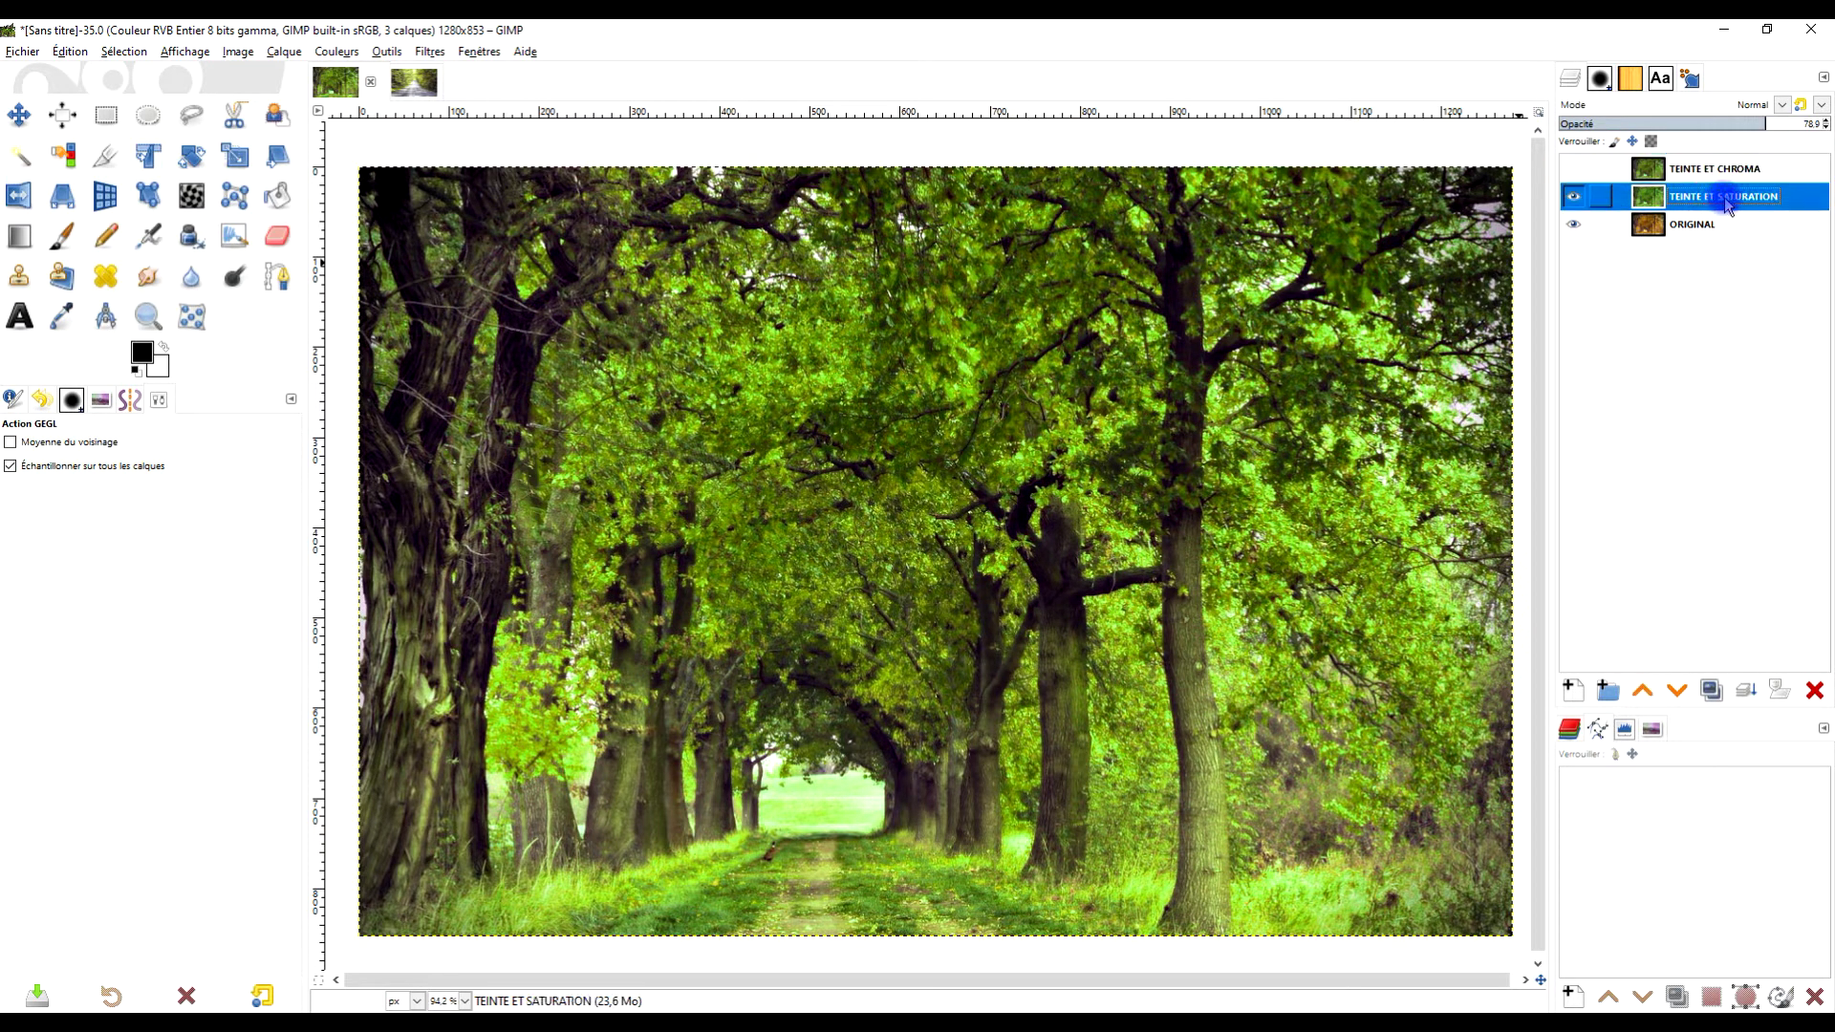
# - Lower the TEINTE ET SATURATION layer's opacity to 69.1 and on to about 59, comparing the result with the ORIGINAL layer
pyautogui.moveTo(1762, 124); pyautogui.dragTo(1754, 124)
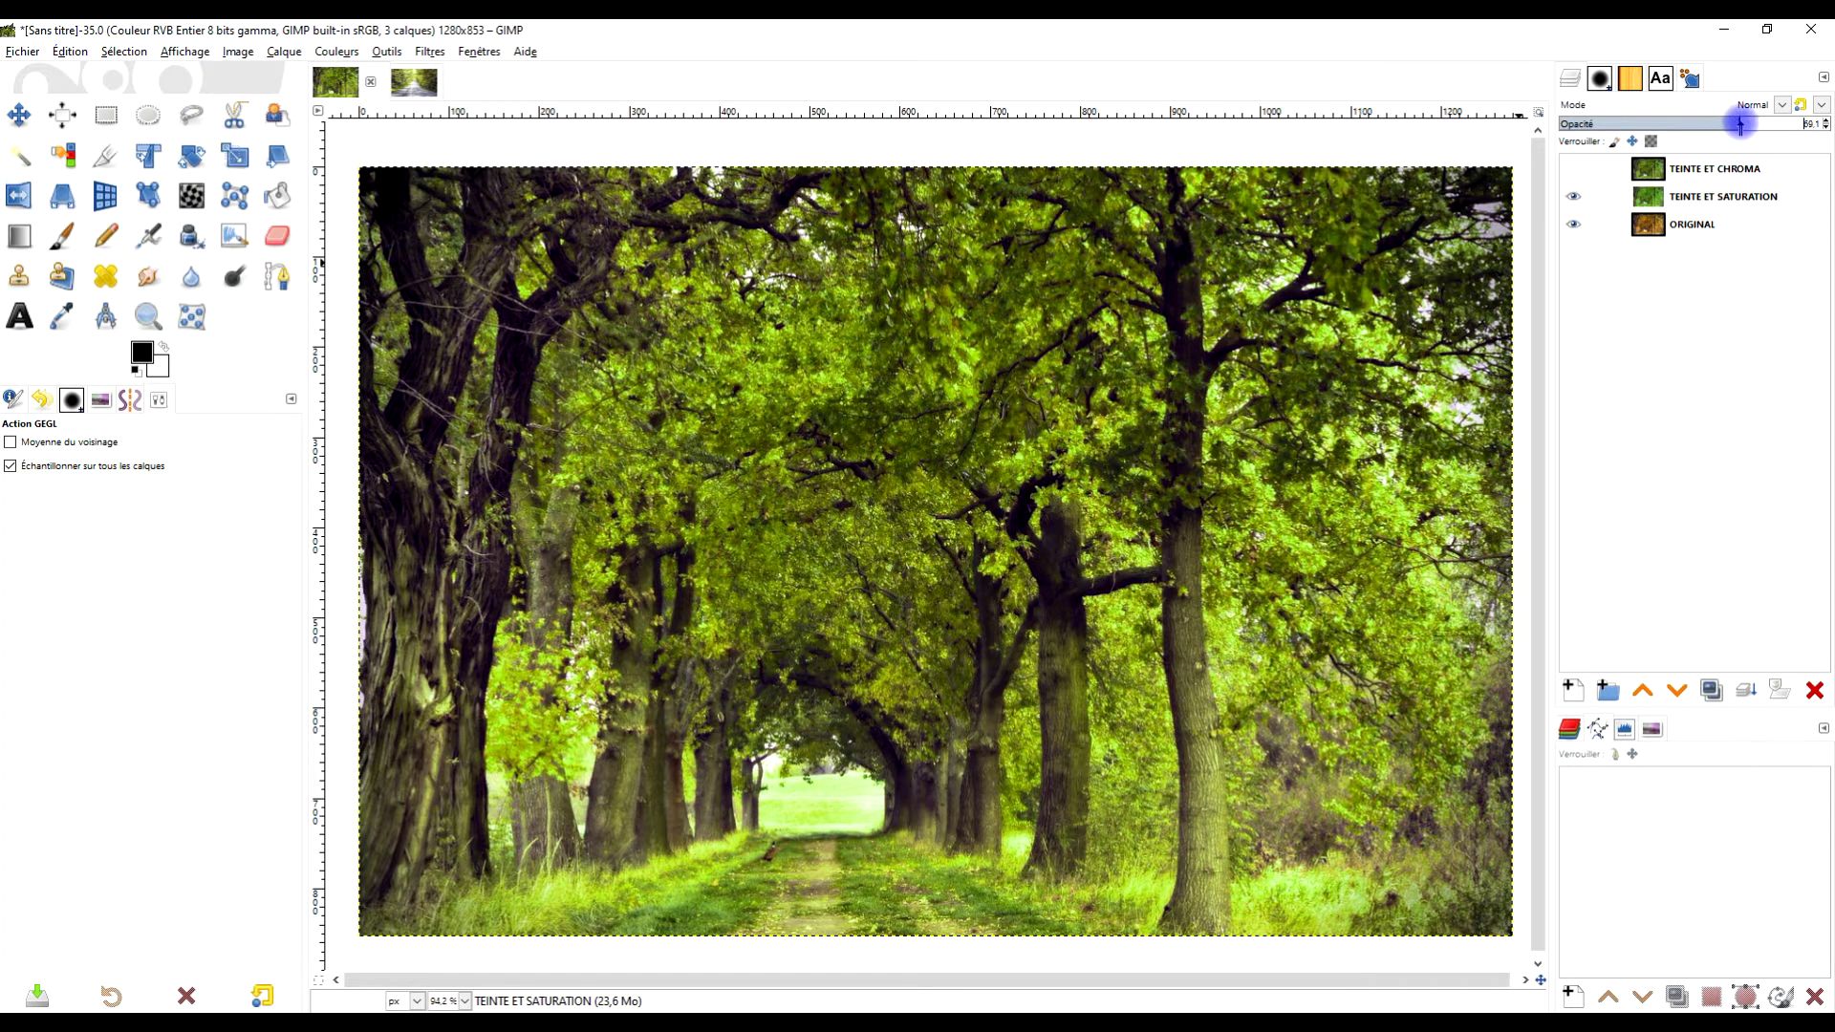
pyautogui.click(1574, 197)
pyautogui.click(1575, 197)
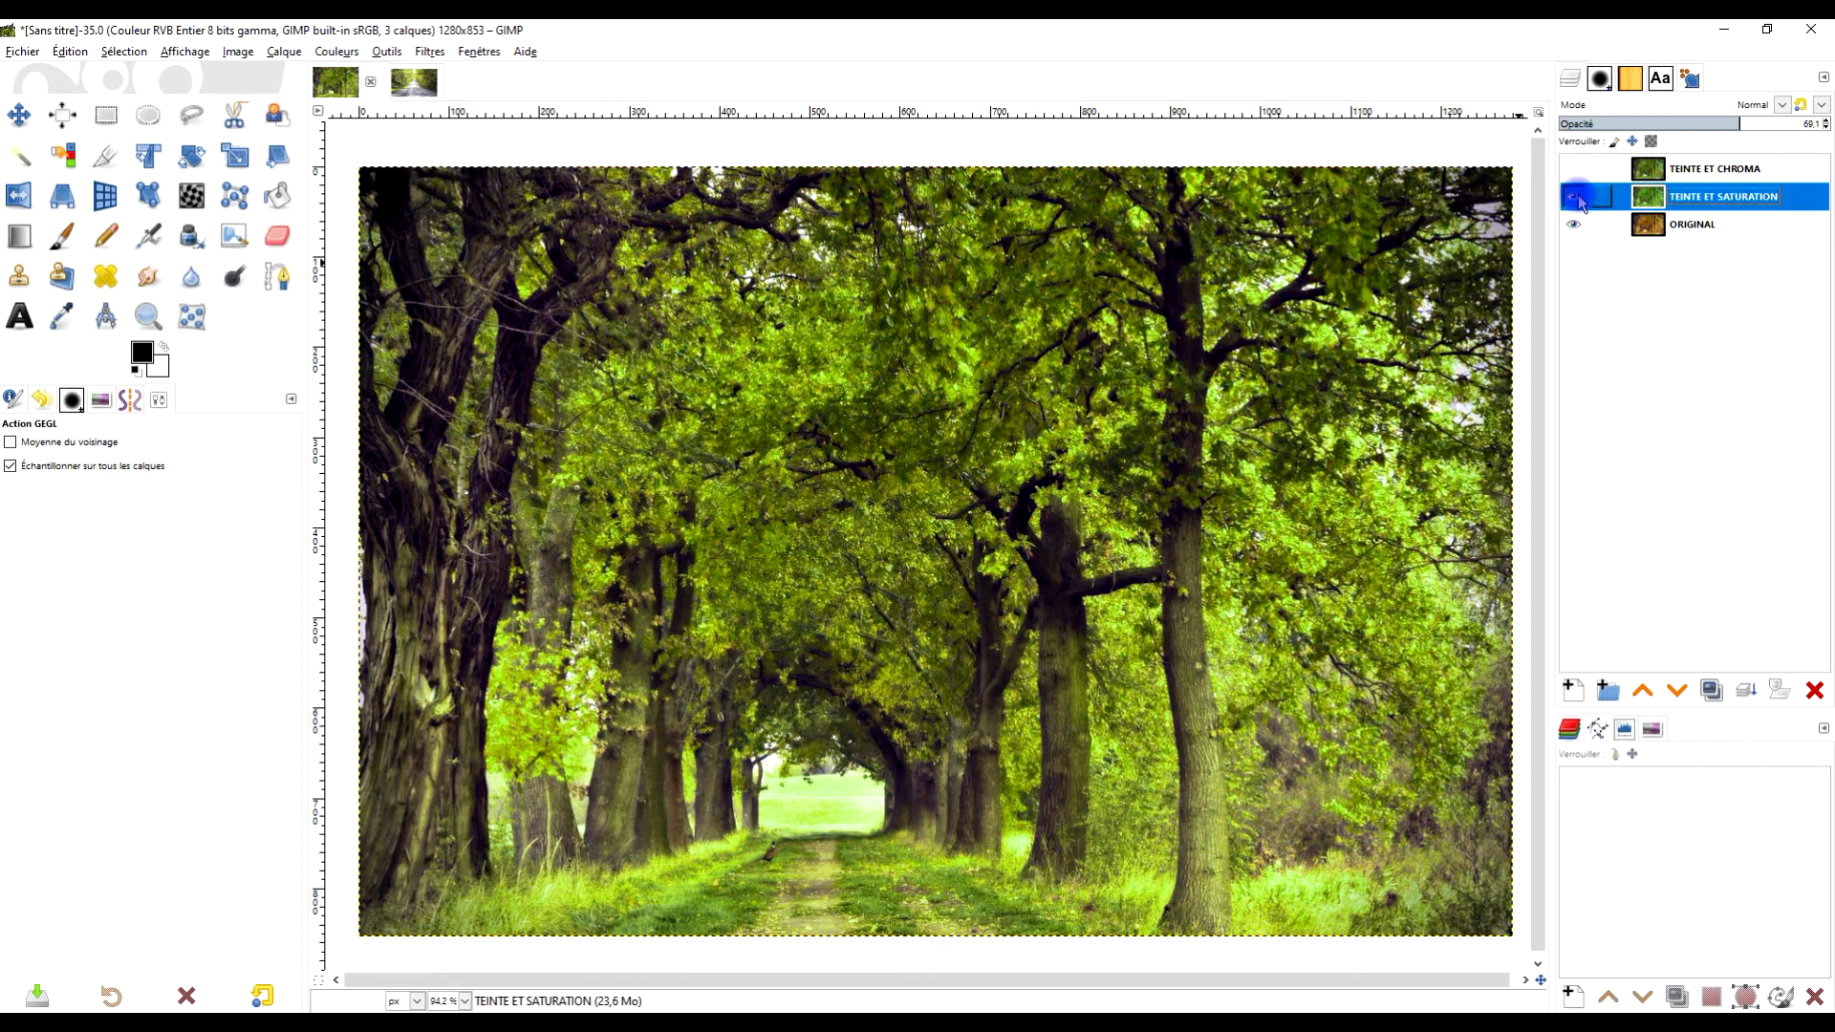
pyautogui.click(1732, 119)
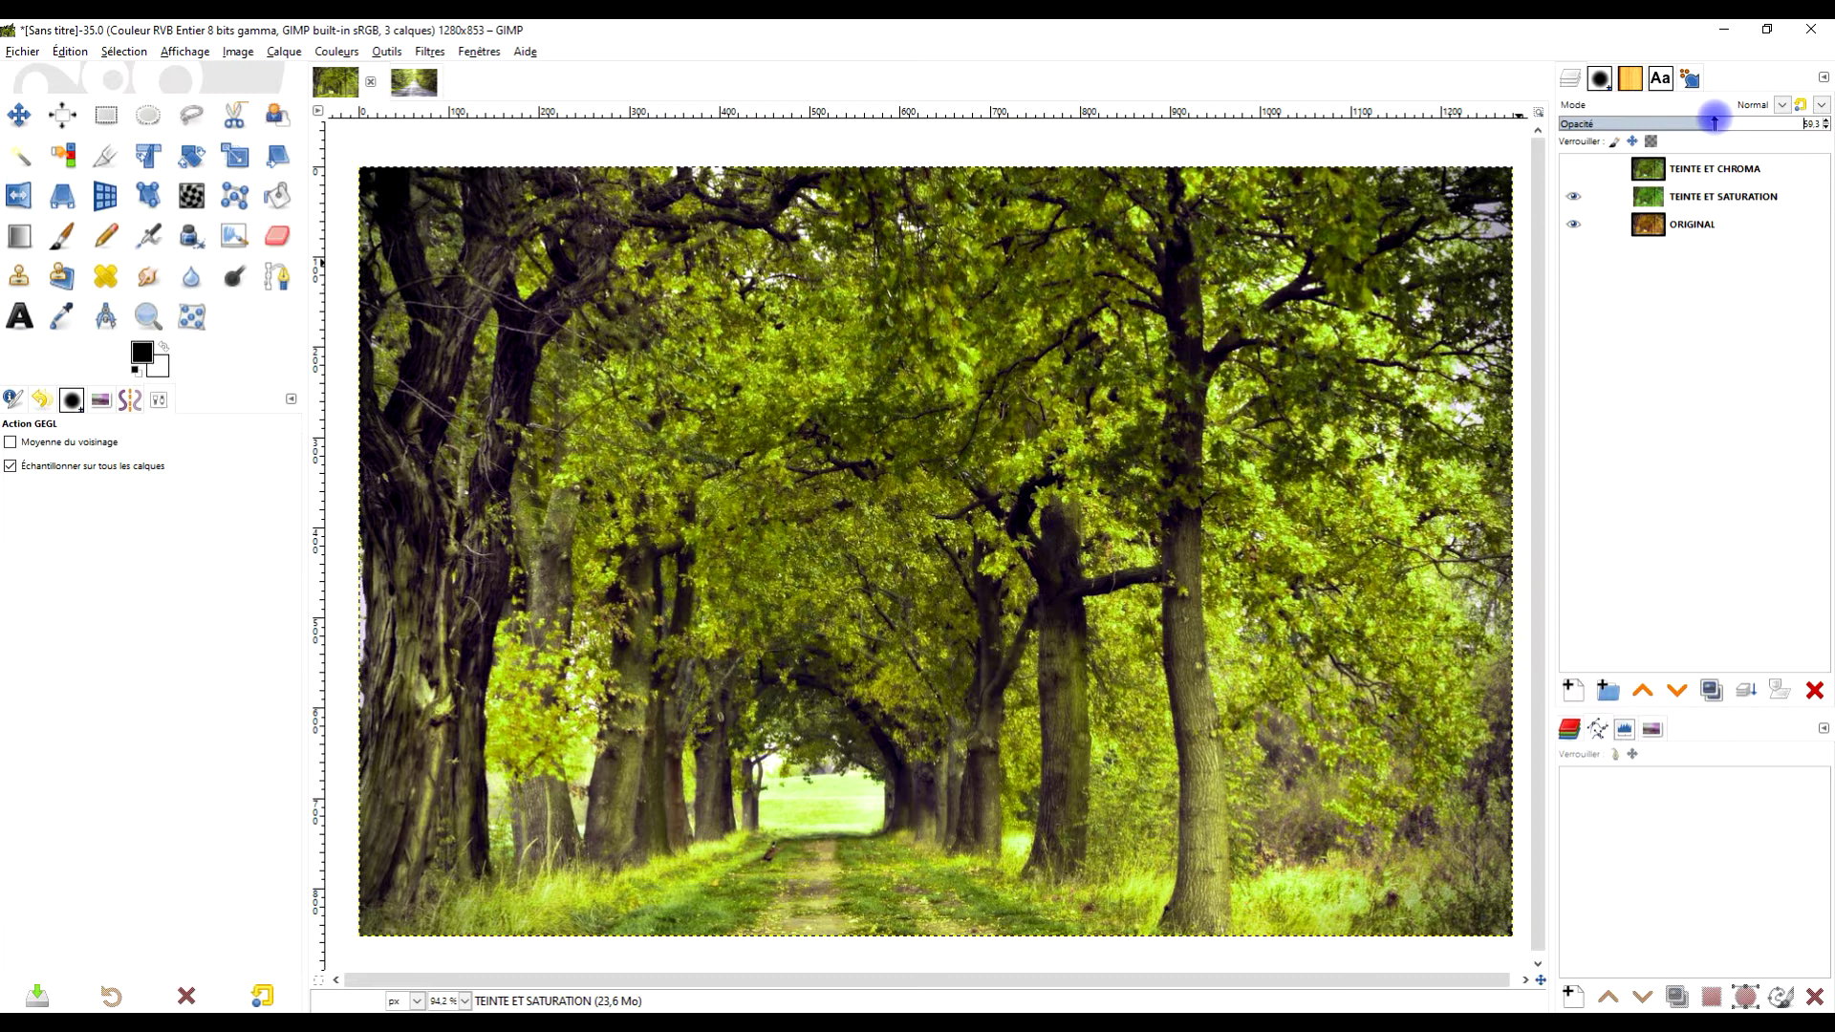
pyautogui.click(1575, 197)
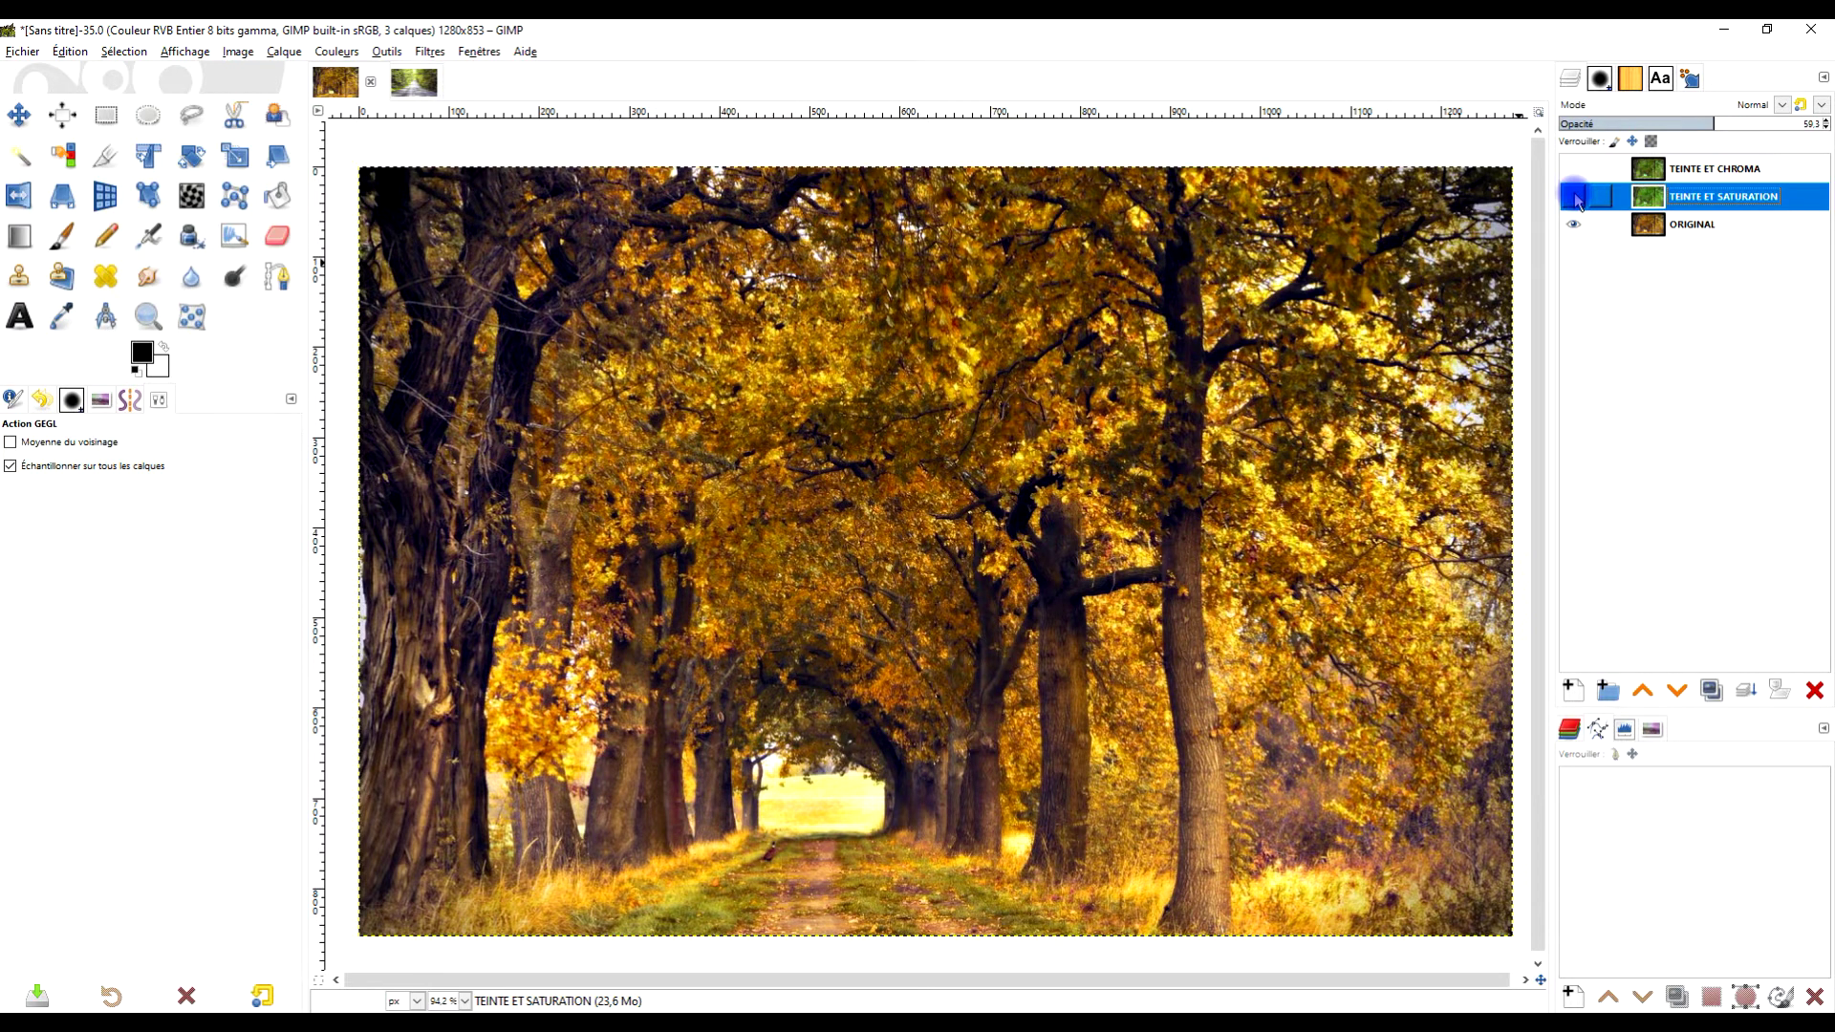
pyautogui.click(1575, 197)
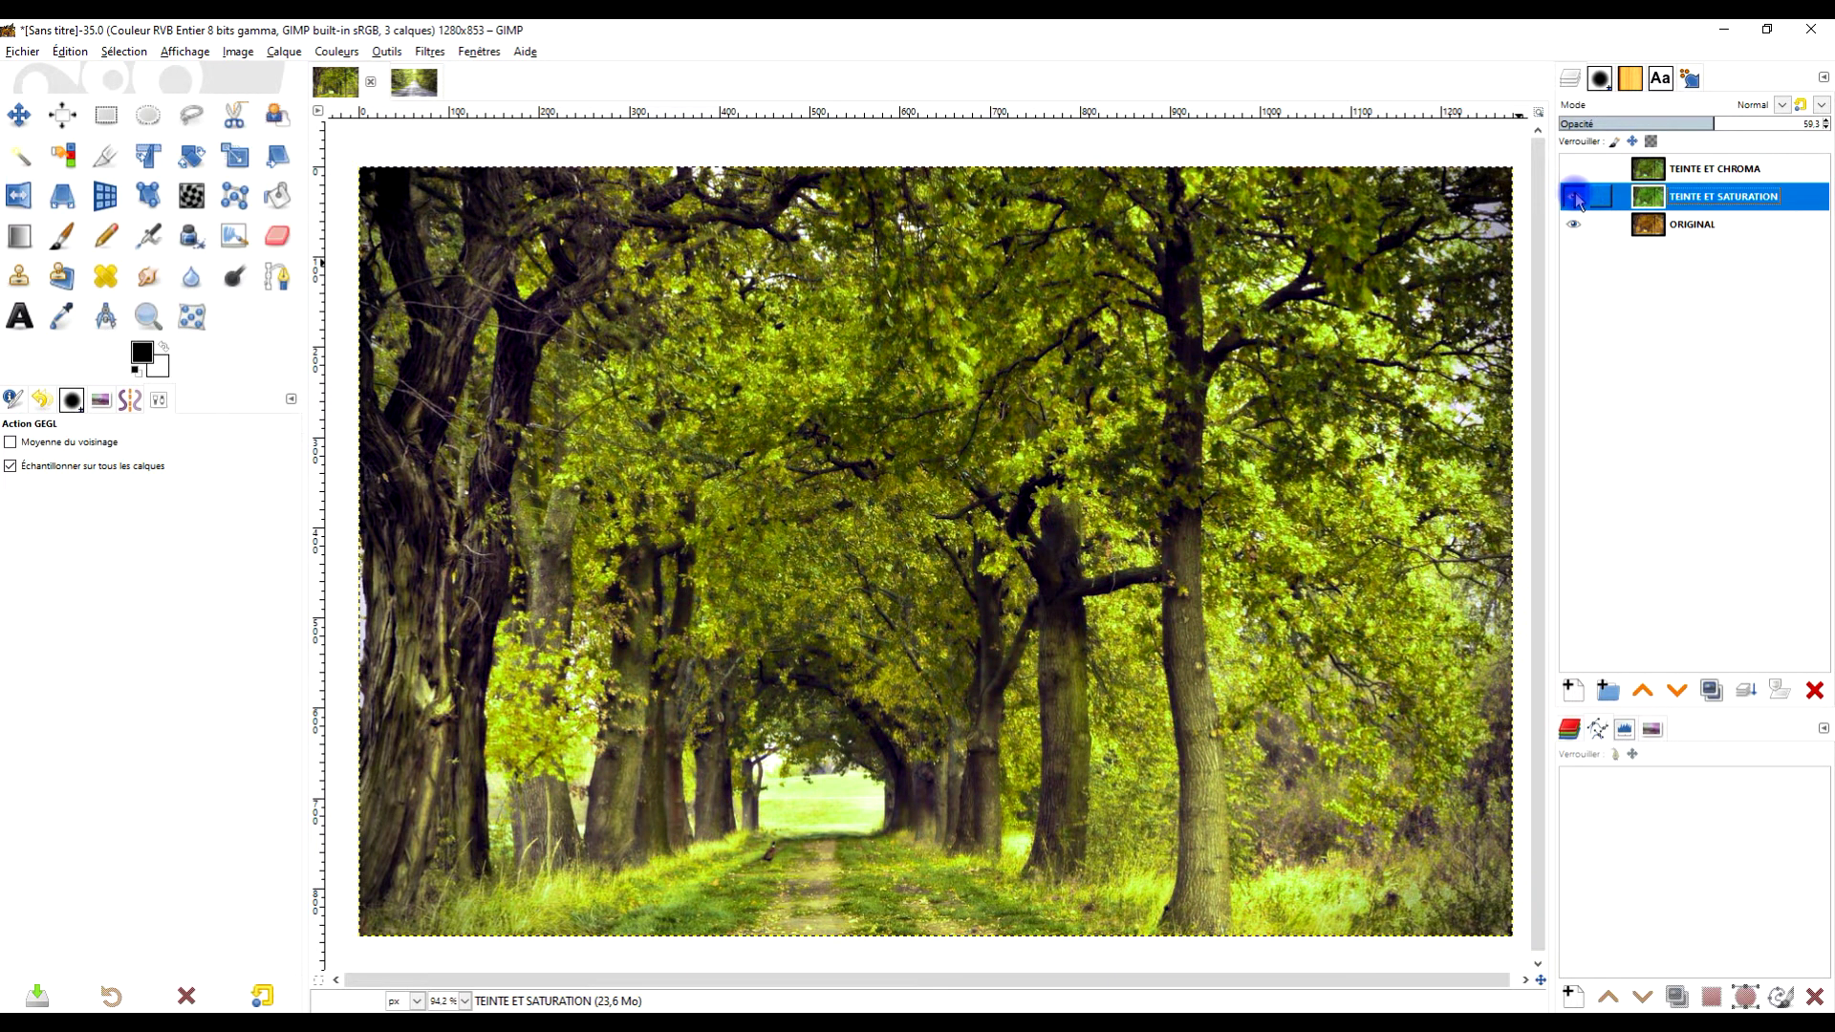
# - Show the TEINTE ET CHROMA layer again and test a reduced opacity on it before restoring 100
pyautogui.click(1575, 170)
pyautogui.click(1718, 125)
pyautogui.click(1699, 169)
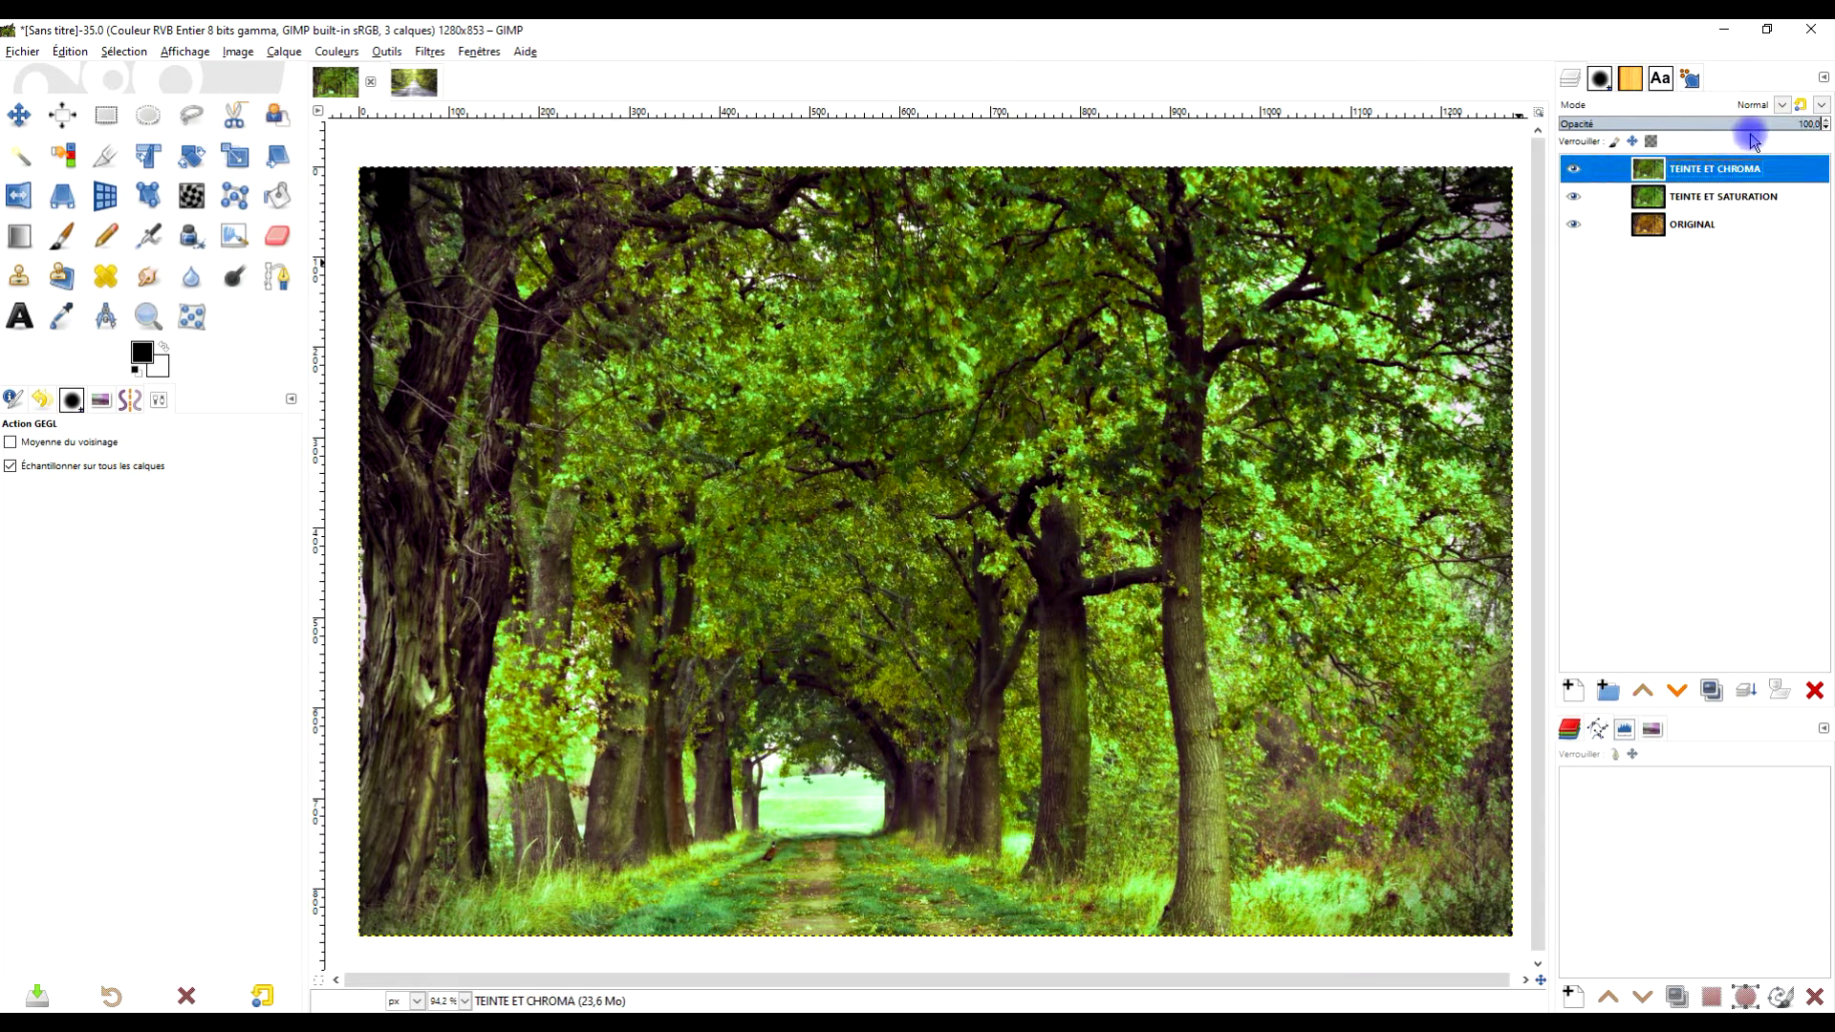
pyautogui.moveTo(1763, 120); pyautogui.dragTo(1742, 122)
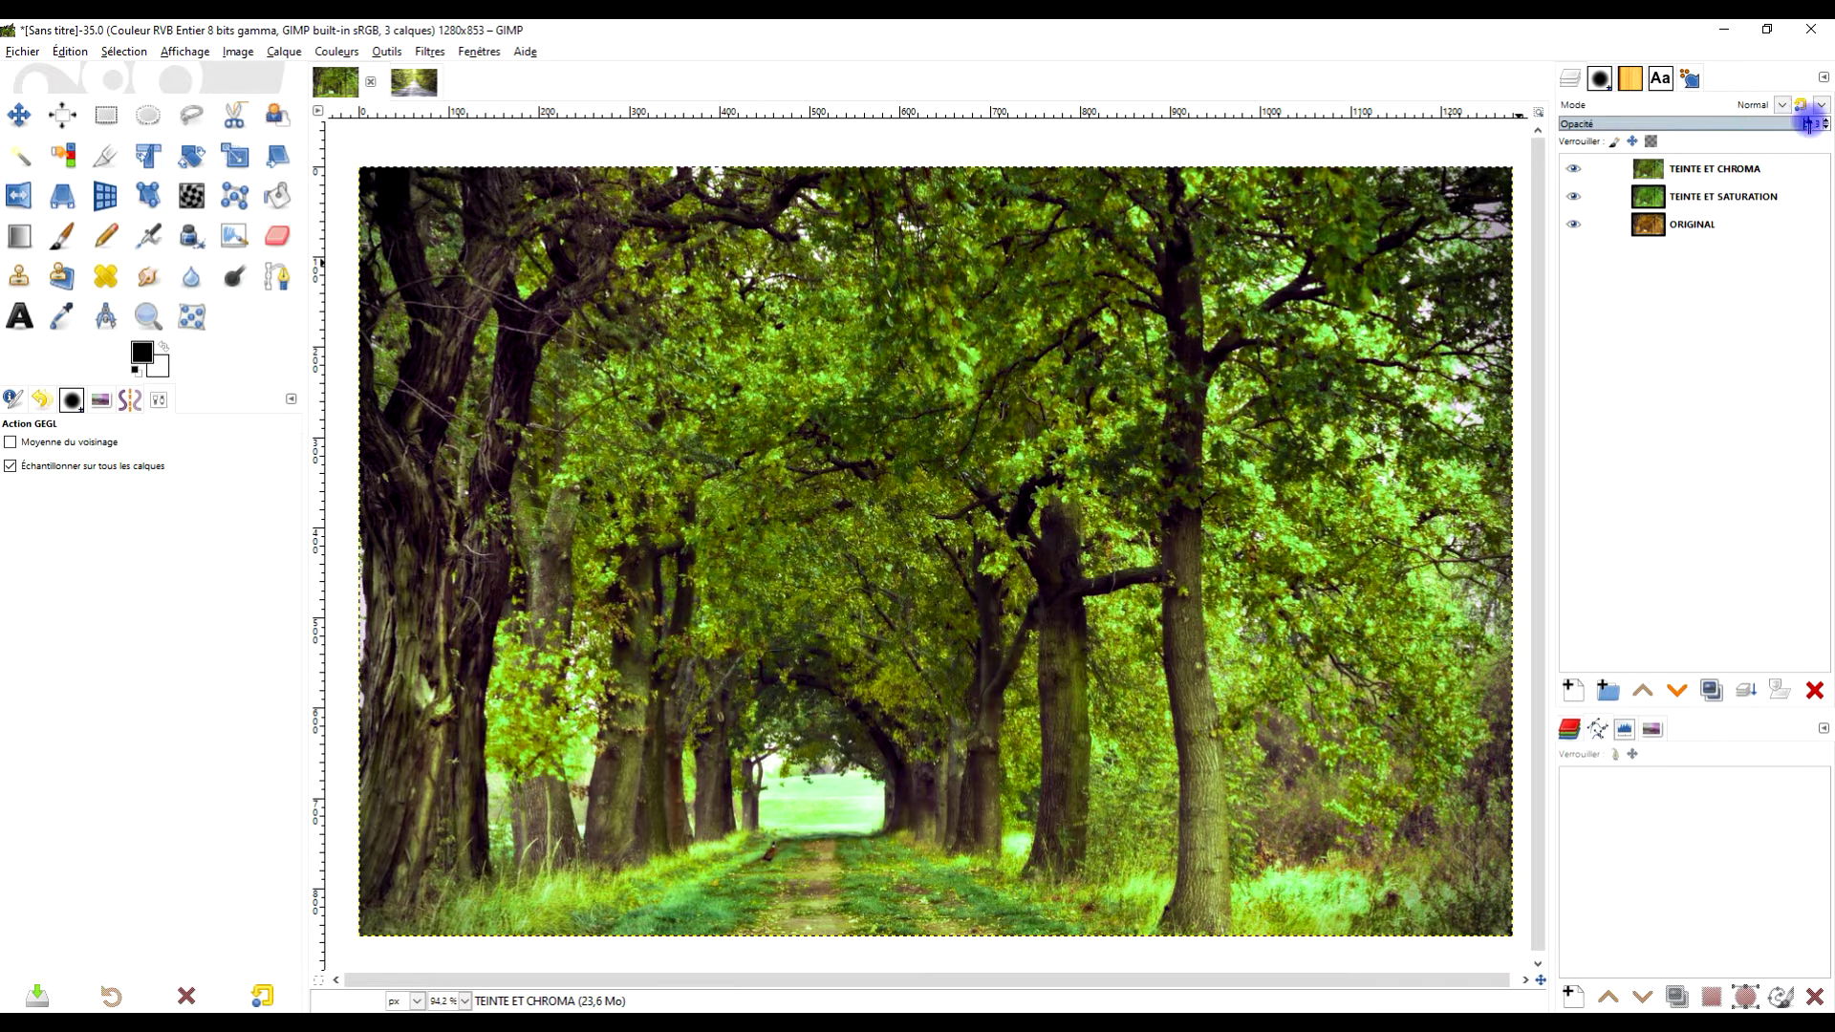
# - Return to the road photo and compare it with and without the CHROMA layer copy in Addition mode
pyautogui.click(429, 82)
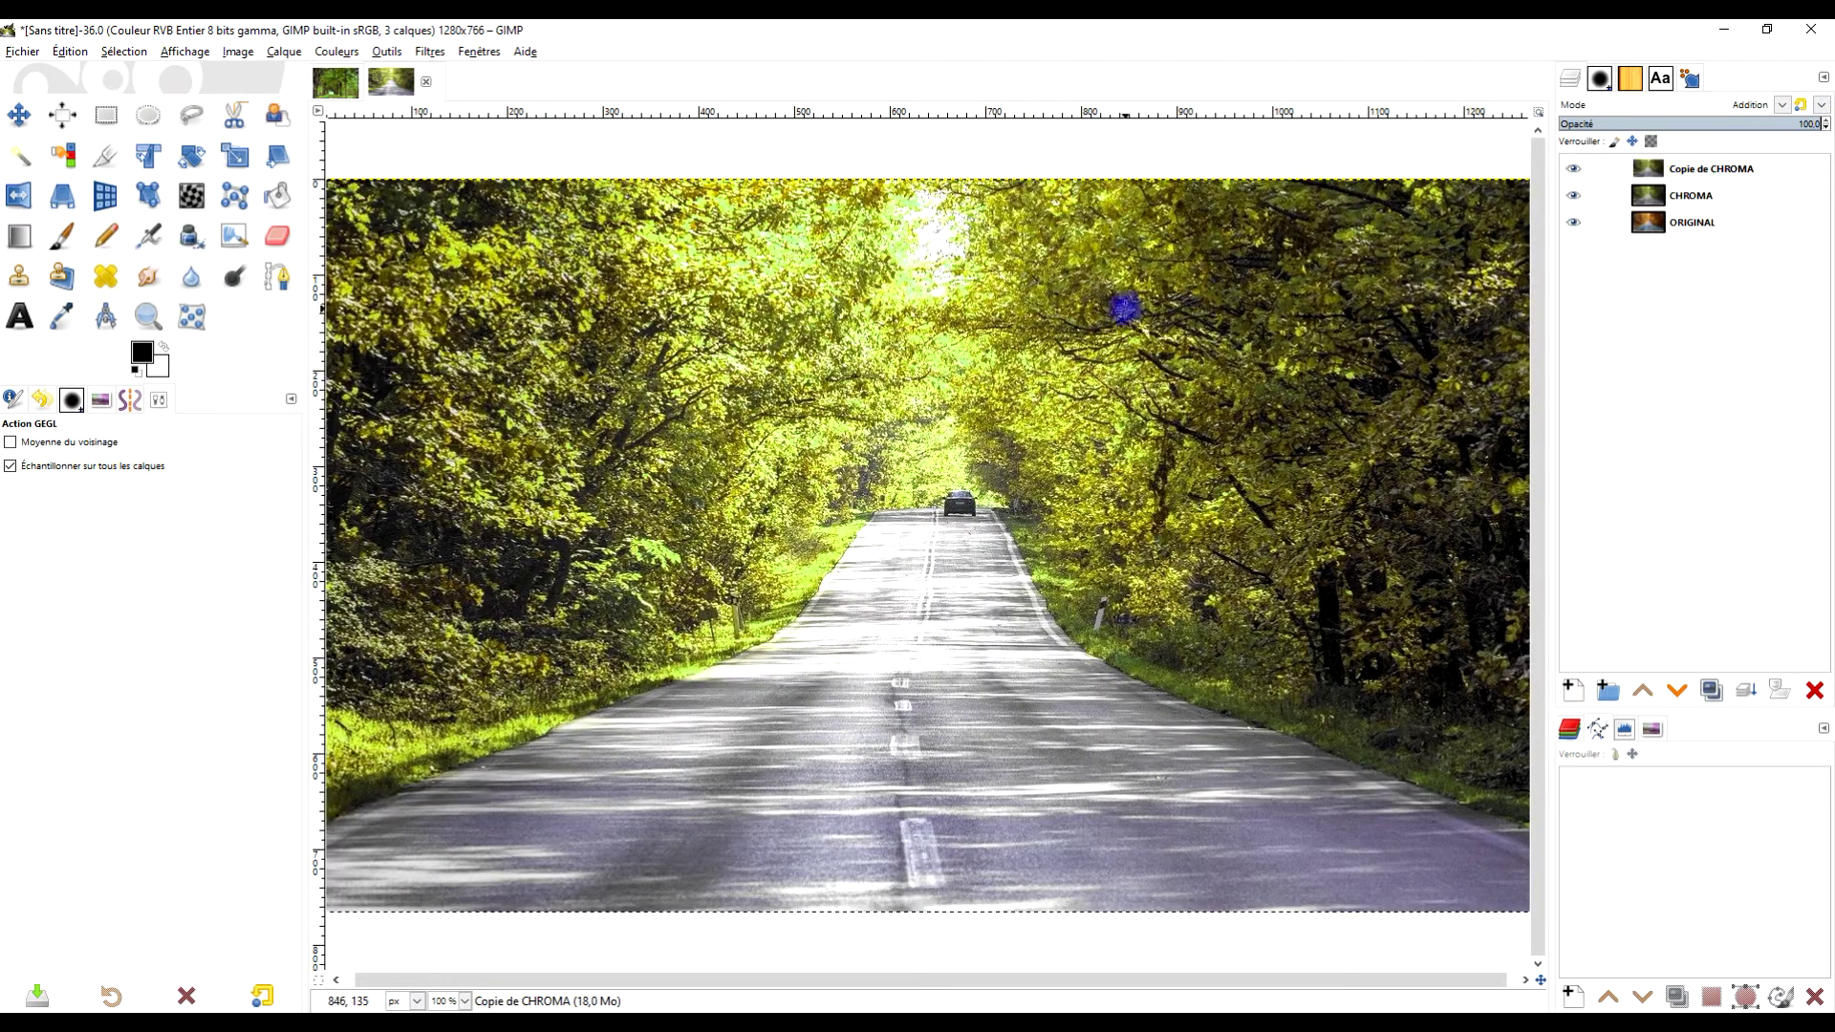
pyautogui.click(1693, 173)
pyautogui.click(1696, 195)
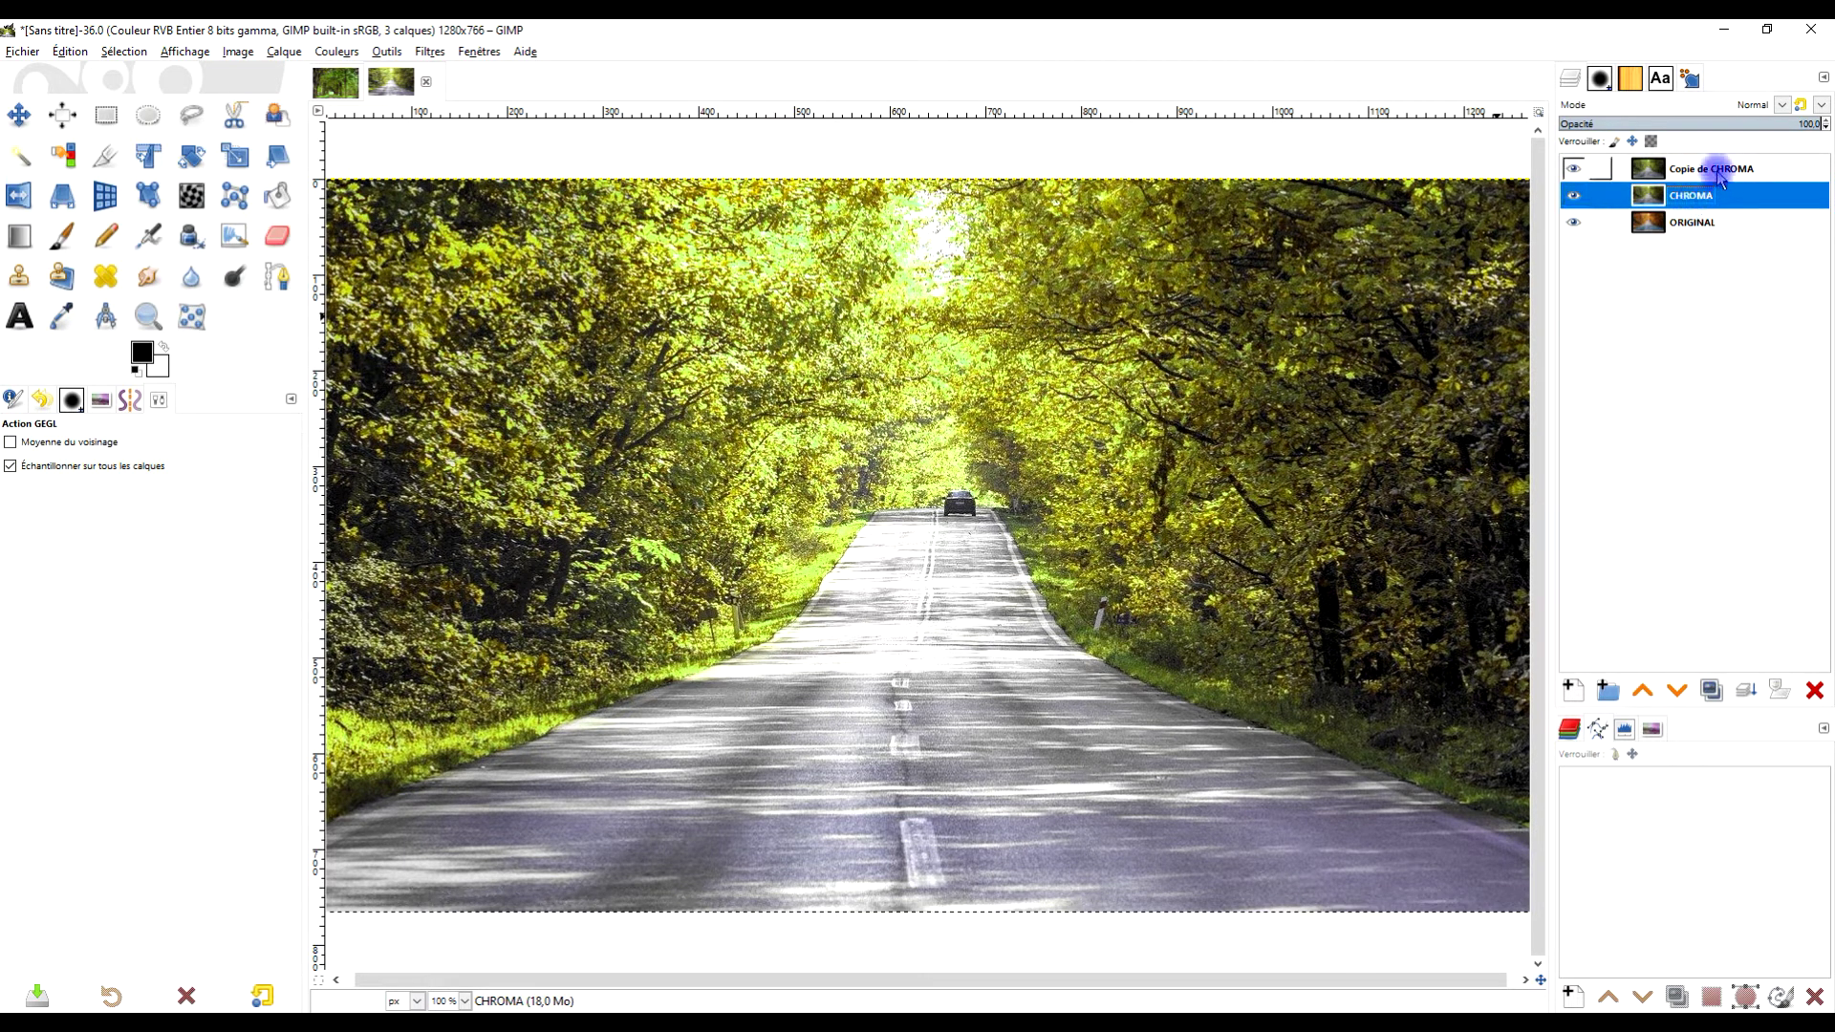
pyautogui.click(1711, 169)
pyautogui.click(1777, 104)
pyautogui.click(1625, 364)
pyautogui.click(1572, 170)
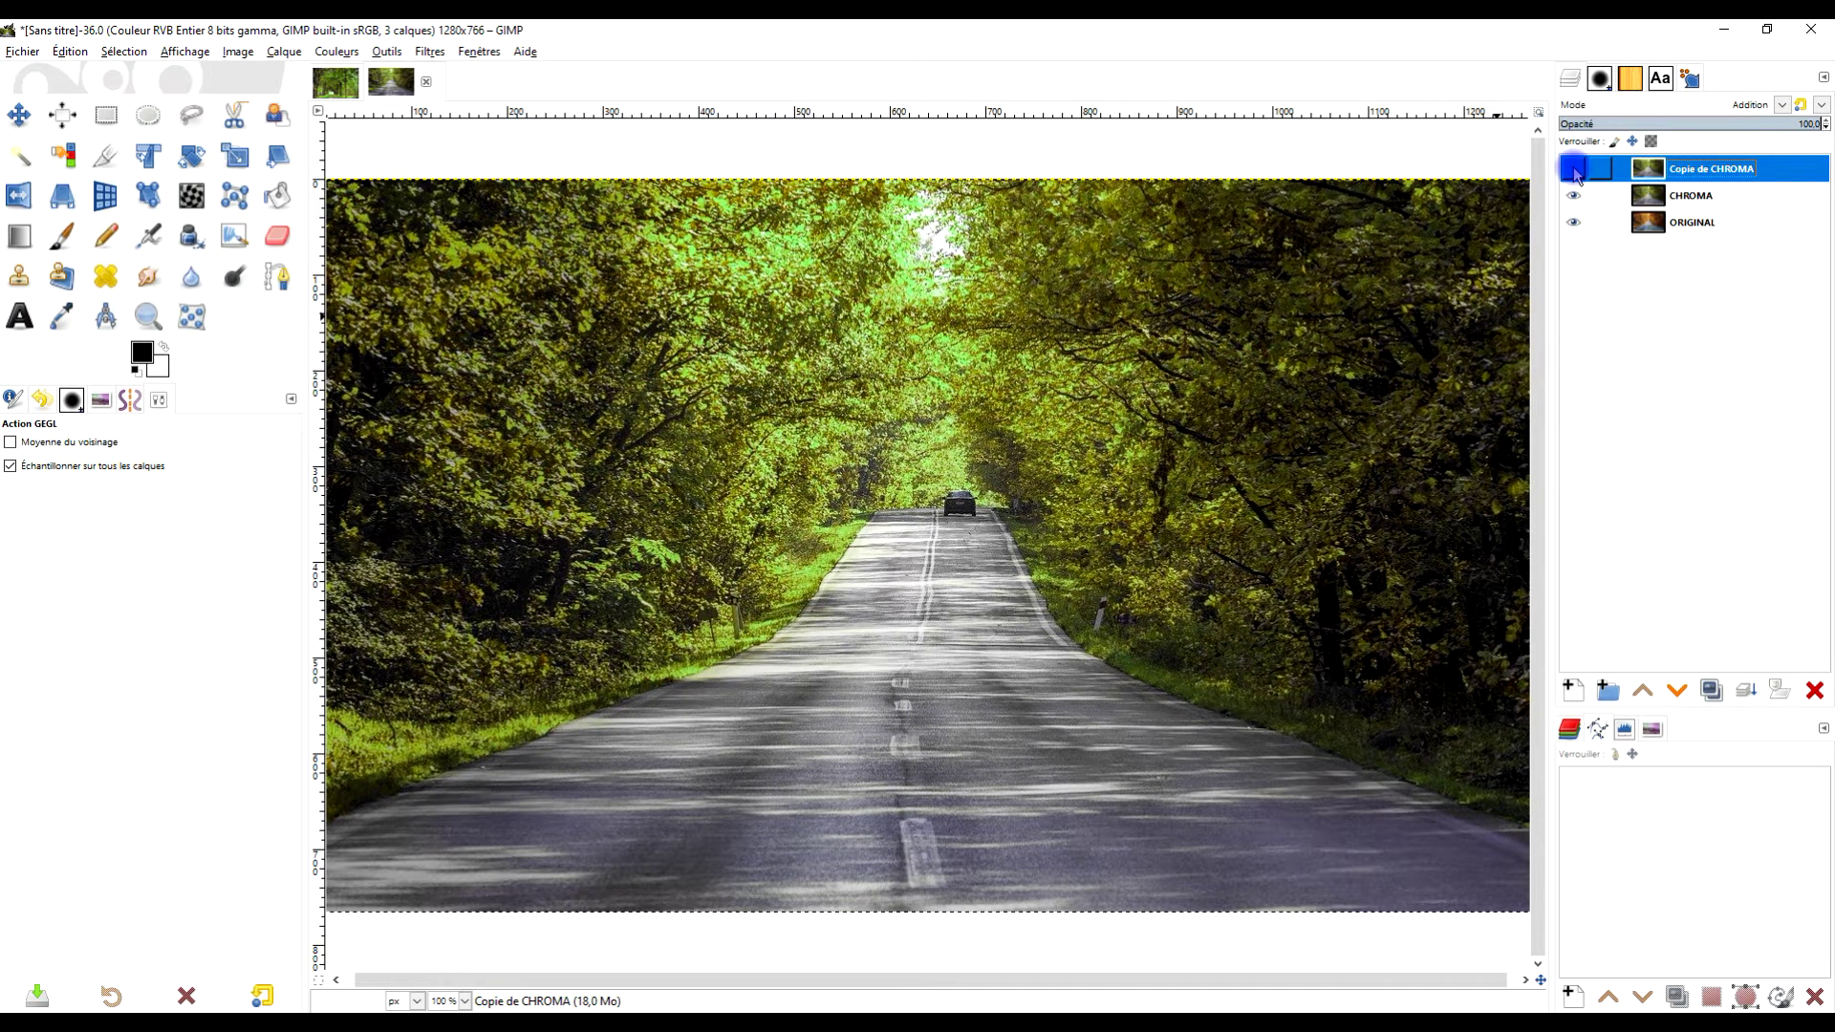
pyautogui.click(1573, 170)
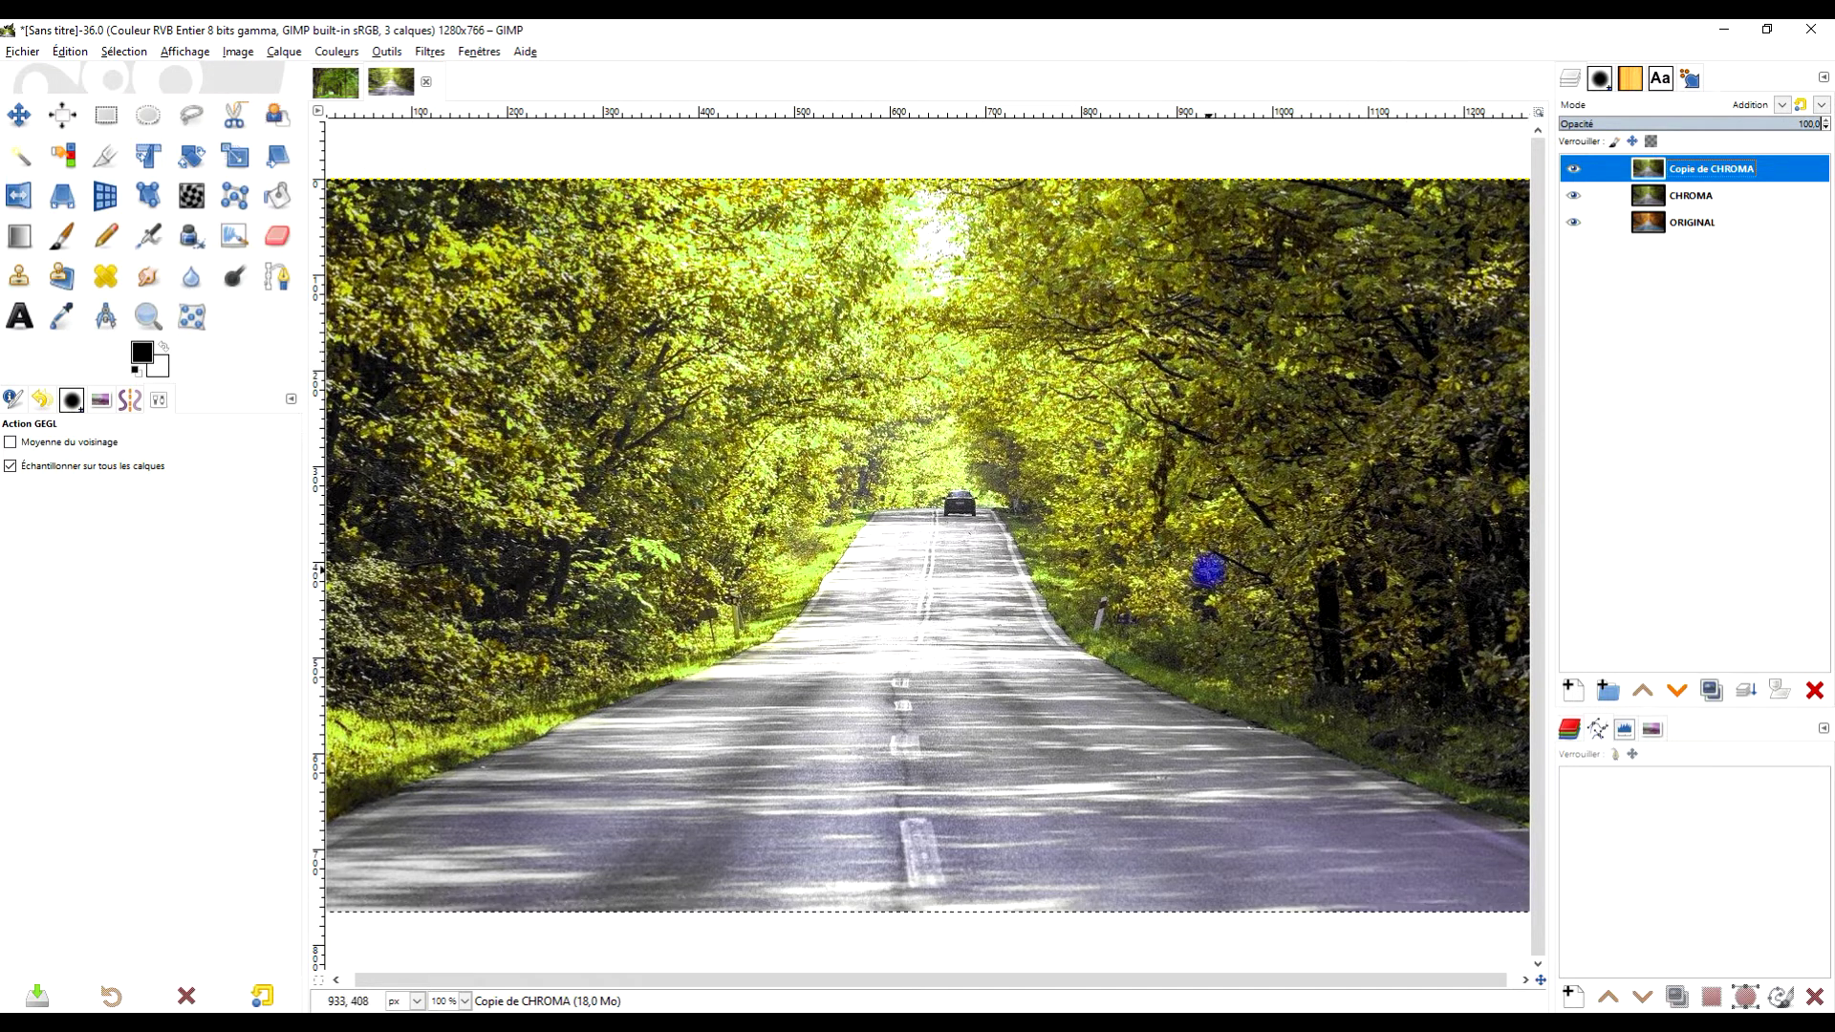
pyautogui.scroll(-2, 1206, 567)
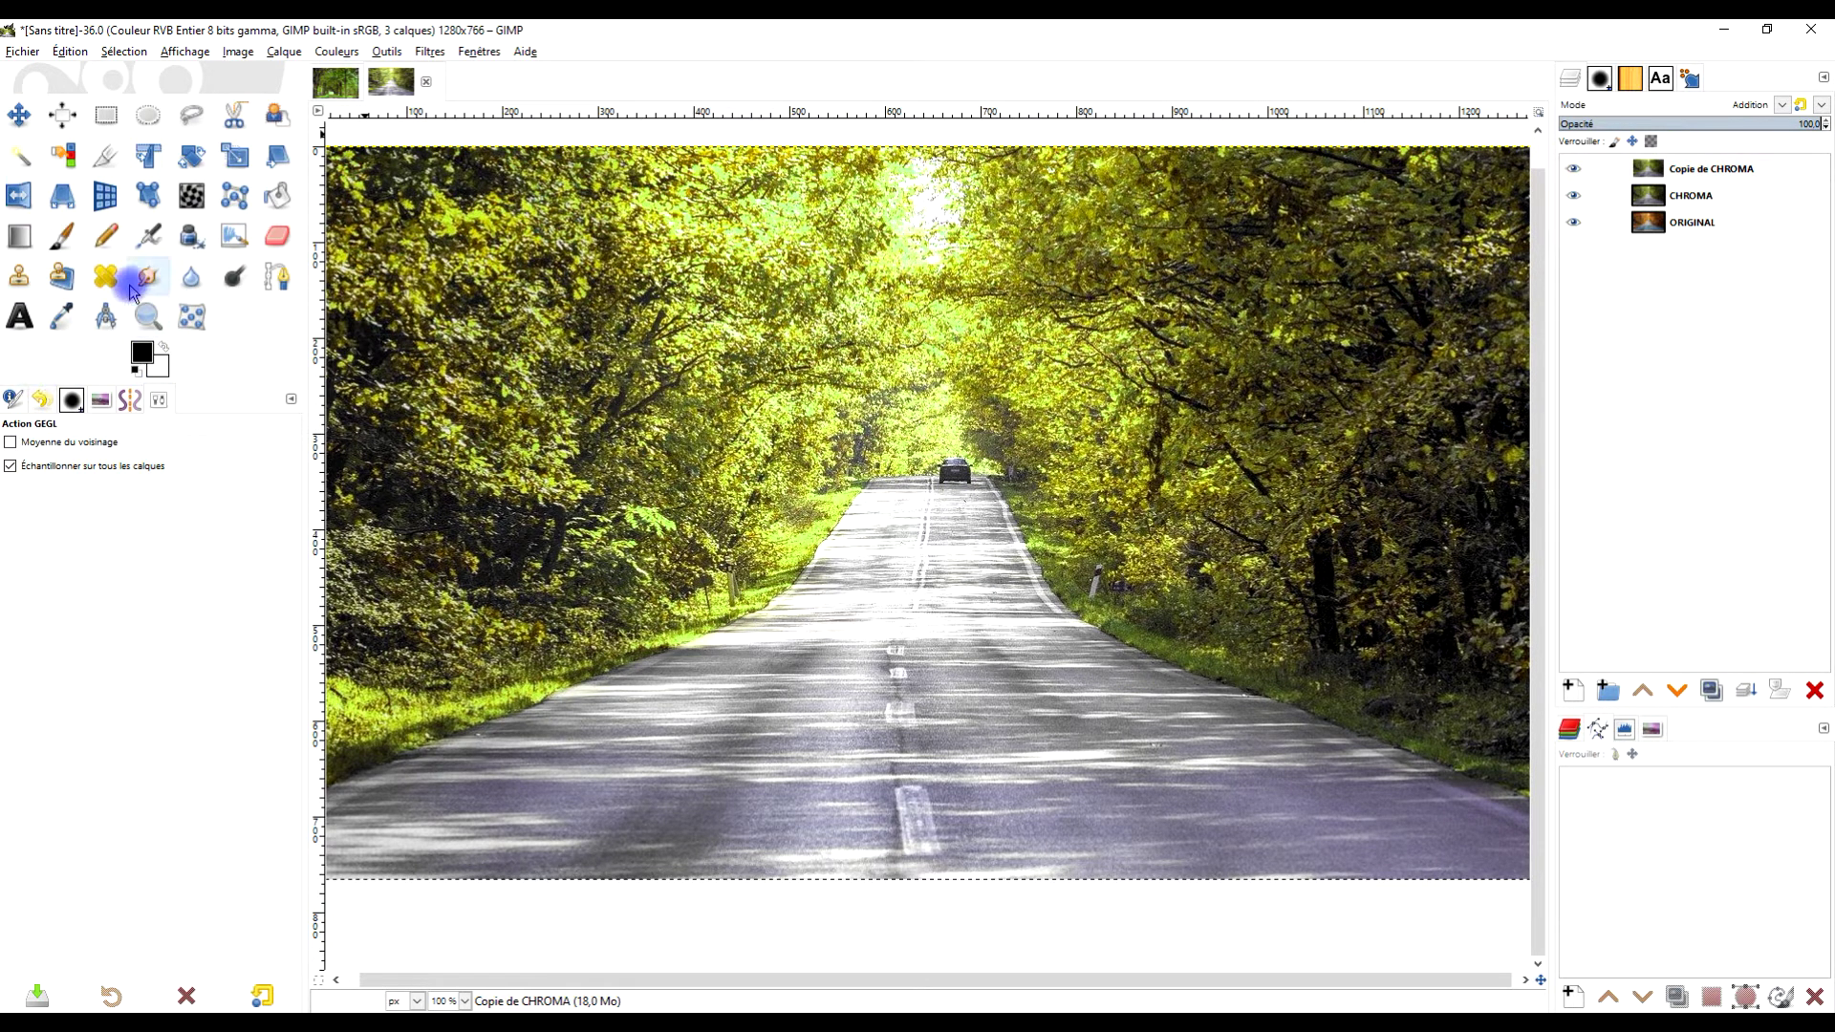
# - Merge the CHROMA layer copy down into the CHROMA layer
pyautogui.click(1650, 173)
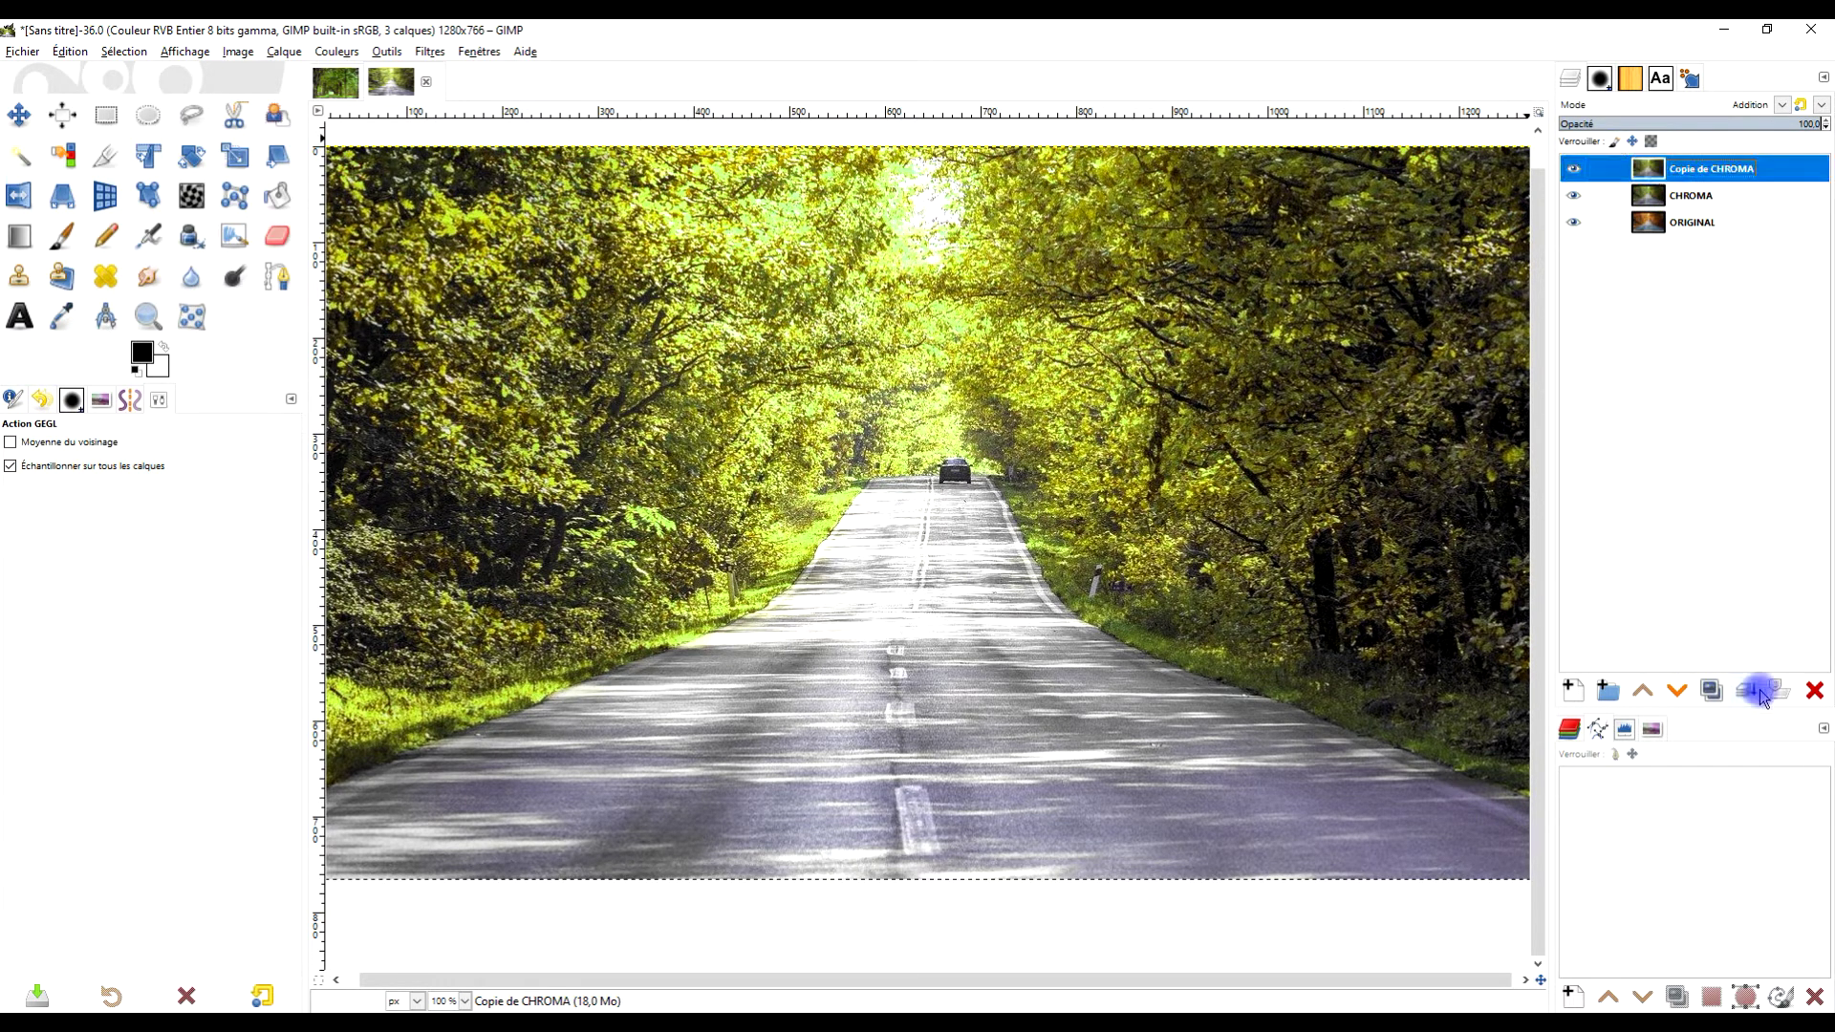
pyautogui.click(1747, 689)
pyautogui.rightClick(1652, 175)
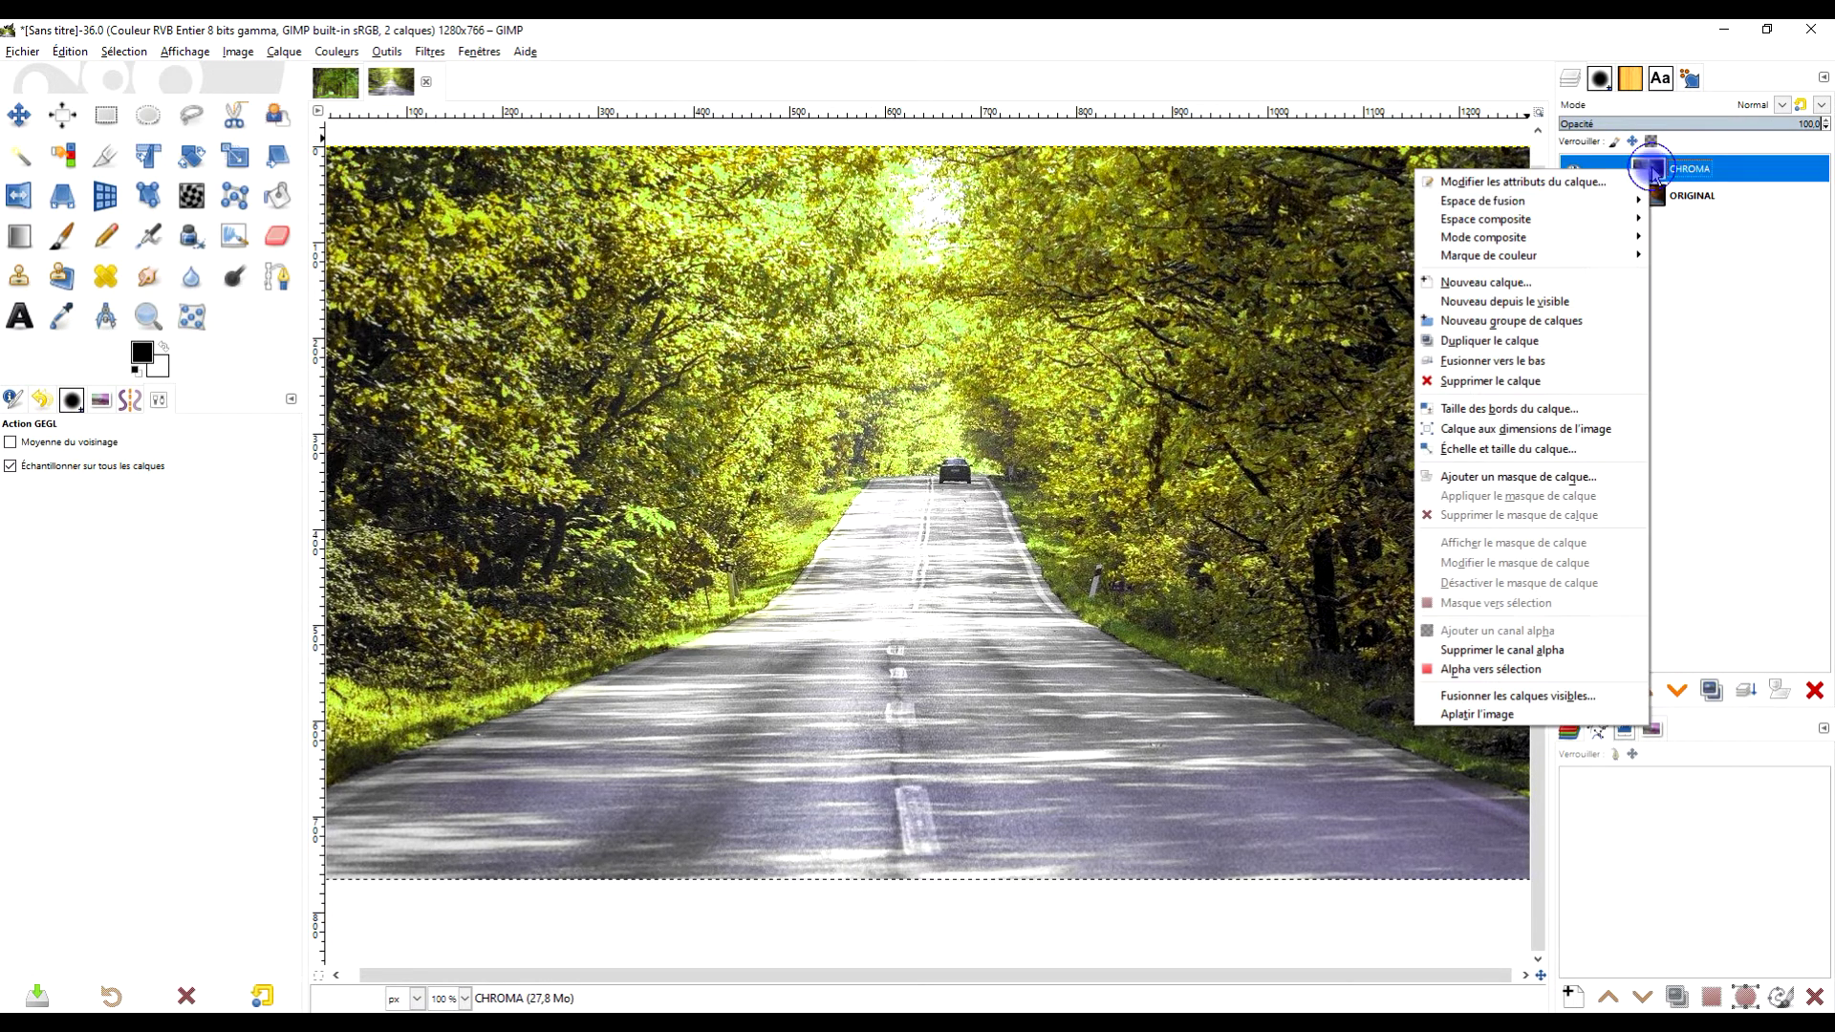
pyautogui.click(1577, 478)
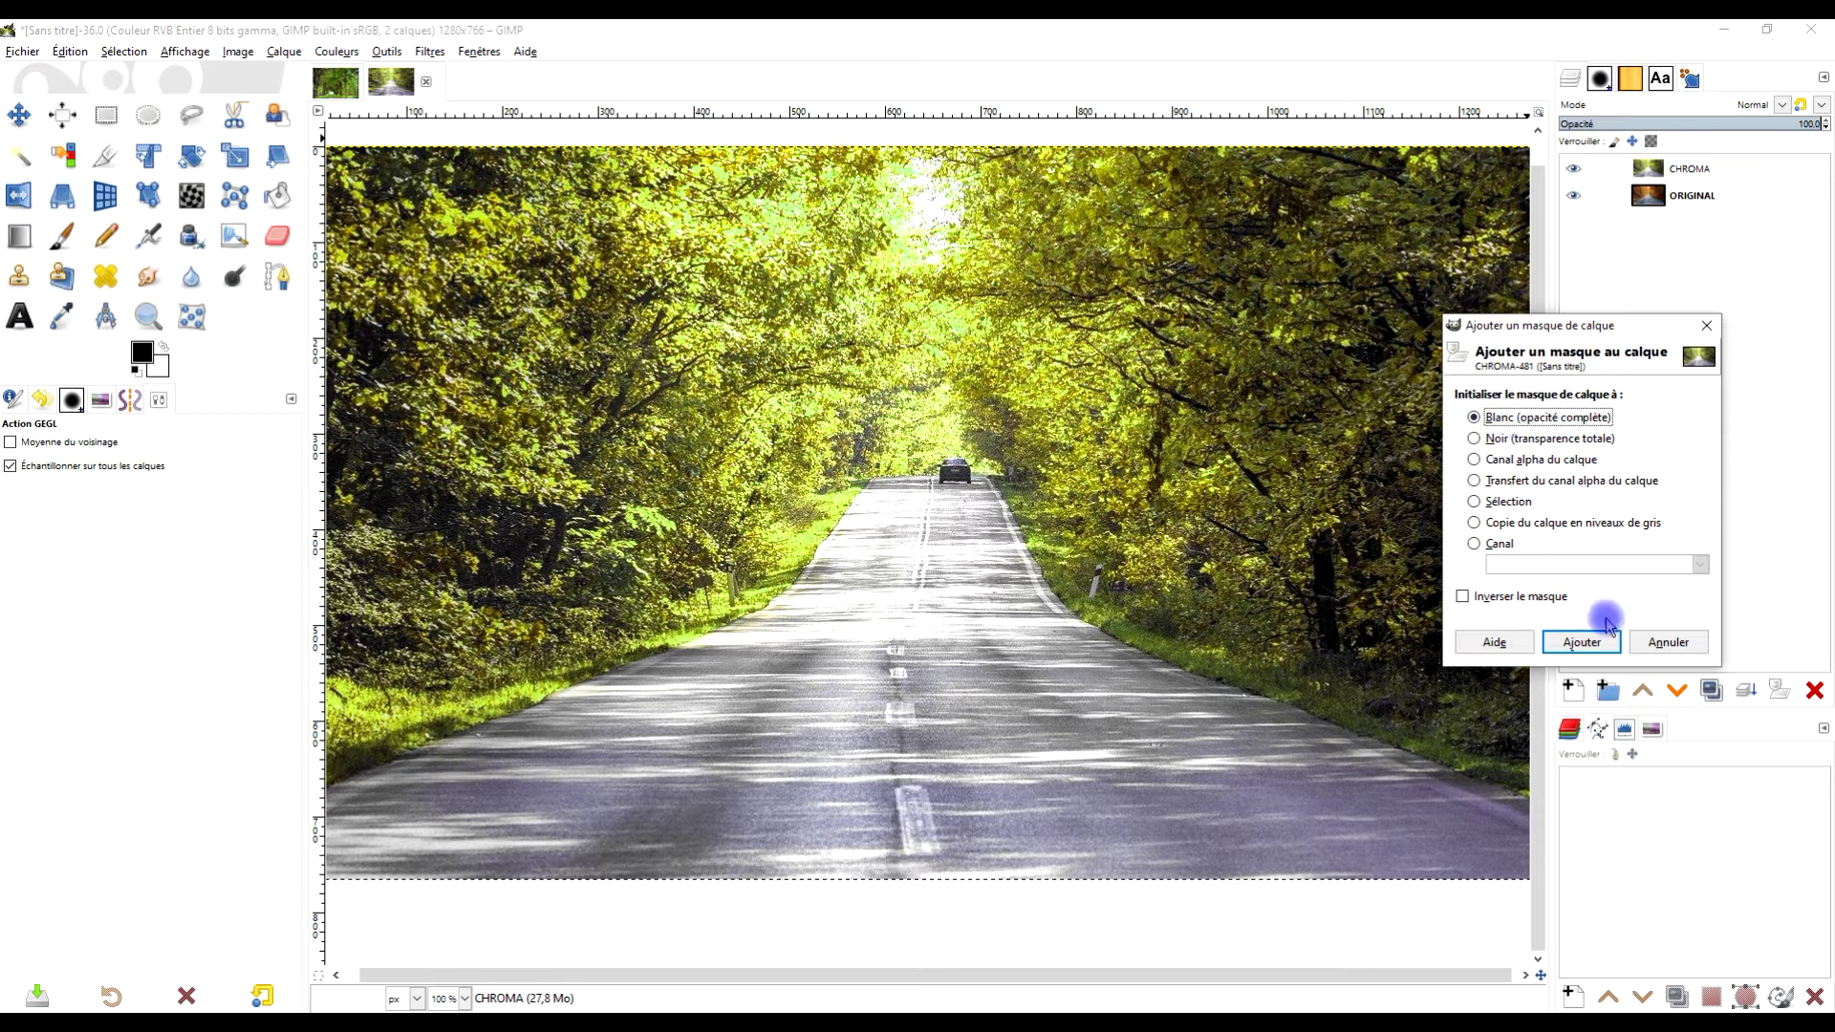
pyautogui.click(1658, 643)
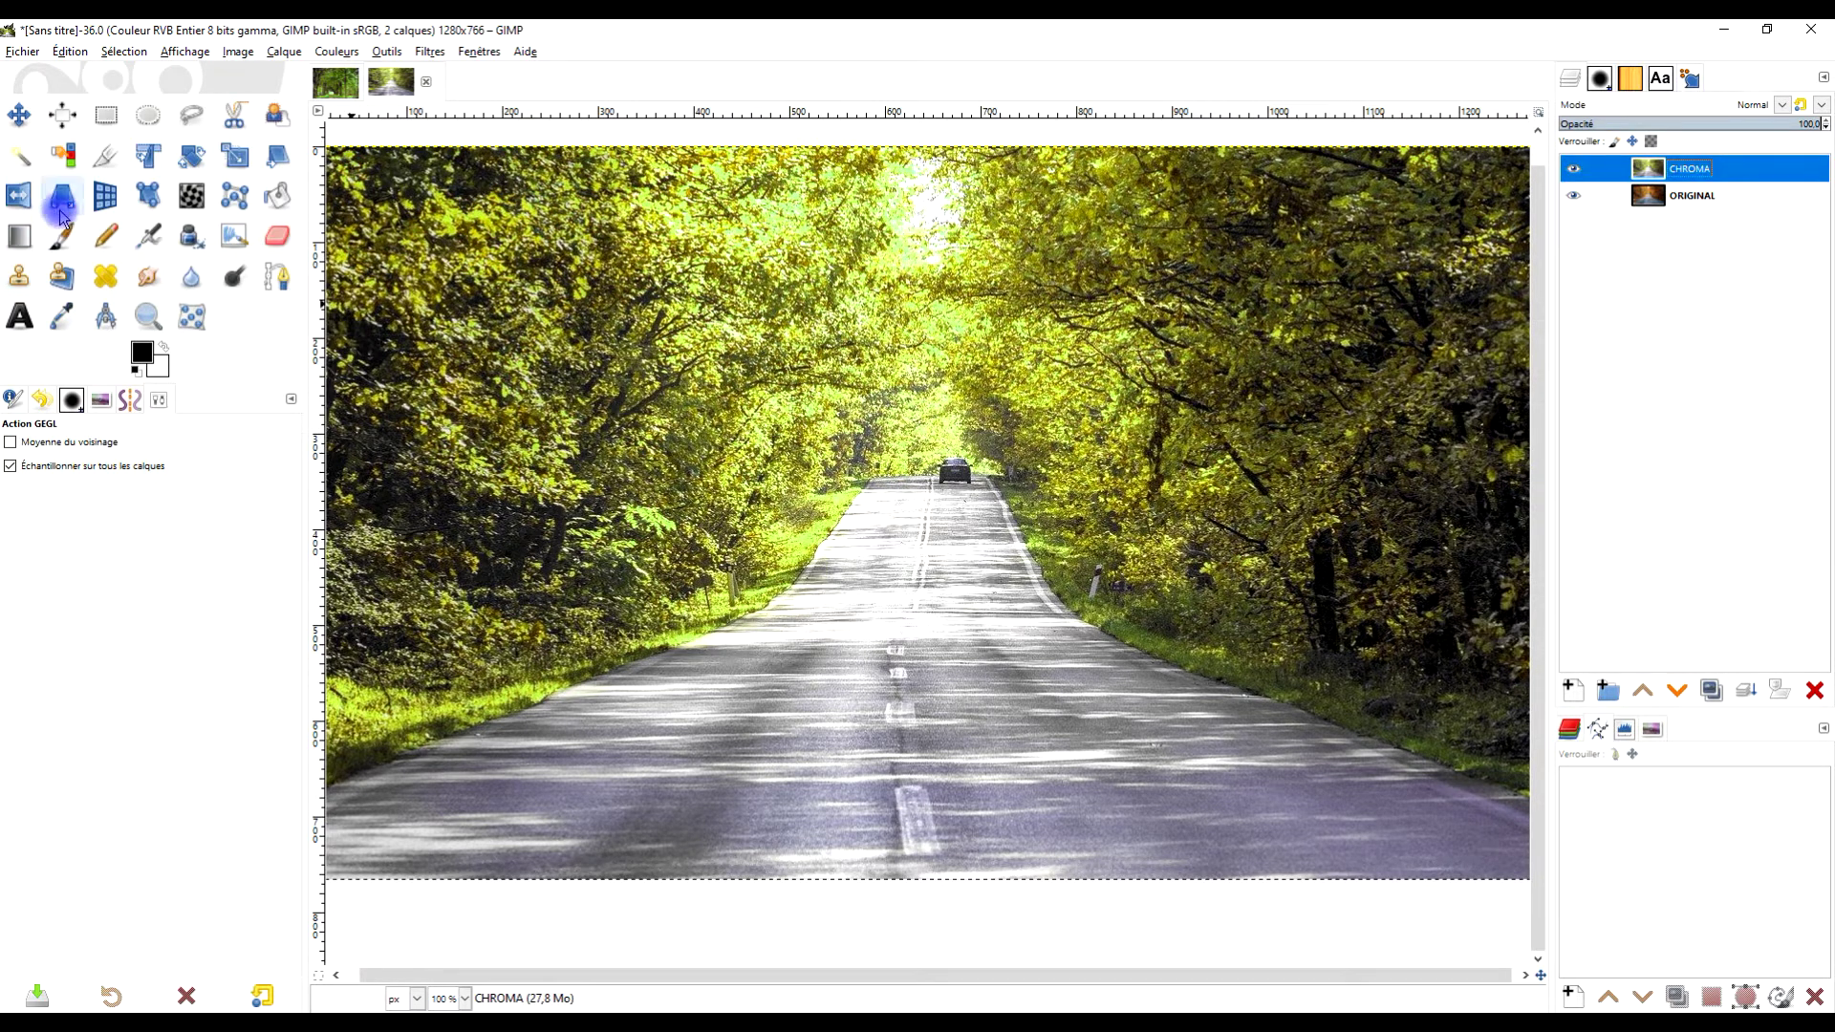
# - Draw a rectangular selection over the right half of the road photo, starting at 640, -34 and measuring 754 × 964 px
pyautogui.click(106, 117)
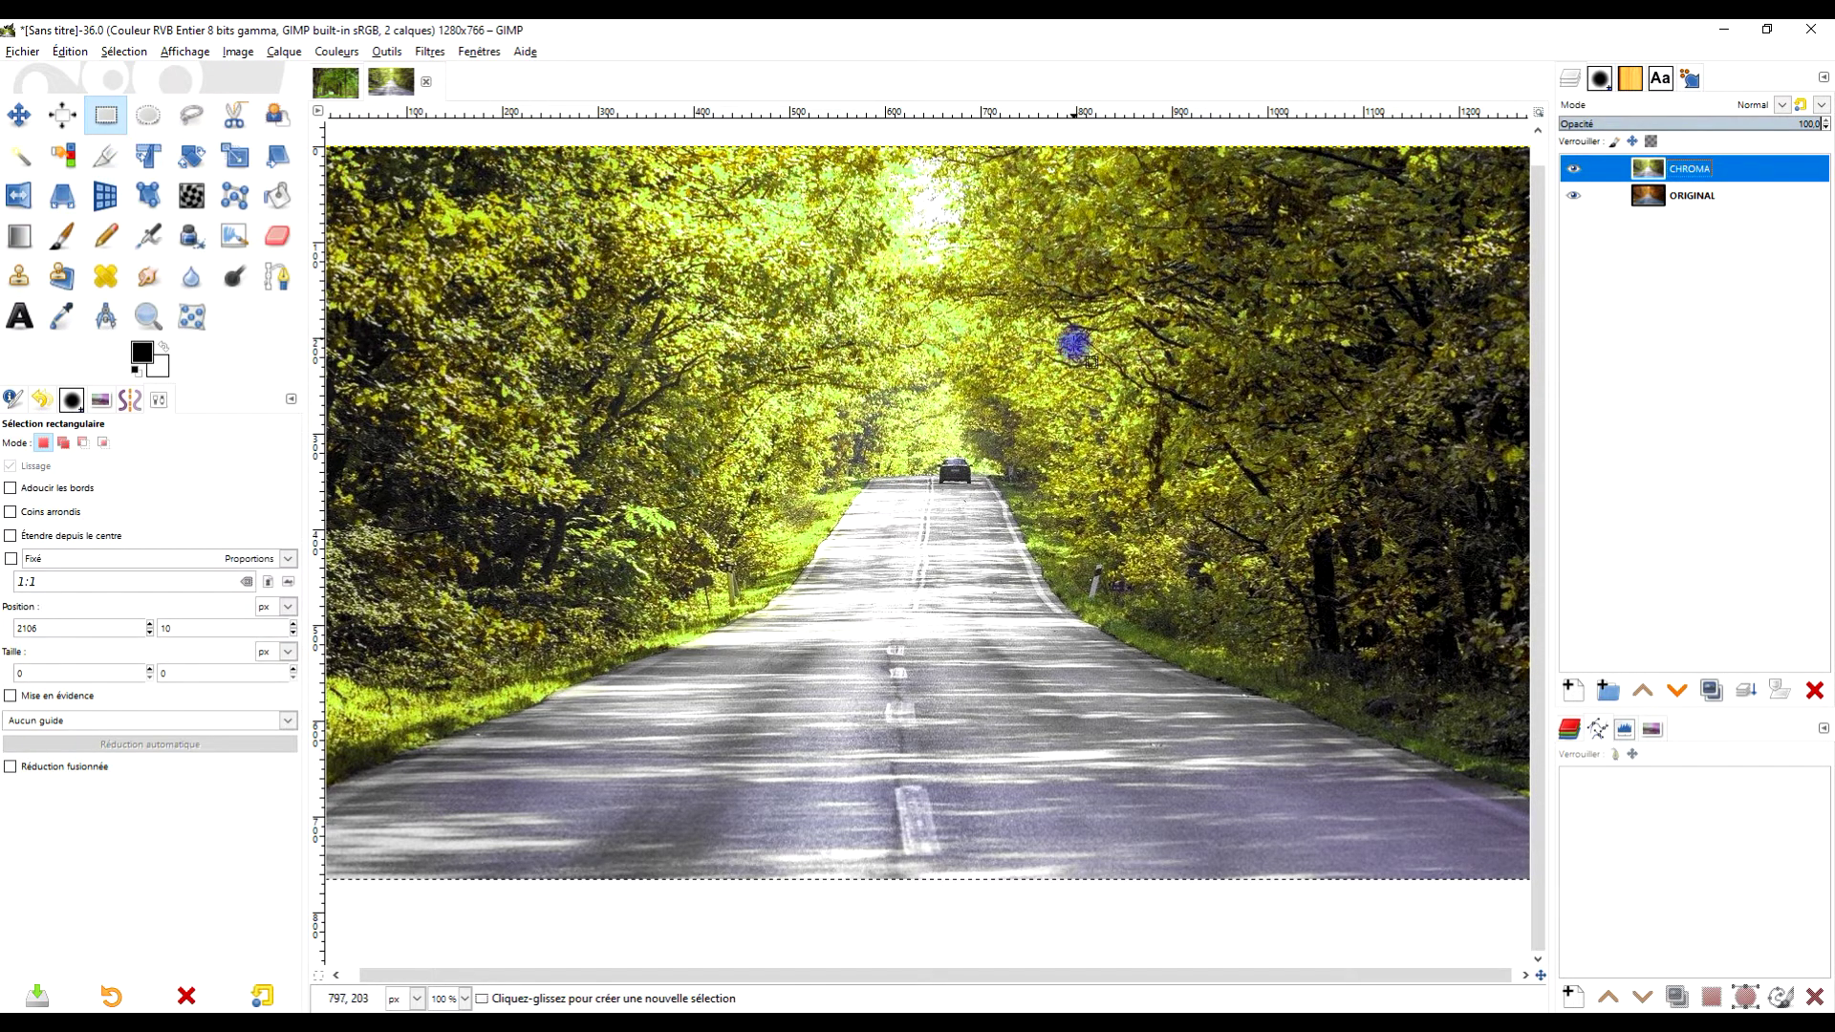
pyautogui.press('-')
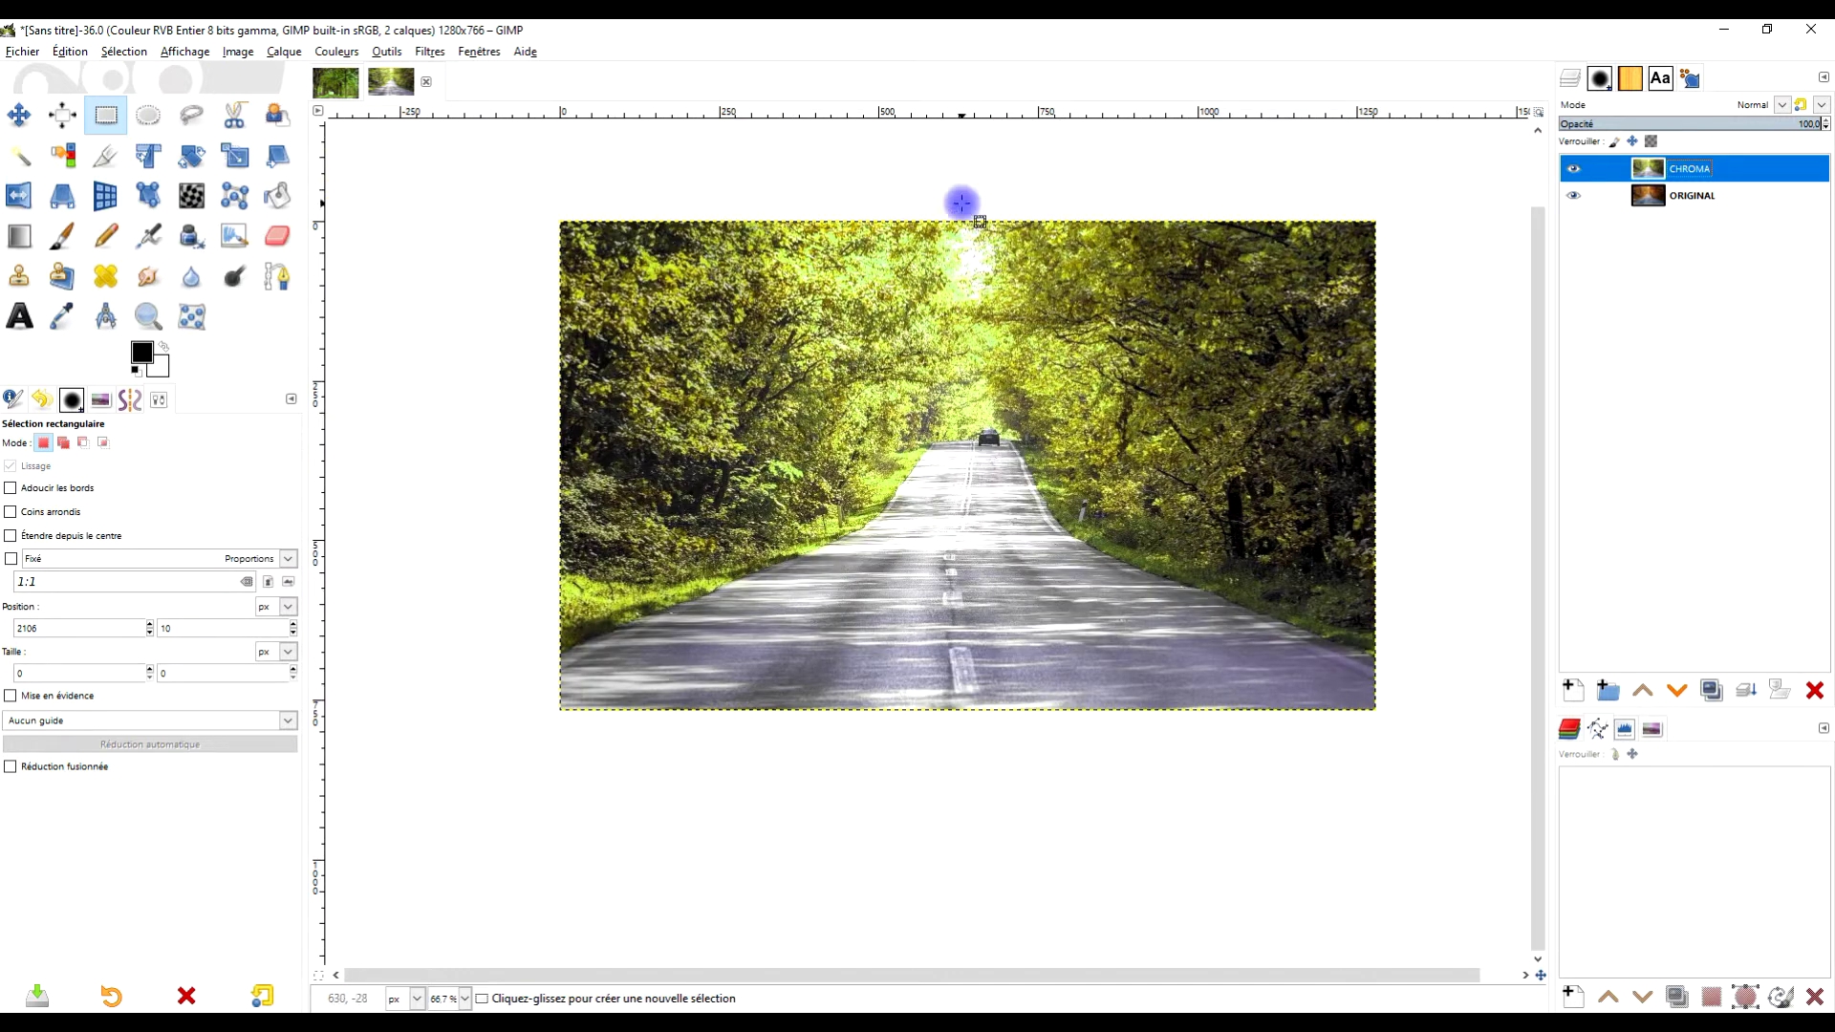
pyautogui.moveTo(967, 198); pyautogui.dragTo(1447, 814)
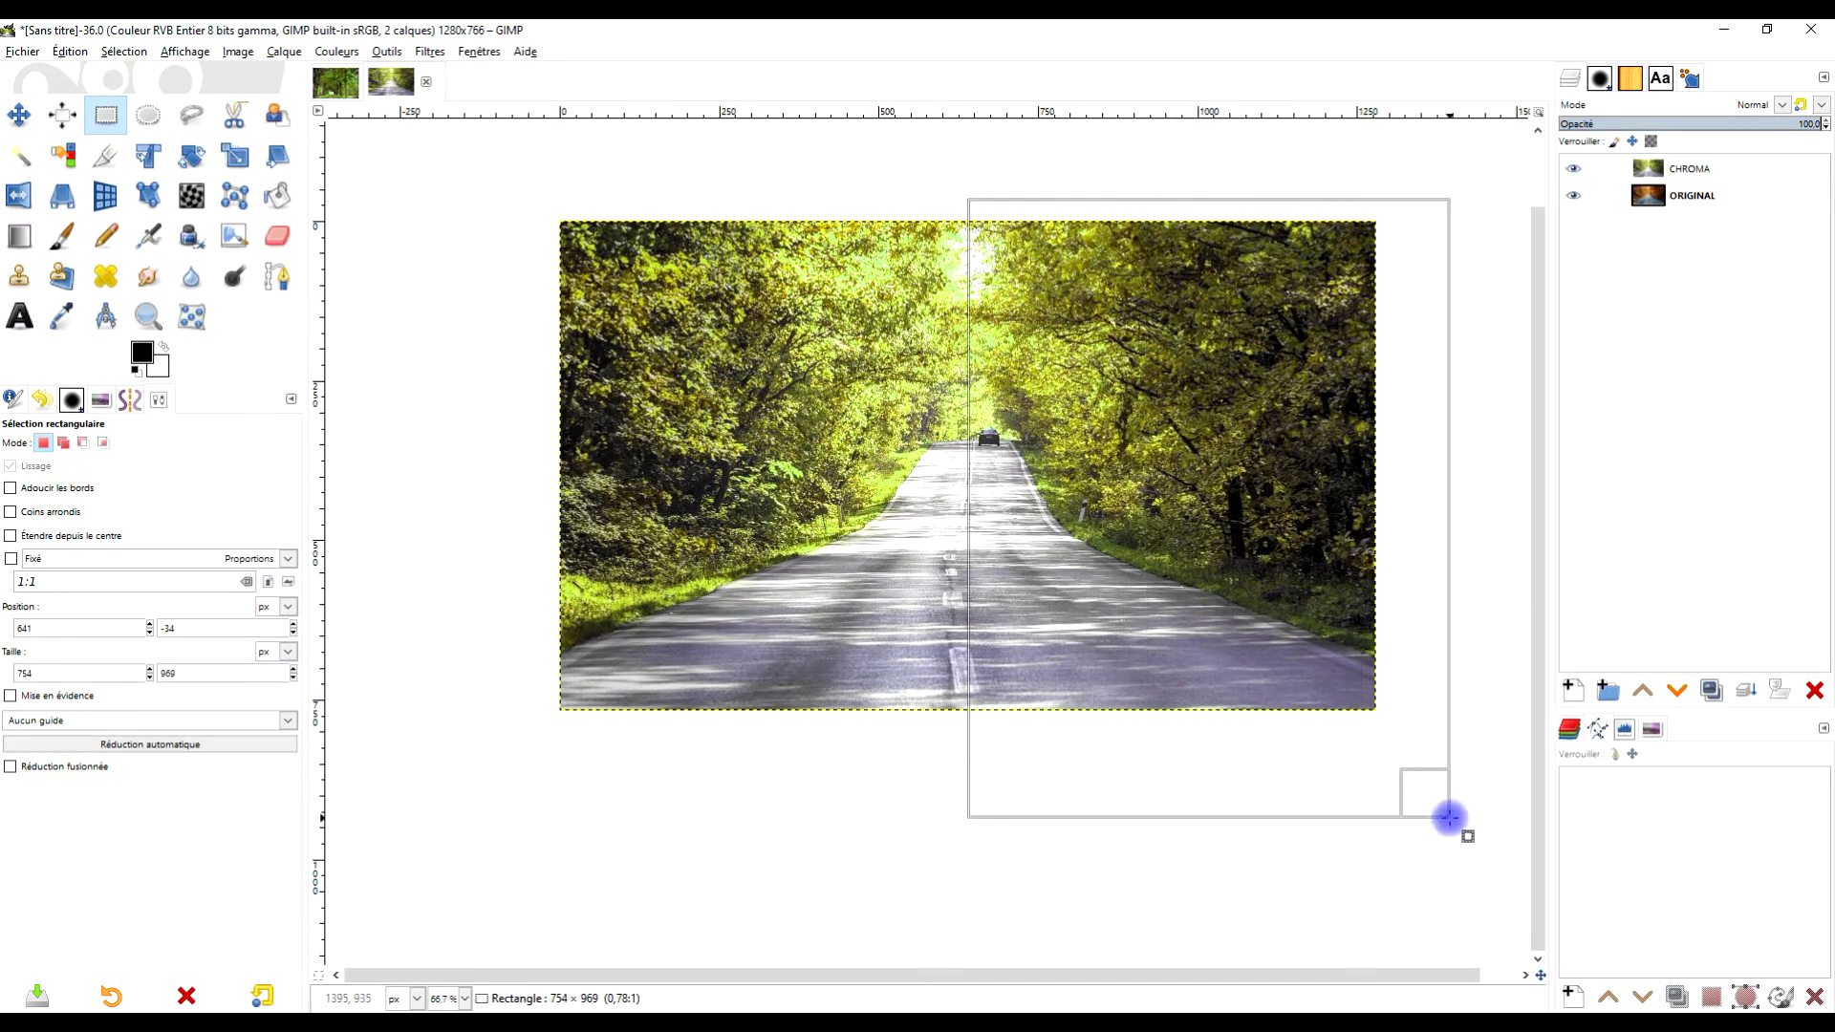
pyautogui.keyDown('ctrl'); pyautogui.scroll(1, 1192, 576); pyautogui.keyUp('ctrl')
pyautogui.moveTo(764, 563); pyautogui.dragTo(766, 562)
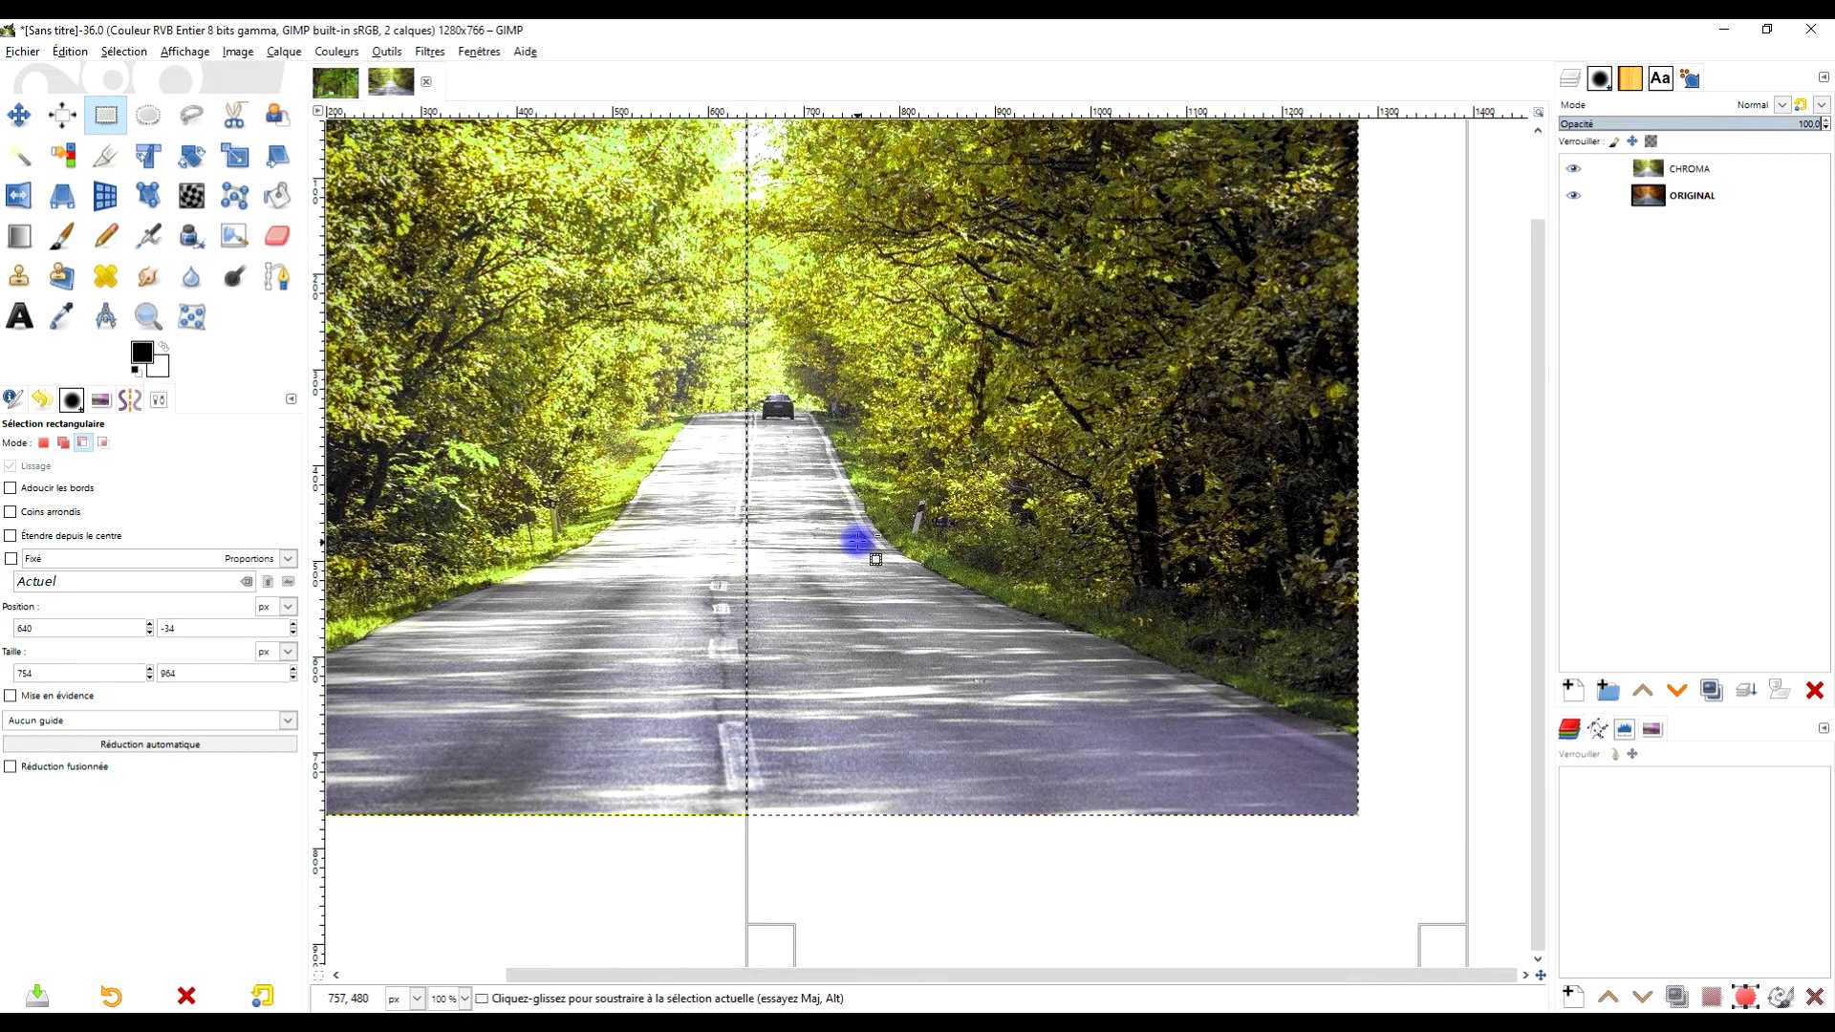
pyautogui.keyDown('ctrl'); pyautogui.scroll(-2, 856, 536); pyautogui.keyUp('ctrl')
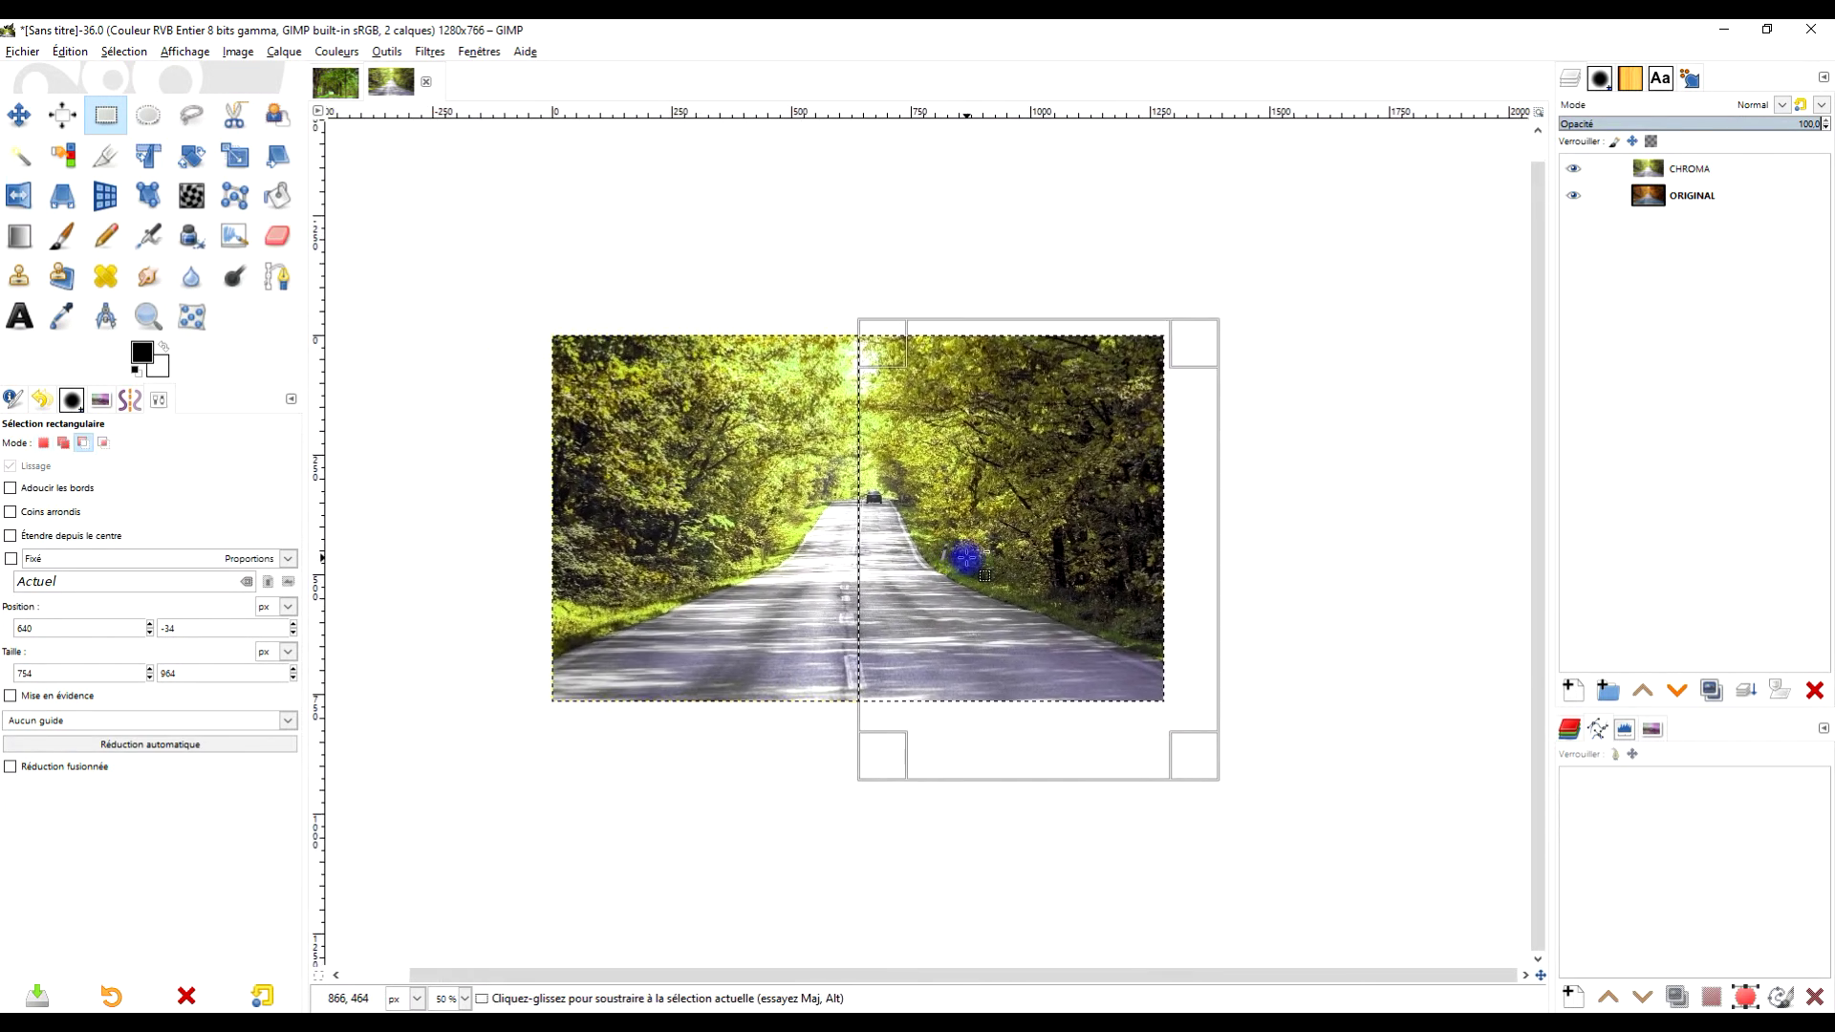
# - Add a layer mask to the CHROMA layer initialized from Sélection, and clear the rectangular selection
pyautogui.rightClick(1650, 168)
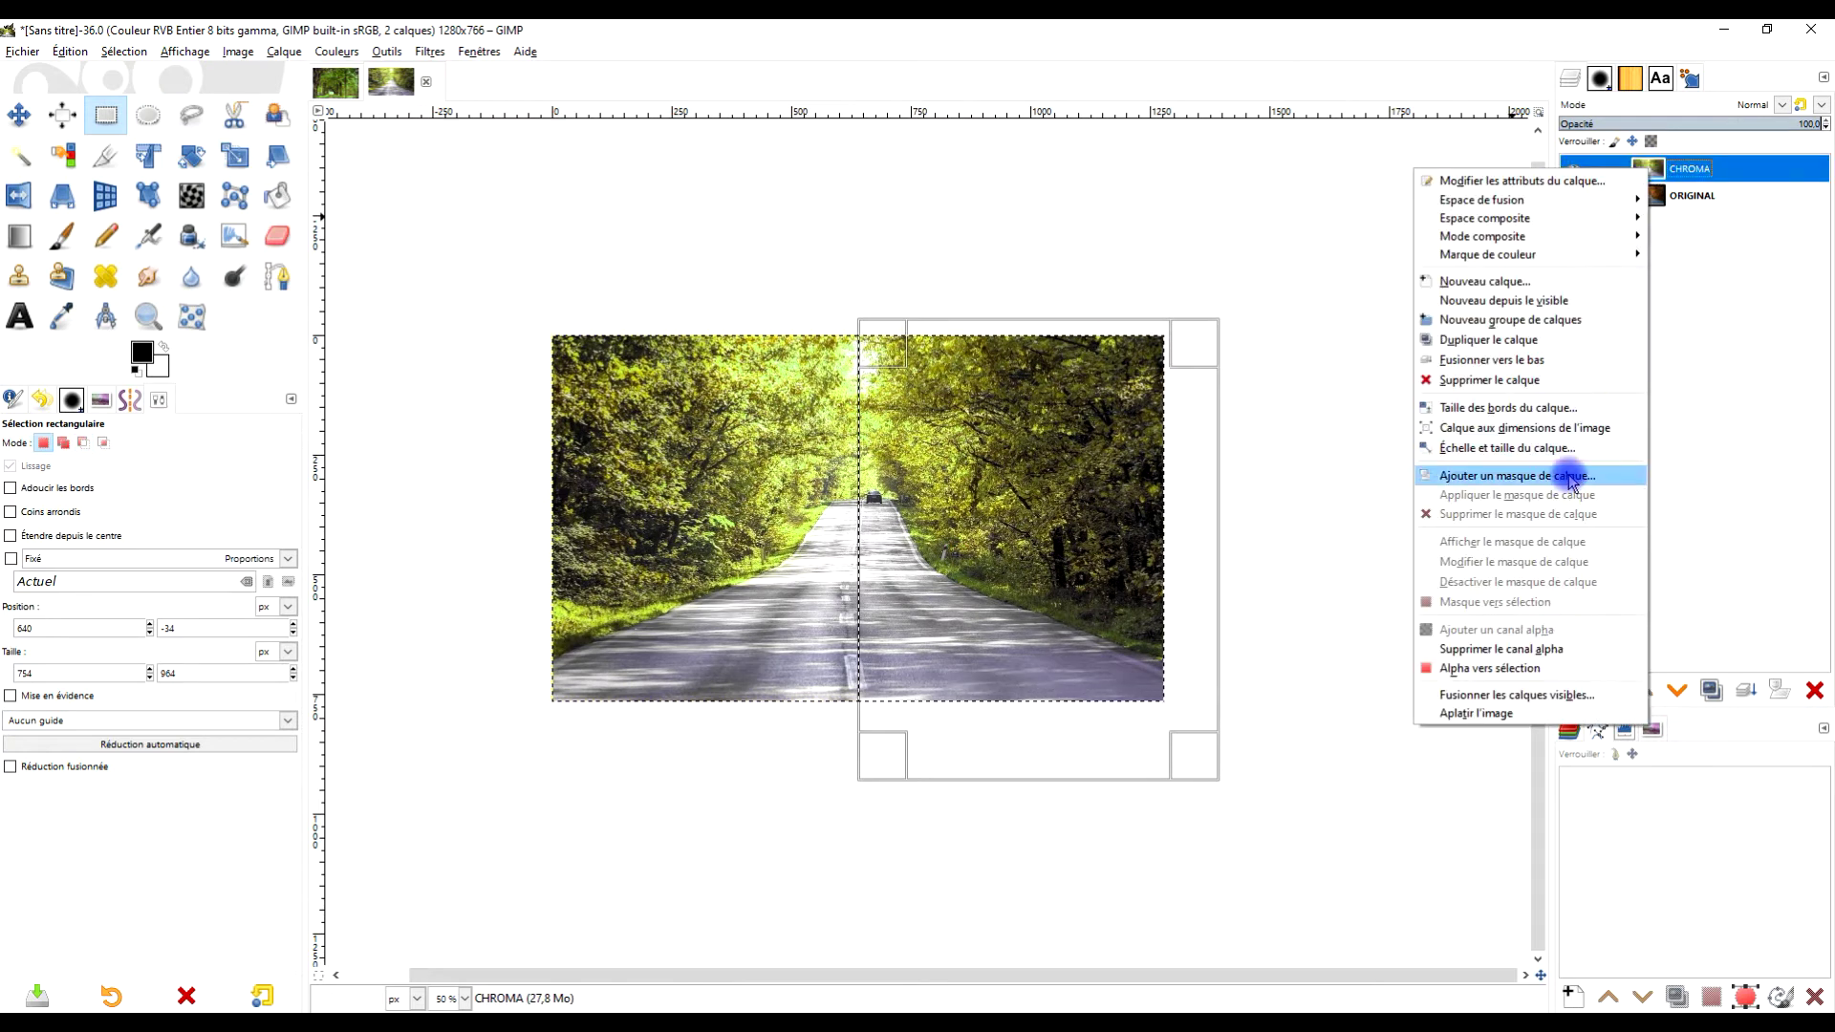
pyautogui.click(1568, 475)
pyautogui.click(1463, 498)
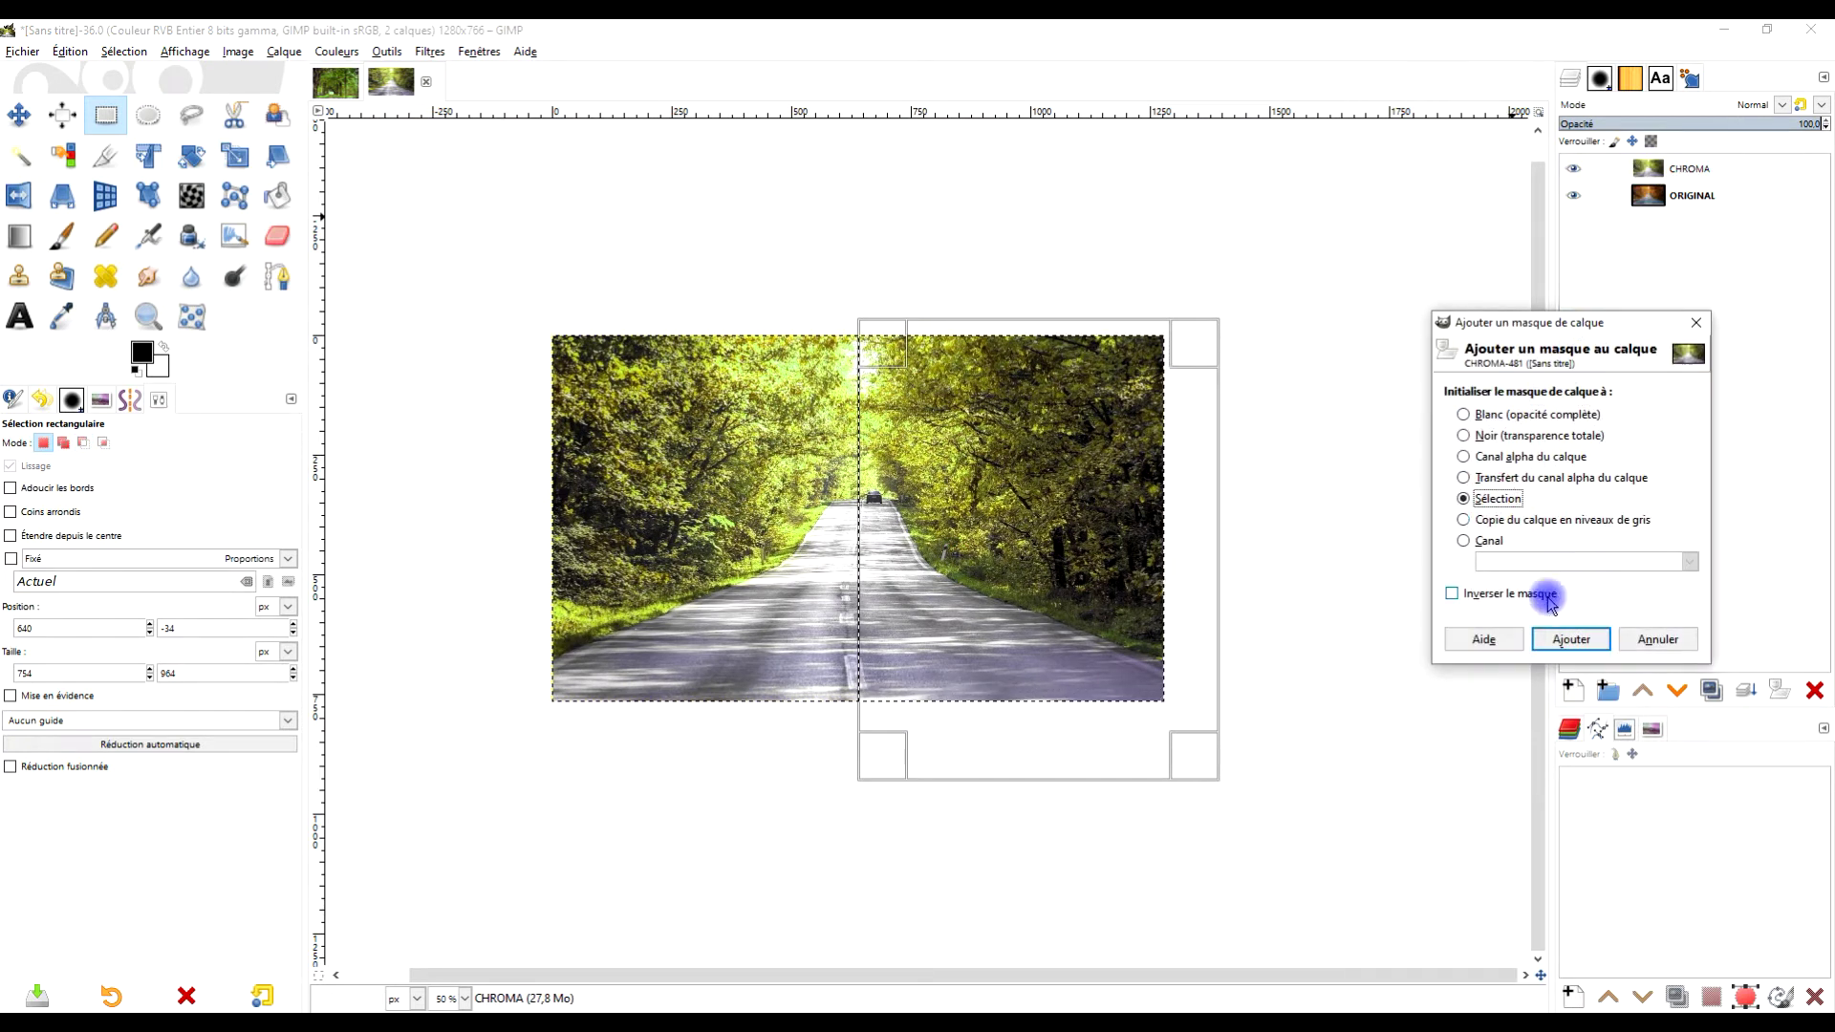
pyautogui.click(1571, 639)
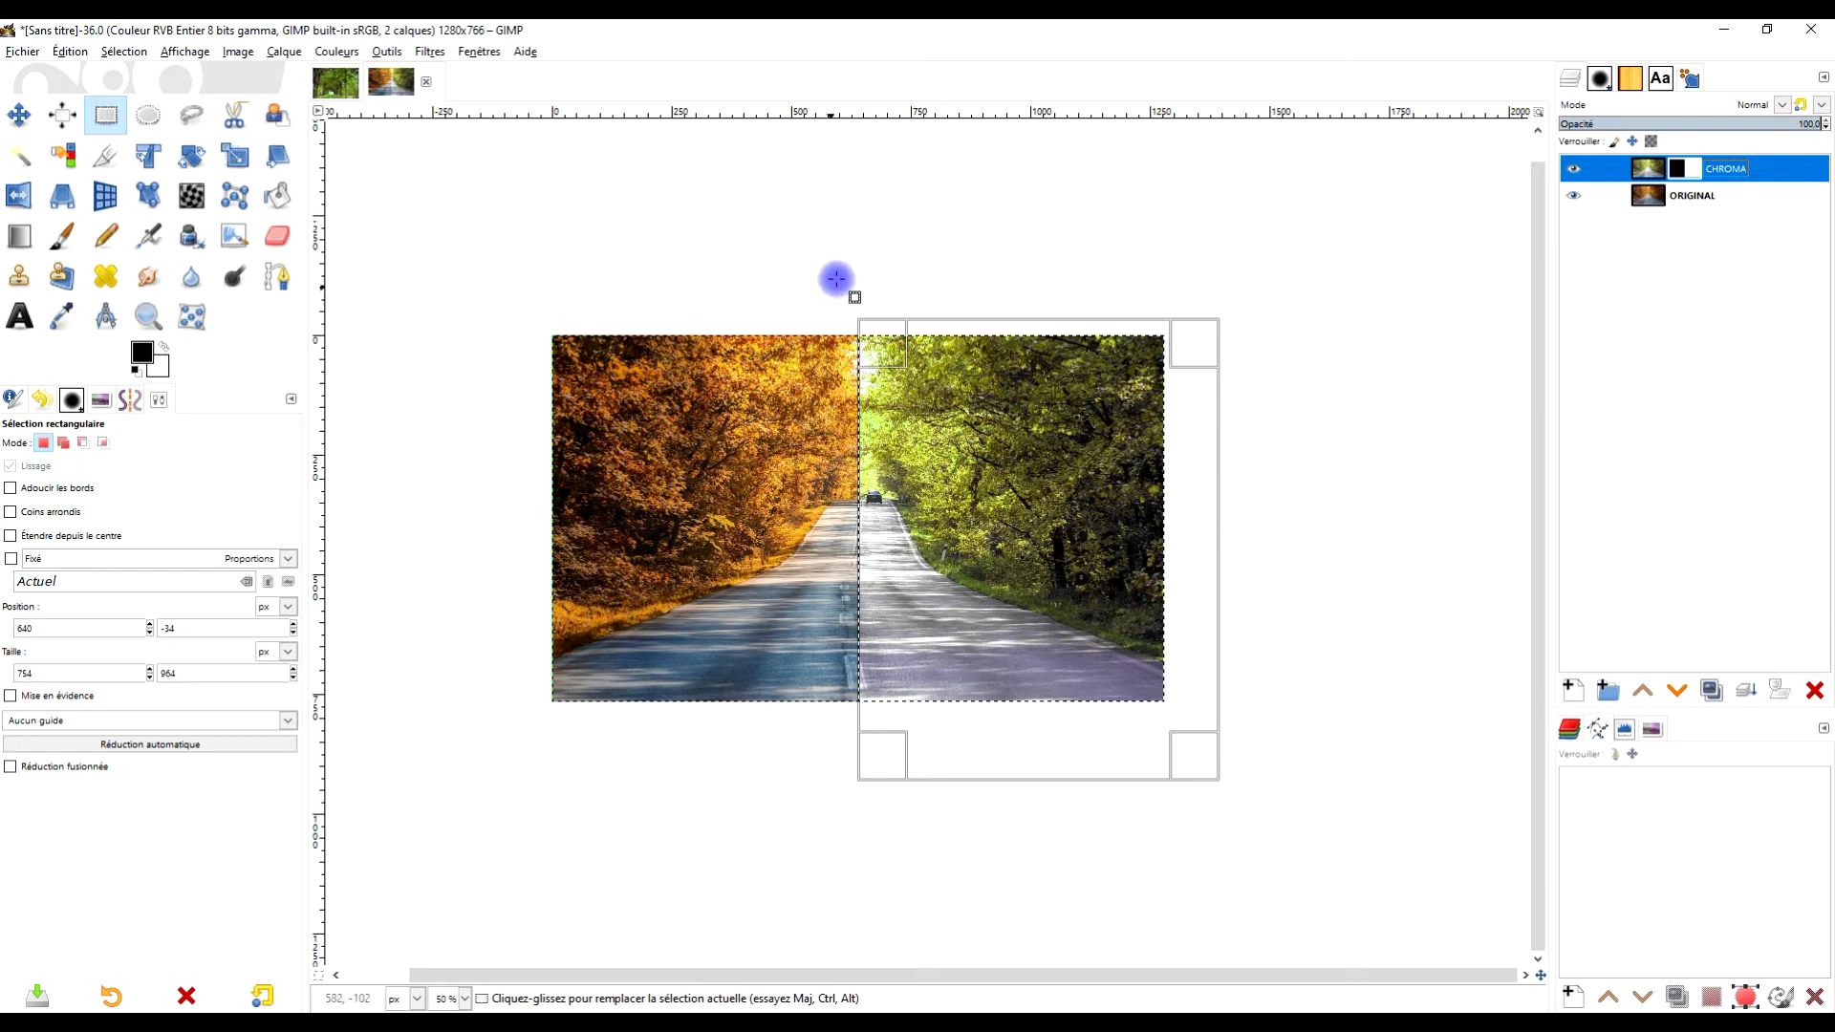
pyautogui.click(870, 248)
# - Paint black on the CHROMA layer mask with the paintbrush over the lower end of the road's centre line
pyautogui.scroll(2, 811, 424)
pyautogui.scroll(-1, 787, 430)
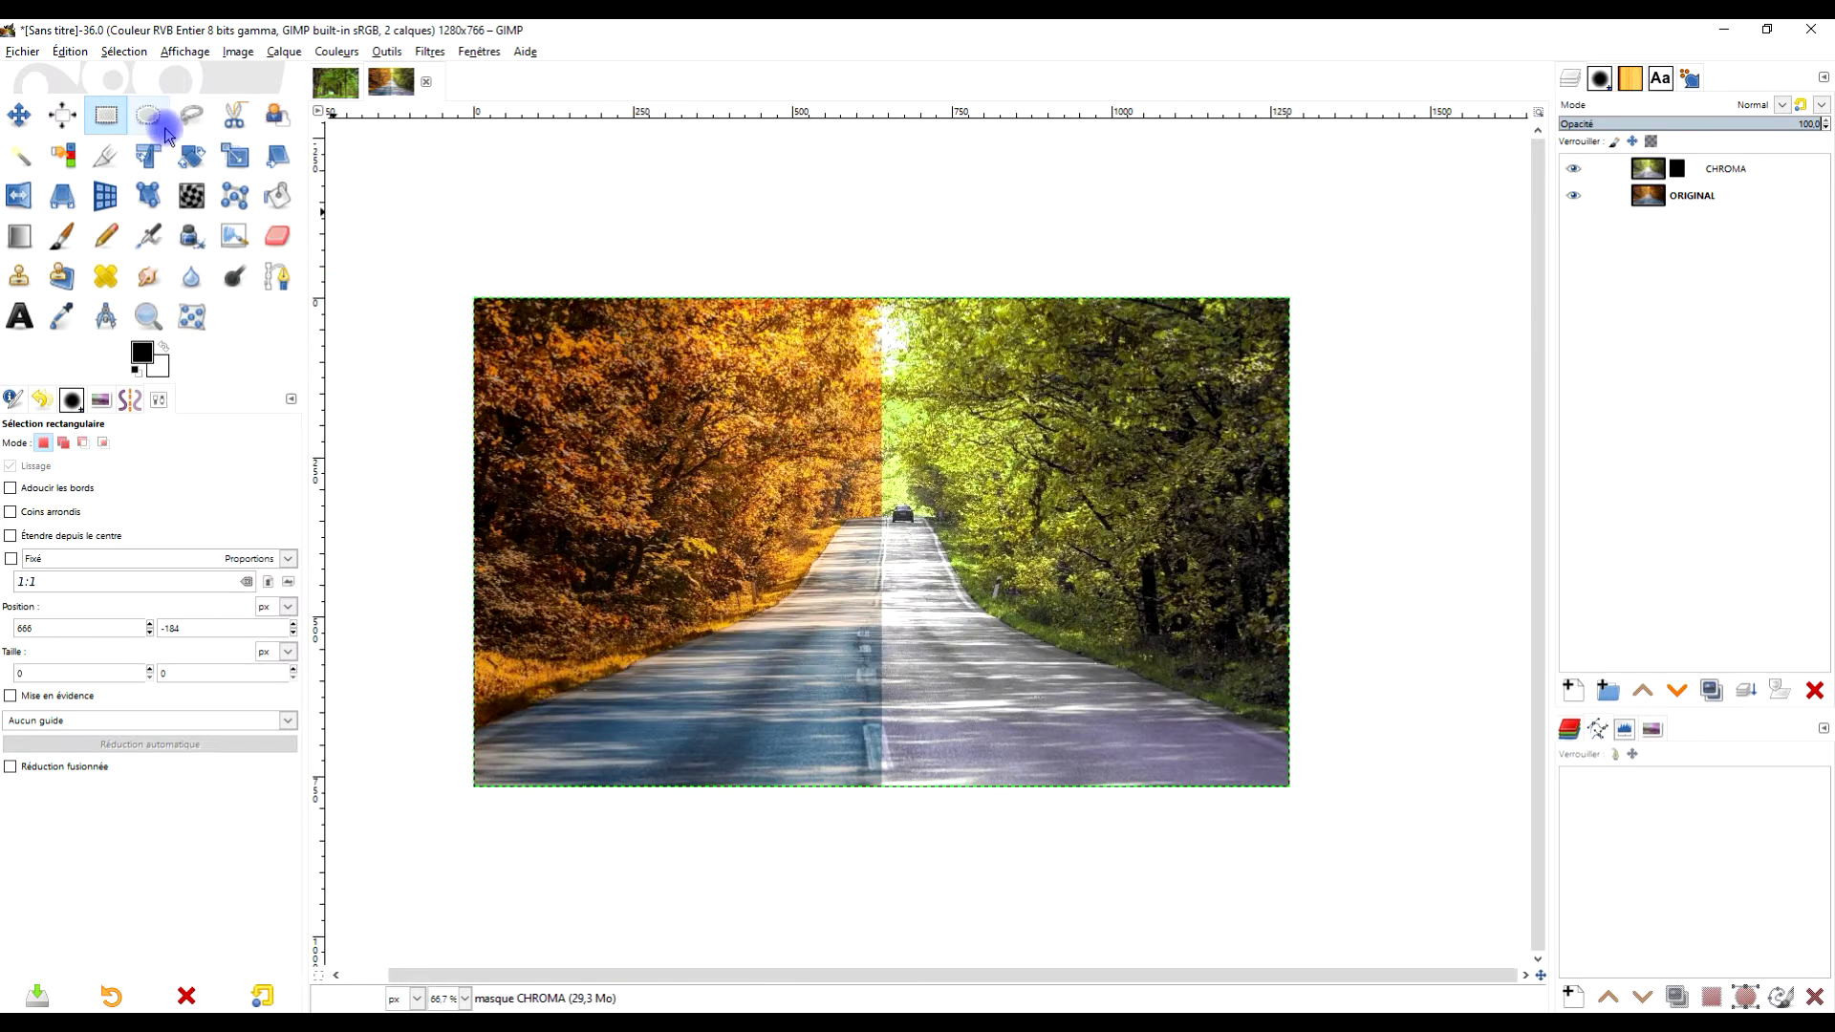
pyautogui.click(148, 314)
pyautogui.moveTo(467, 291); pyautogui.dragTo(1310, 800)
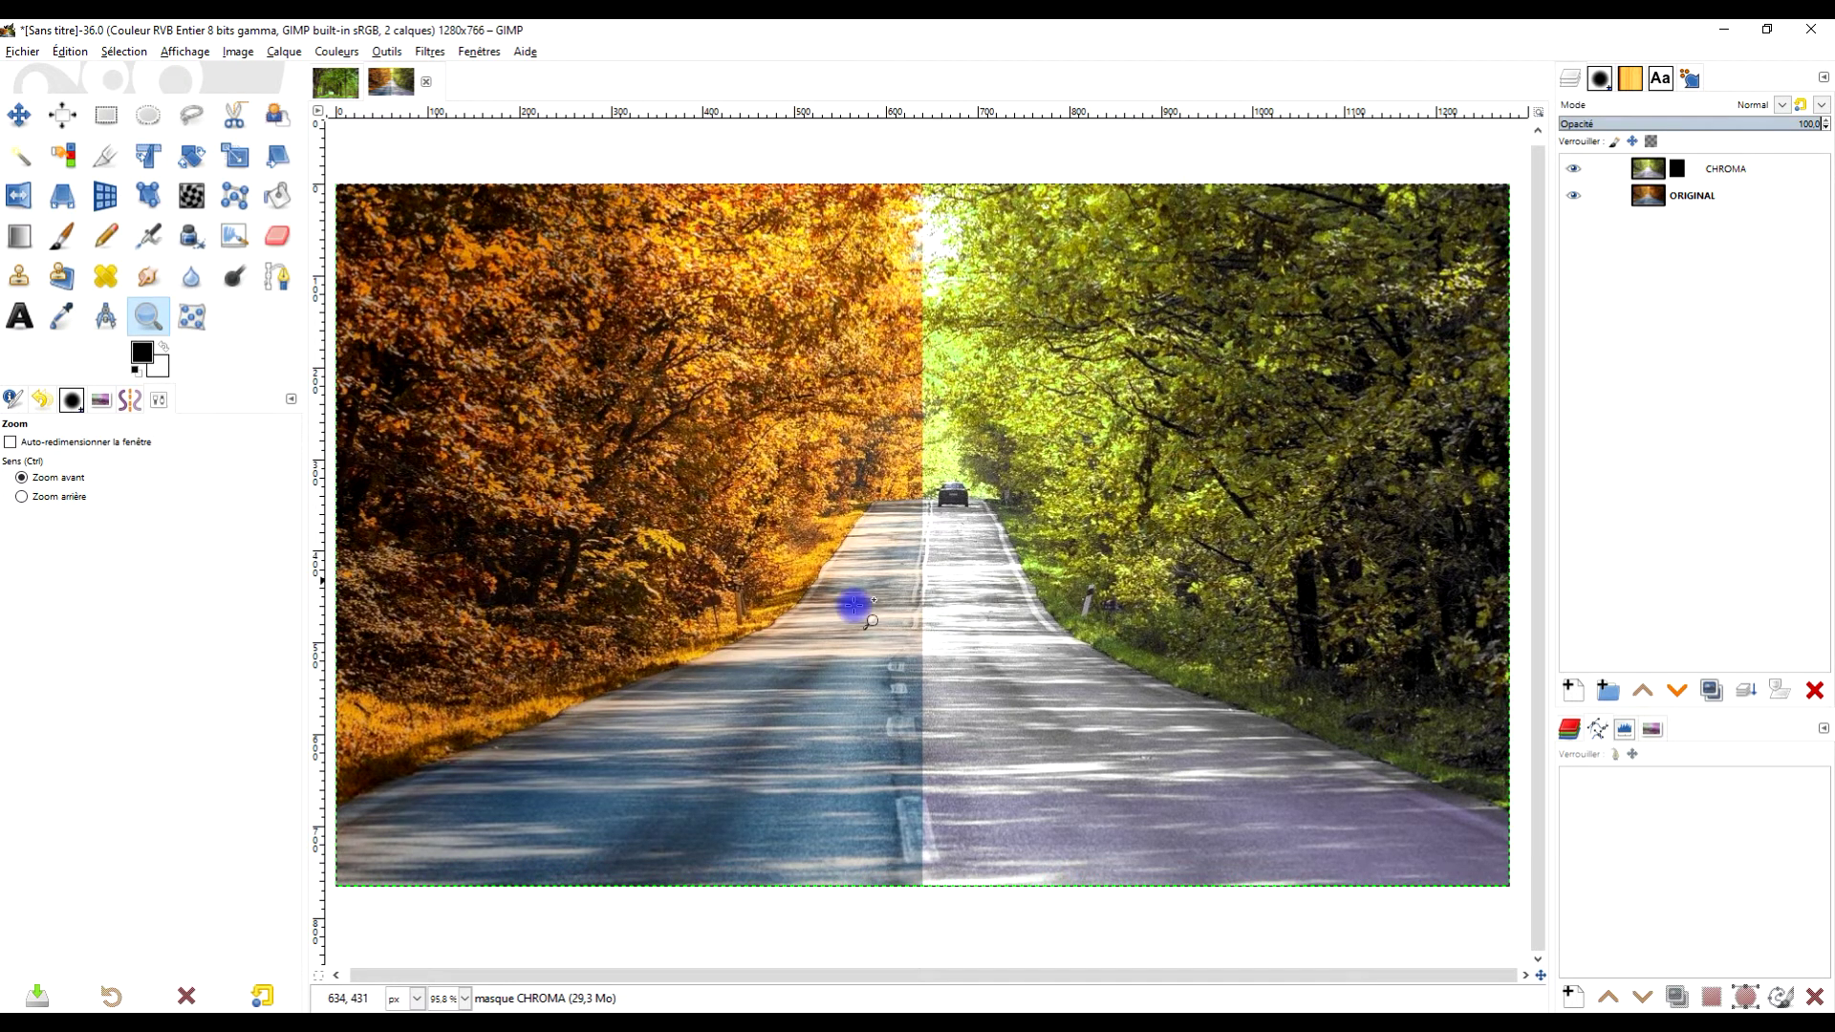
pyautogui.click(62, 237)
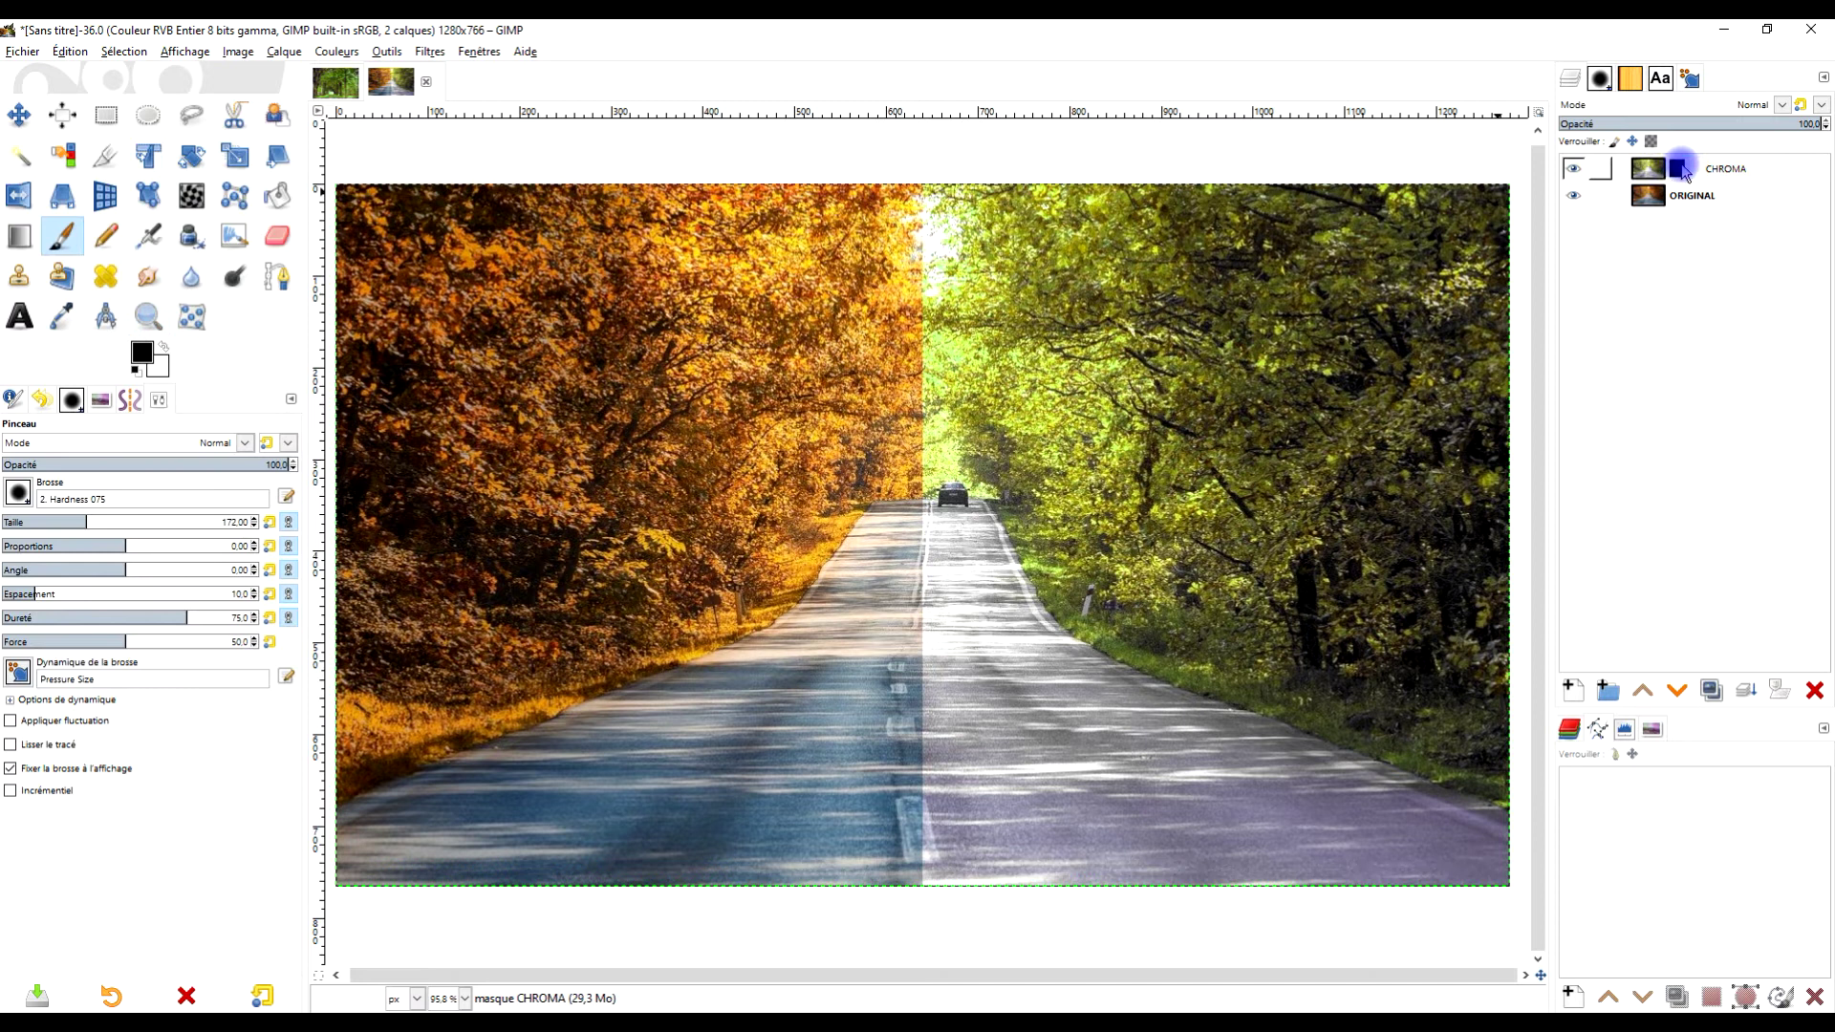
pyautogui.click(1673, 171)
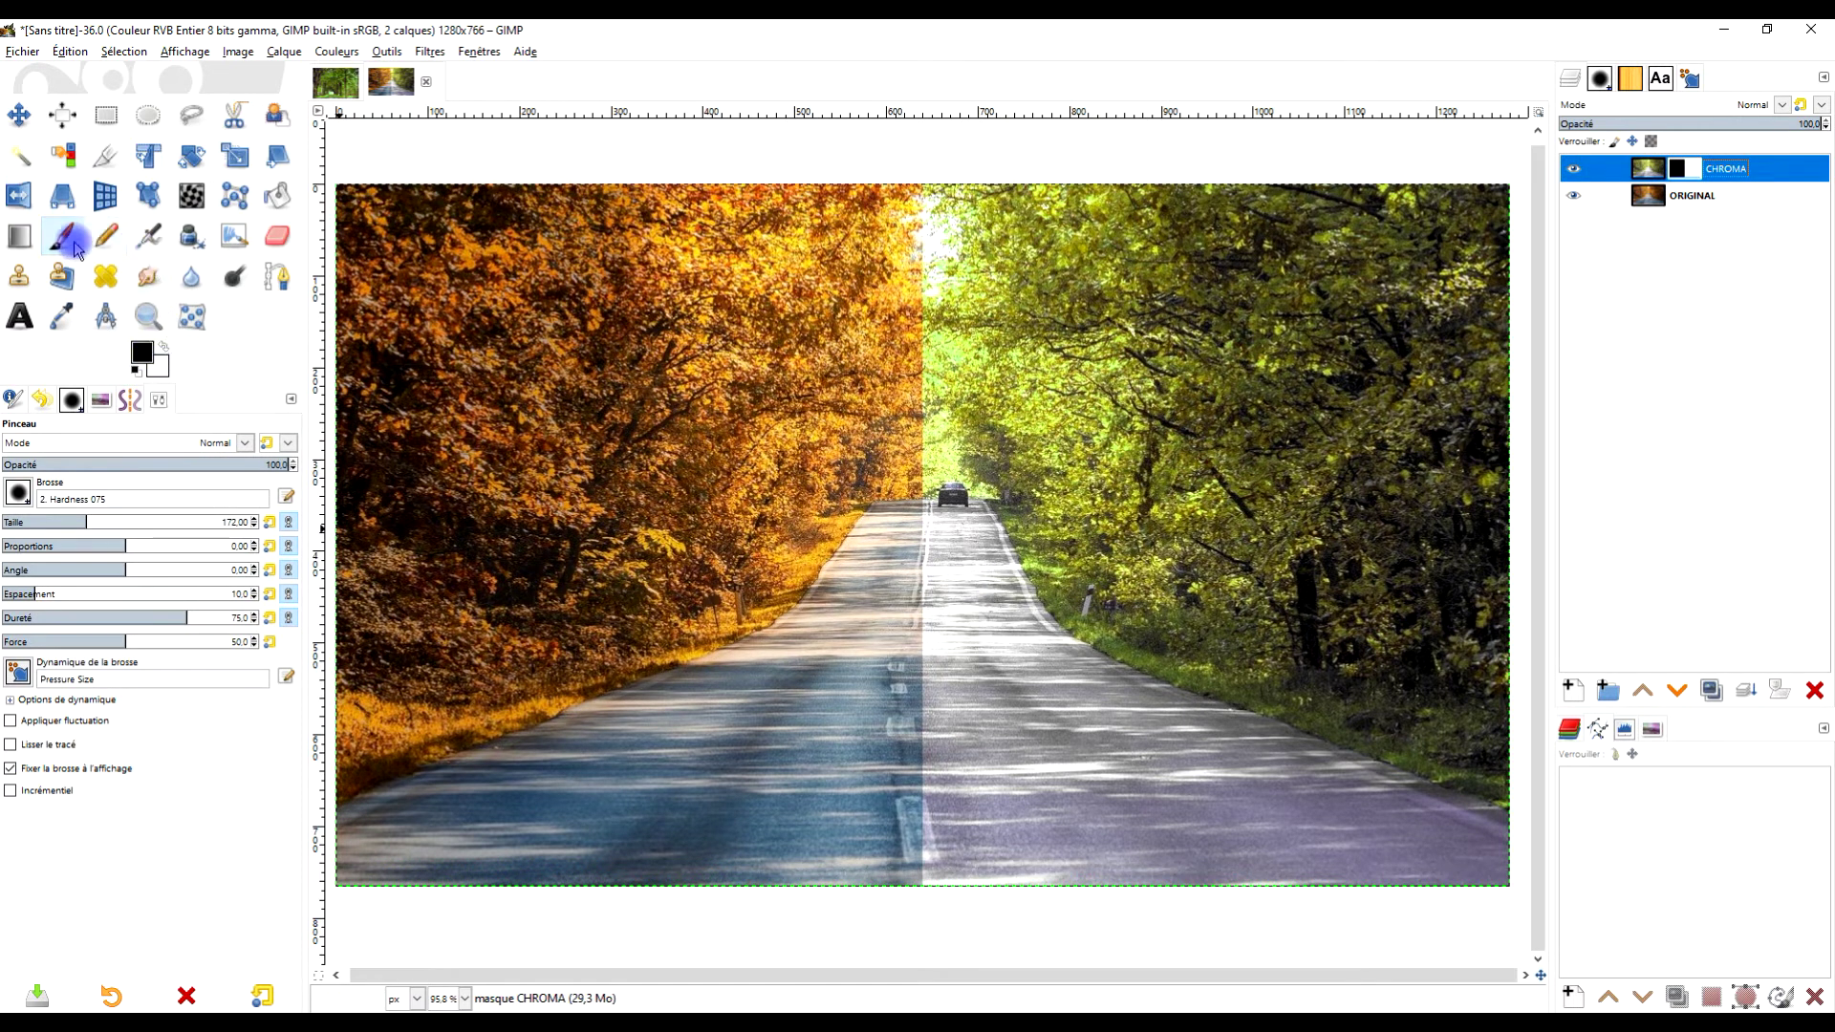
pyautogui.click(1680, 168)
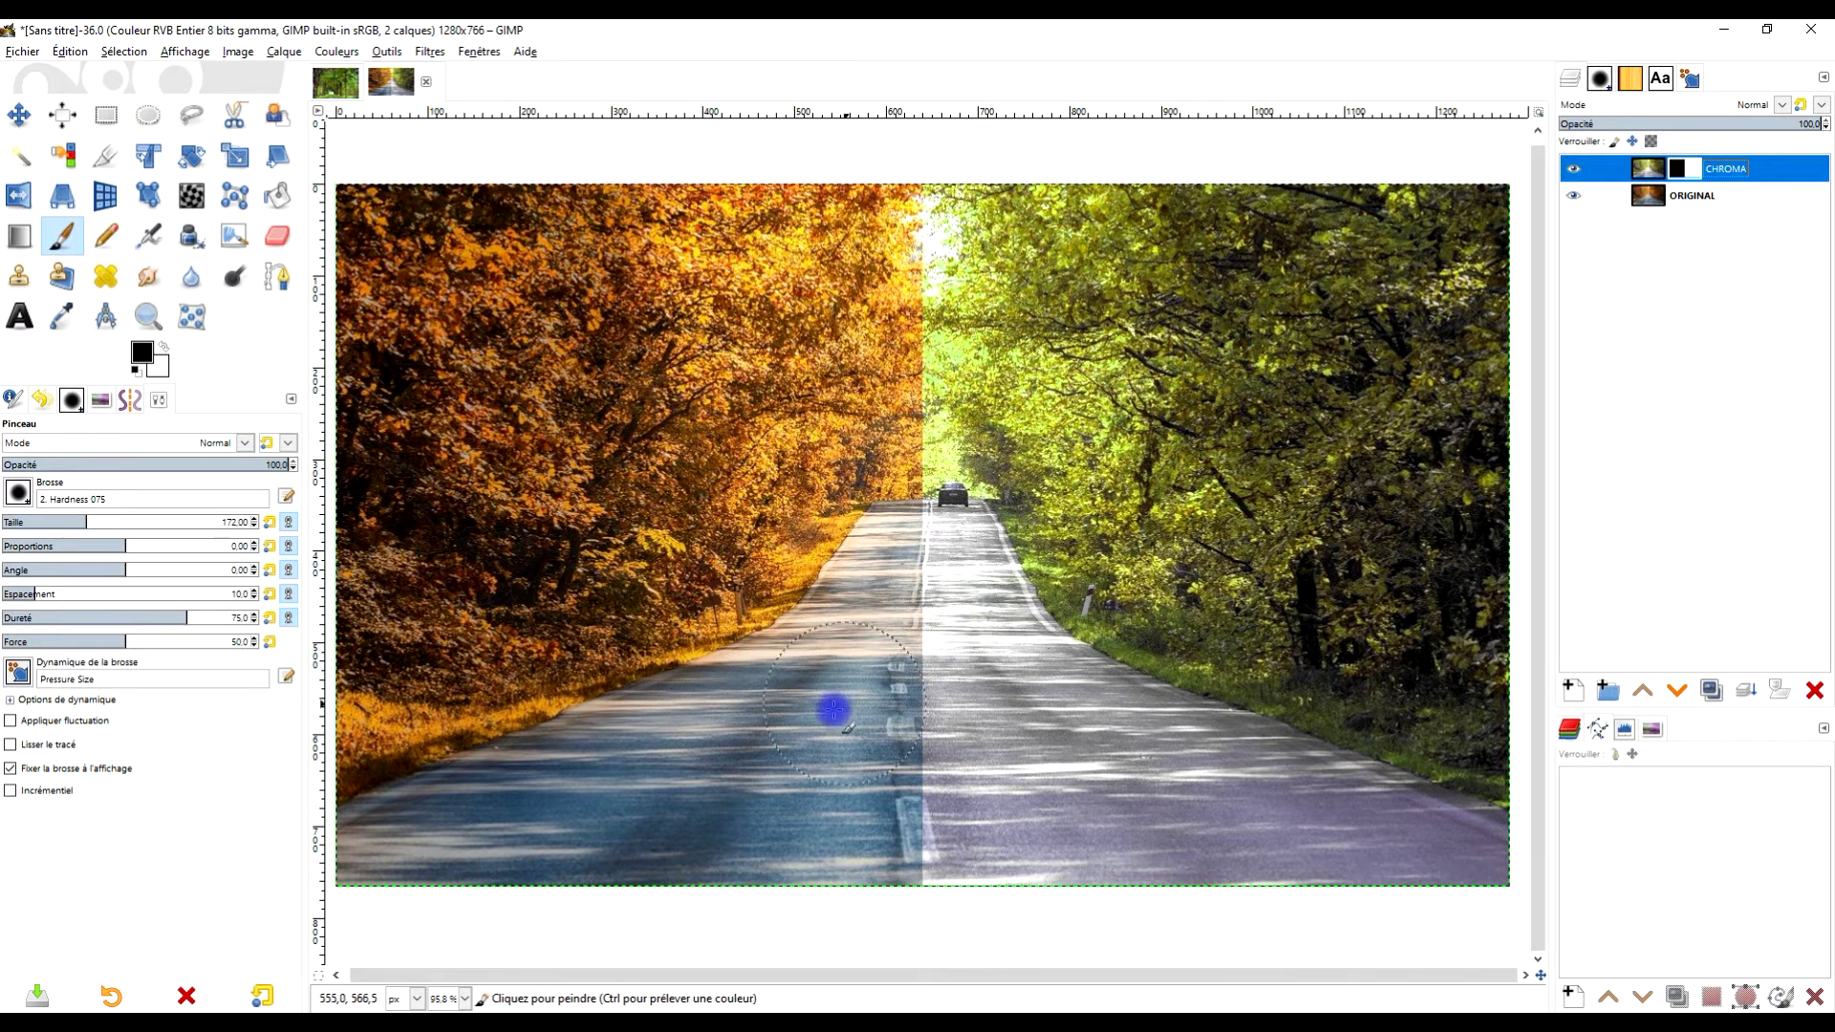
pyautogui.moveTo(898, 847)
pyautogui.mouseDown()
pyautogui.moveTo(922, 845)
pyautogui.moveTo(938, 876)
pyautogui.moveTo(909, 848)
pyautogui.mouseUp()
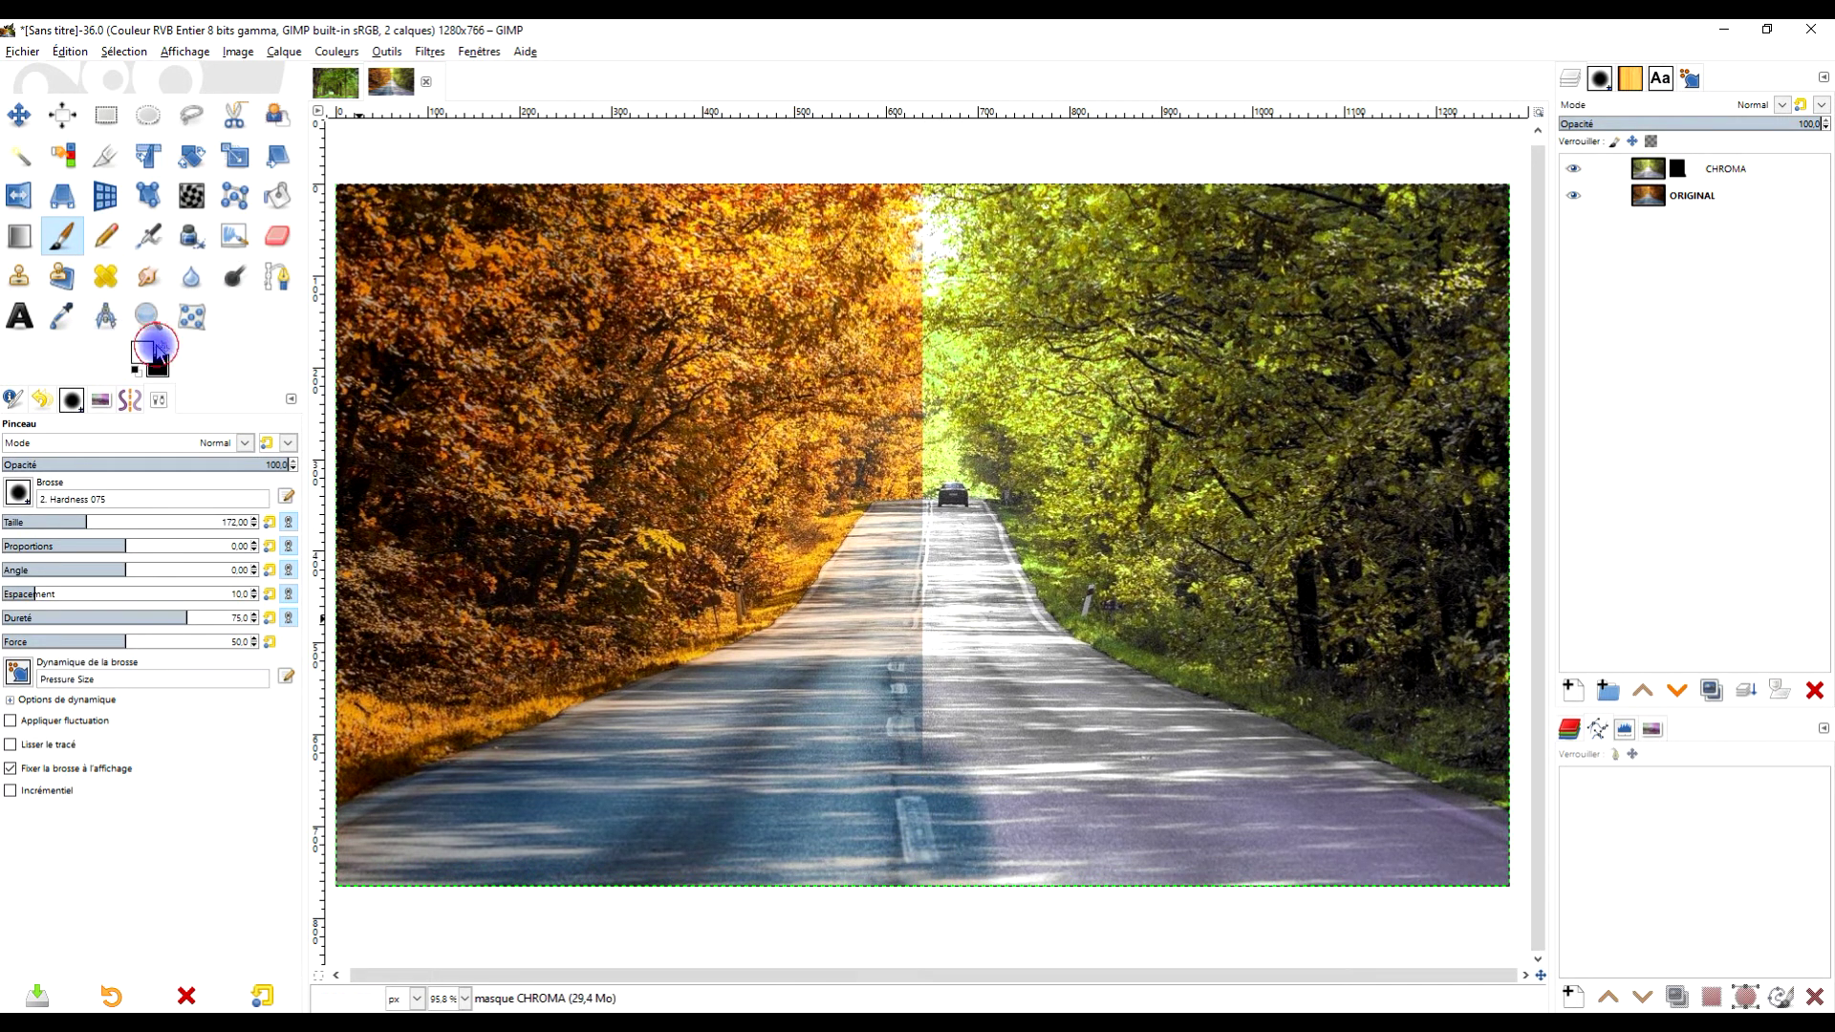
# - Paint the mask white along the centre seam to reveal green, and black just left of it to bring back the autumn colours
pyautogui.moveTo(970, 766)
pyautogui.mouseDown()
pyautogui.moveTo(971, 810)
pyautogui.moveTo(984, 632)
pyautogui.moveTo(971, 655)
pyautogui.moveTo(994, 568)
pyautogui.moveTo(987, 591)
pyautogui.moveTo(984, 172)
pyautogui.mouseUp()
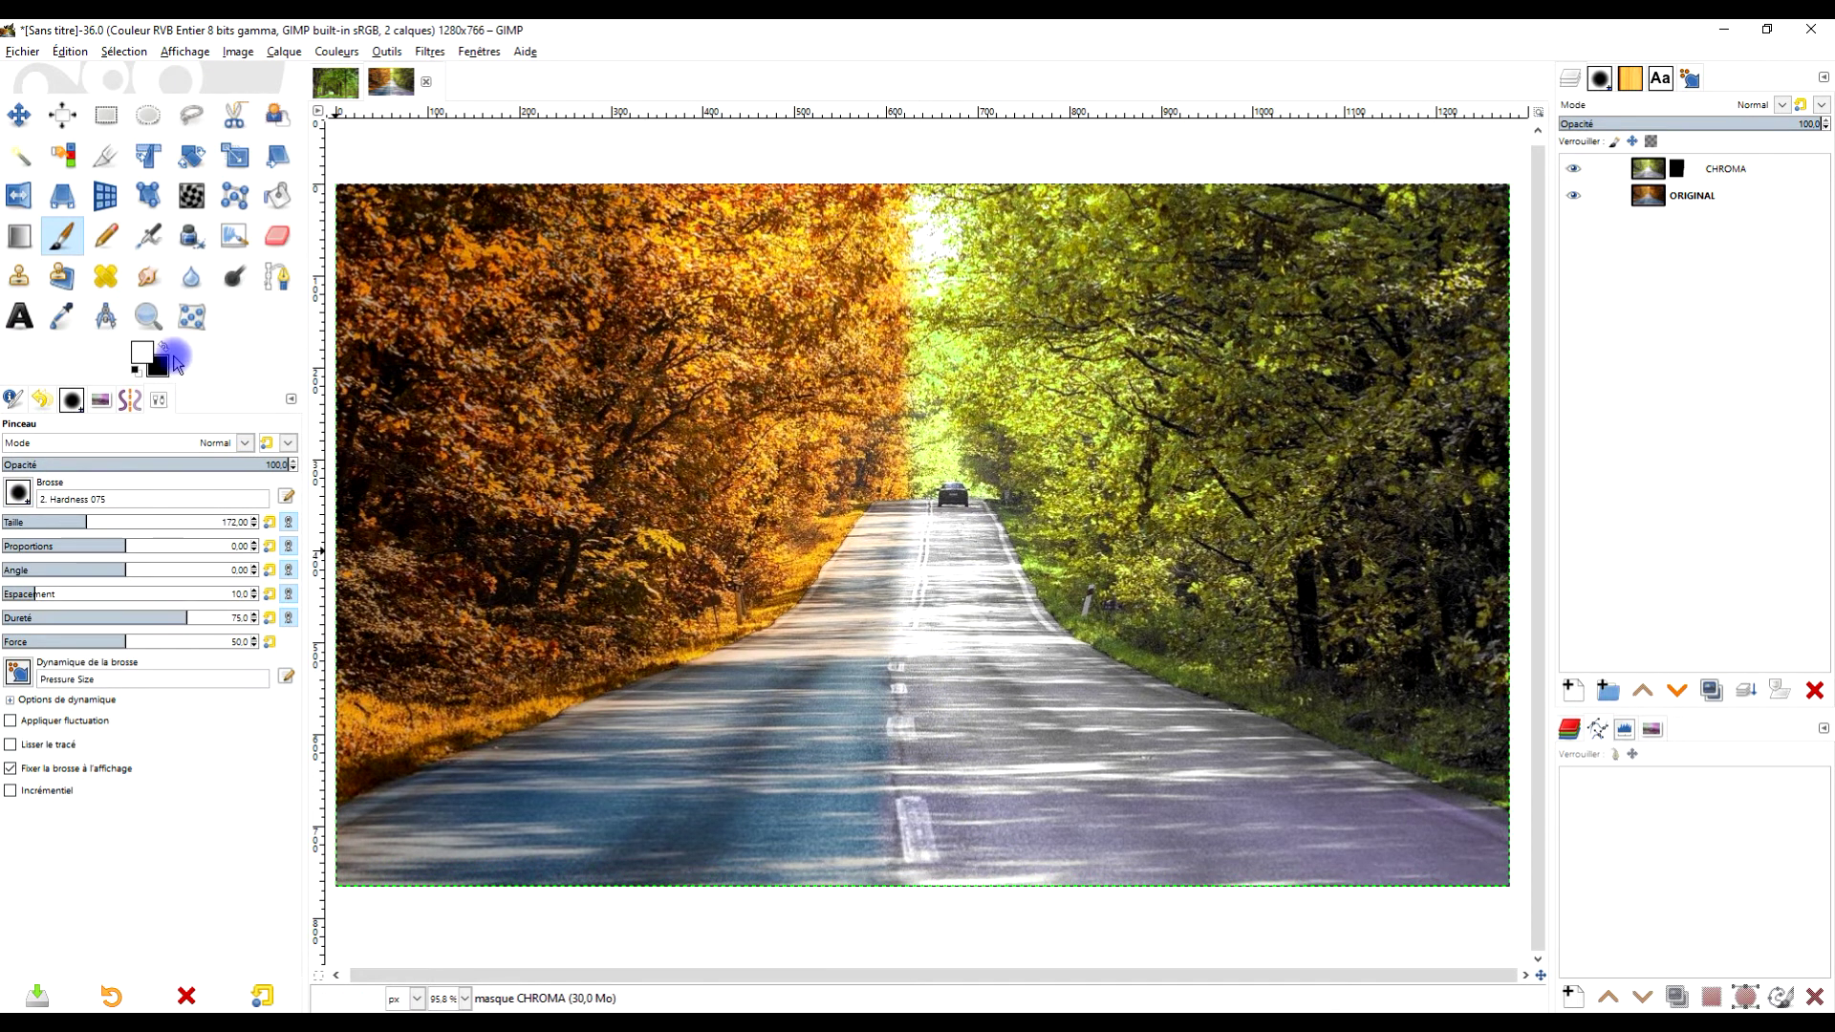
pyautogui.moveTo(852, 943); pyautogui.dragTo(840, 856)
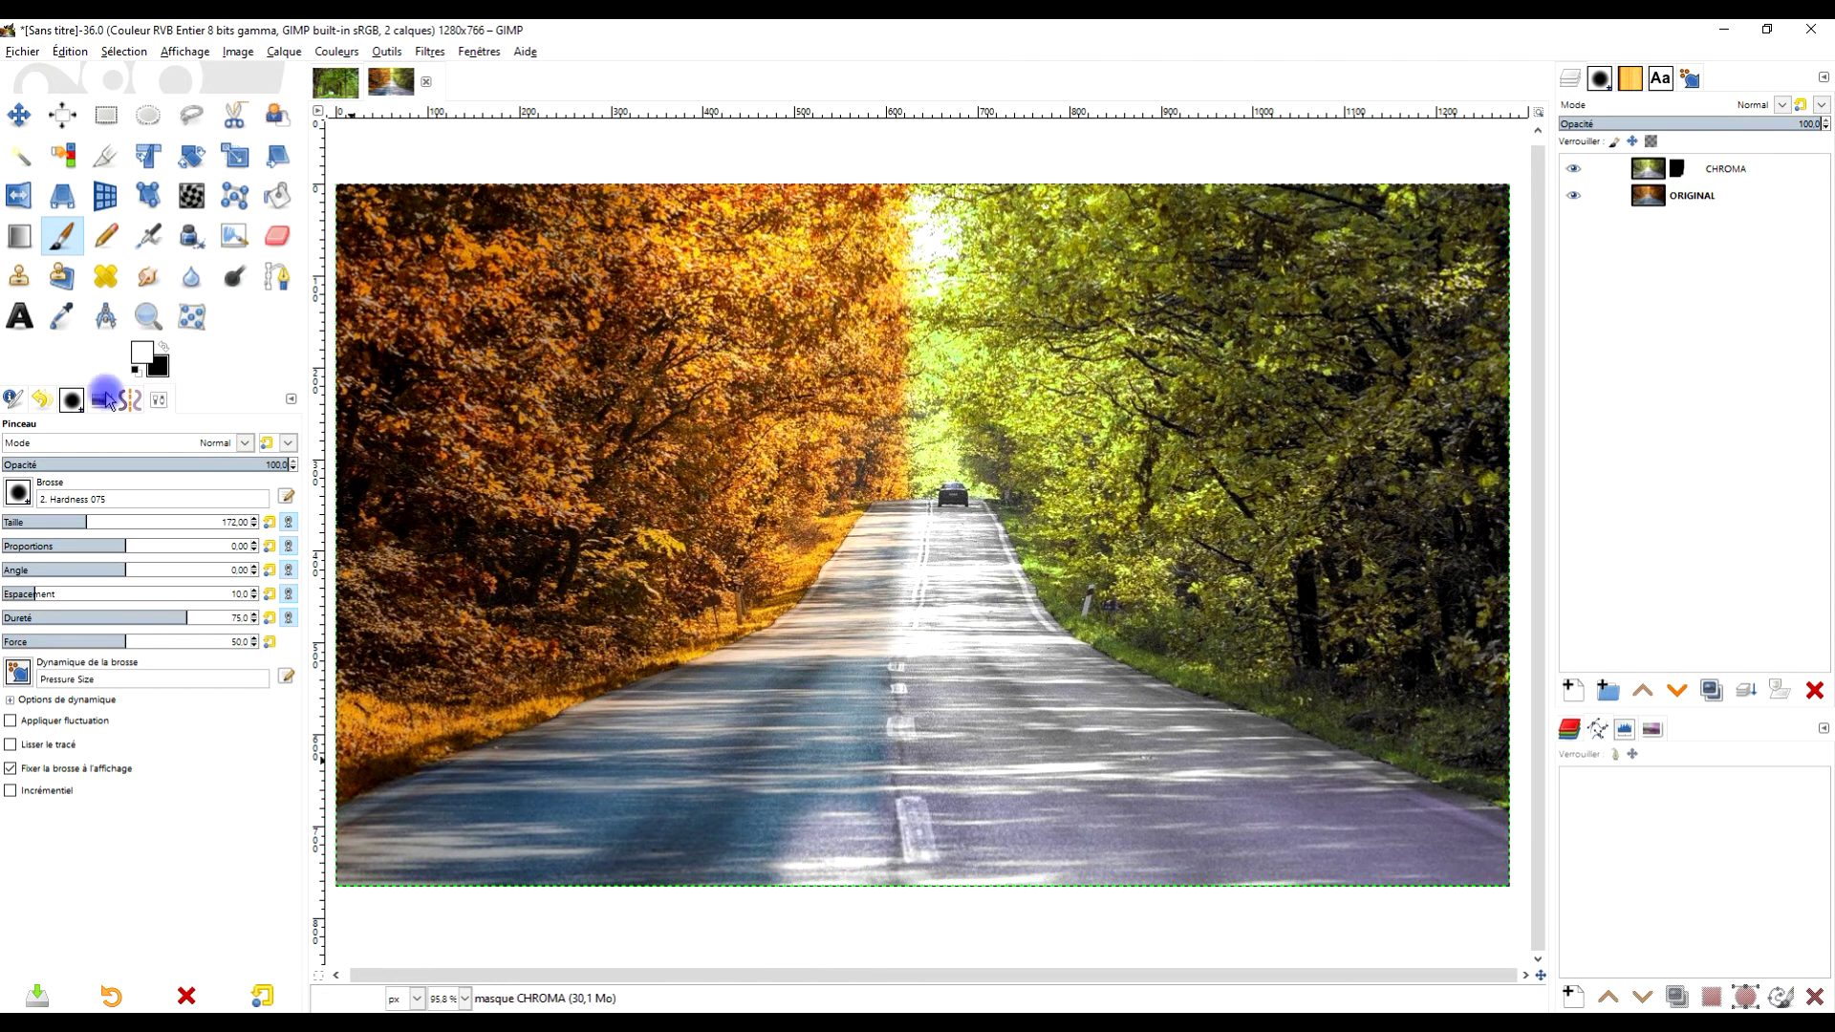
pyautogui.click(164, 345)
pyautogui.moveTo(820, 854)
pyautogui.mouseDown()
pyautogui.moveTo(830, 774)
pyautogui.moveTo(849, 904)
pyautogui.moveTo(838, 720)
pyautogui.moveTo(877, 913)
pyautogui.moveTo(854, 703)
pyautogui.moveTo(874, 448)
pyautogui.moveTo(851, 184)
pyautogui.mouseUp()
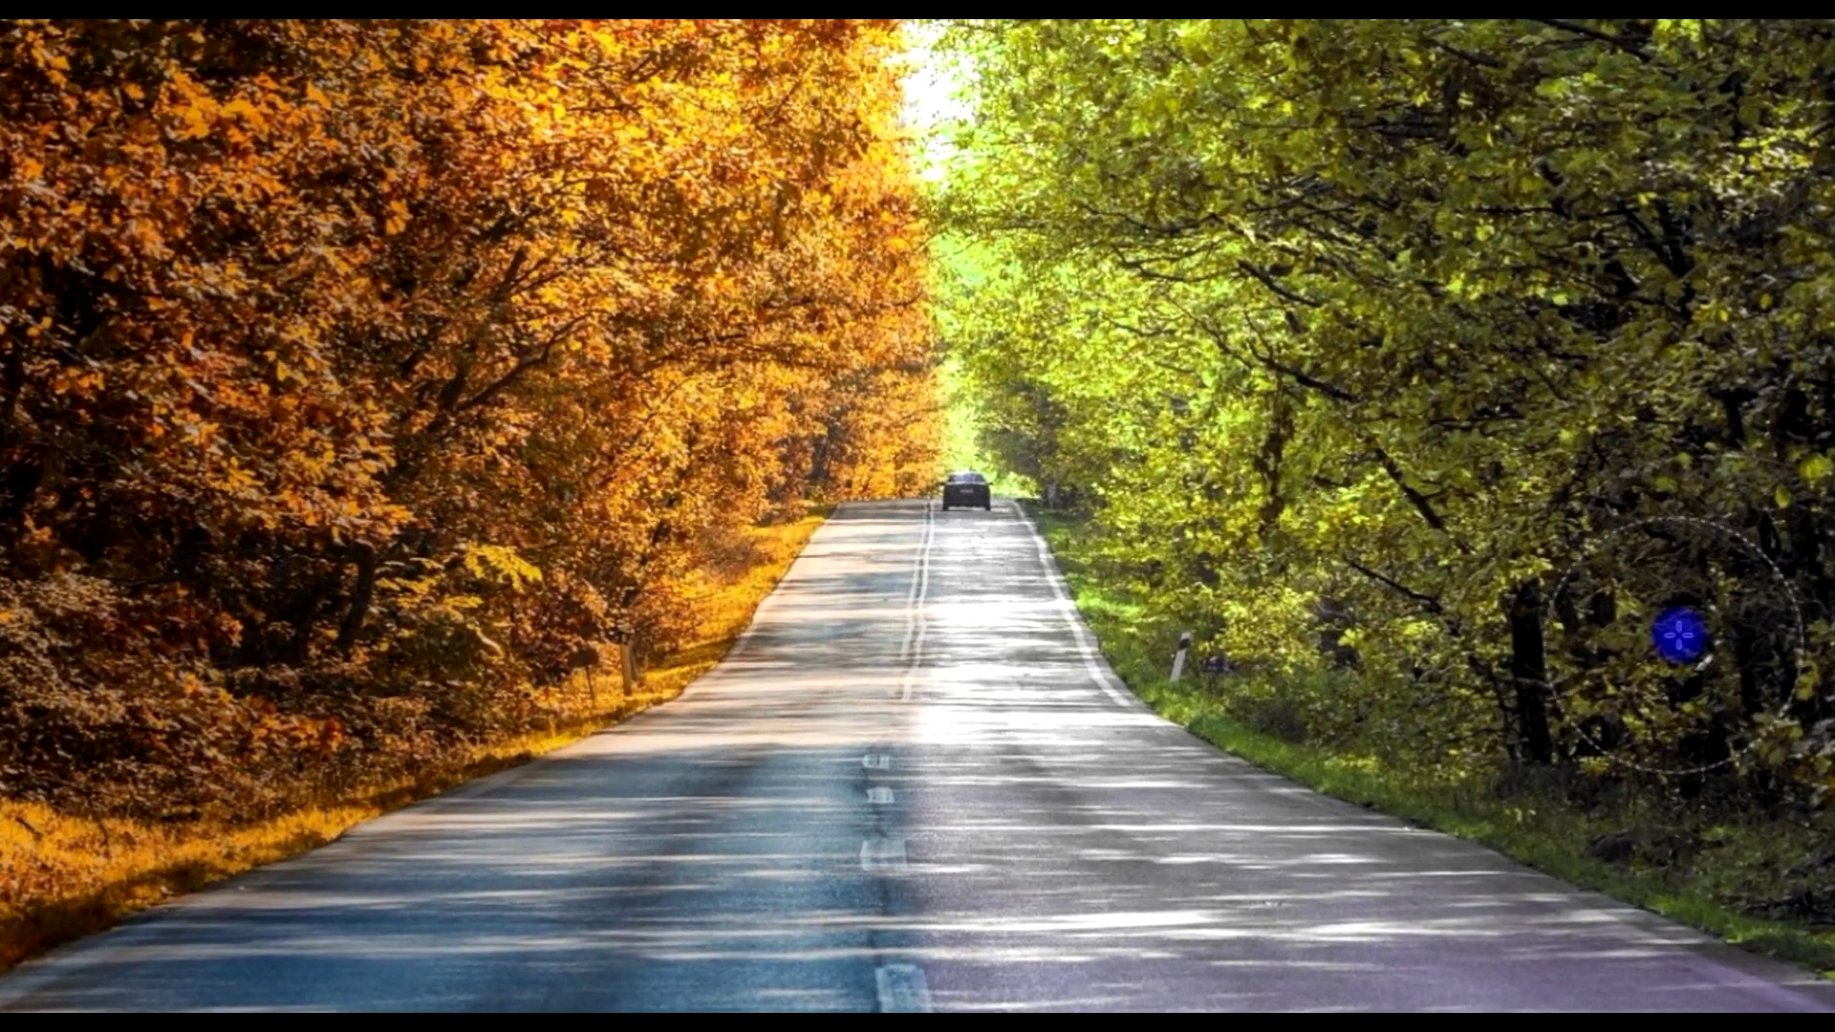